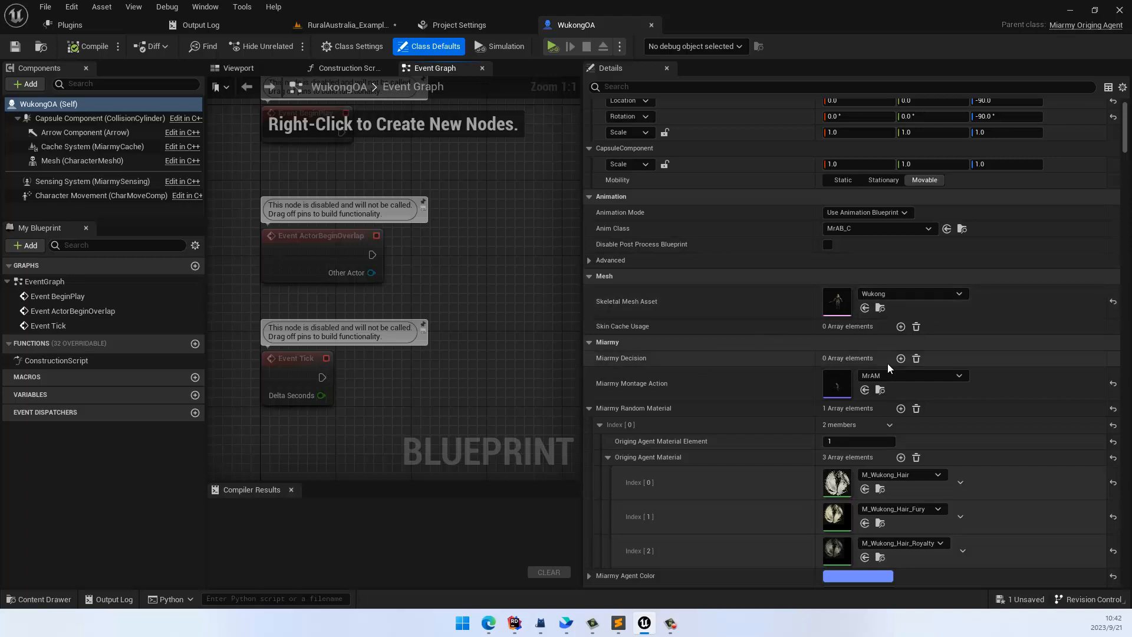
Add a Miarmy Decision entry to the WukongOA class defaults and give it one Decision Output element
left_click(900, 358)
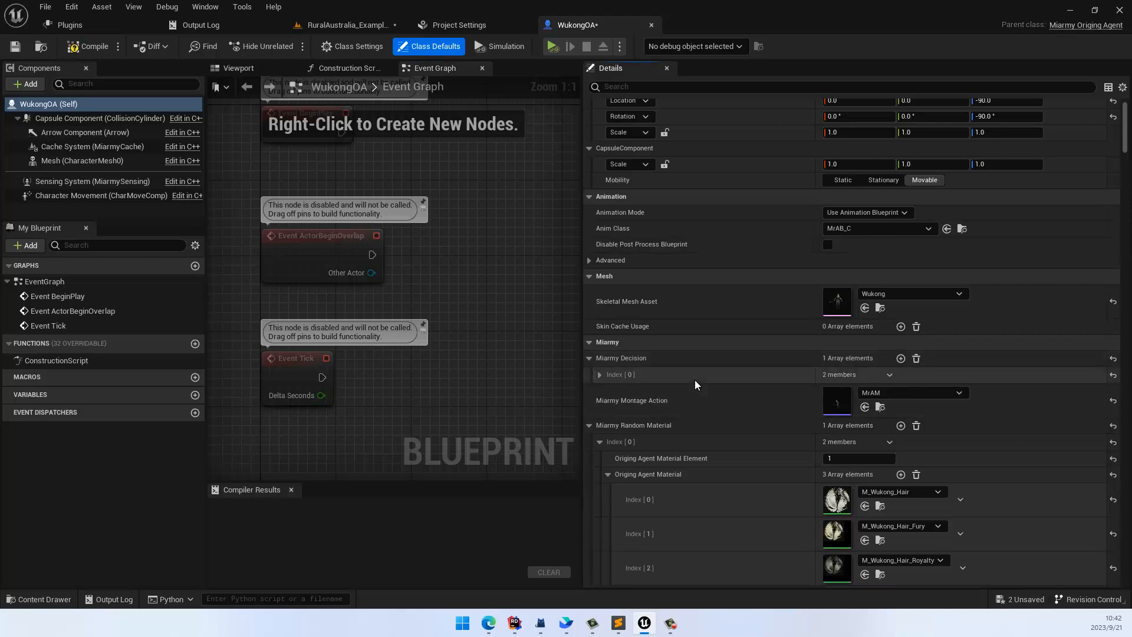
left_click(600, 376)
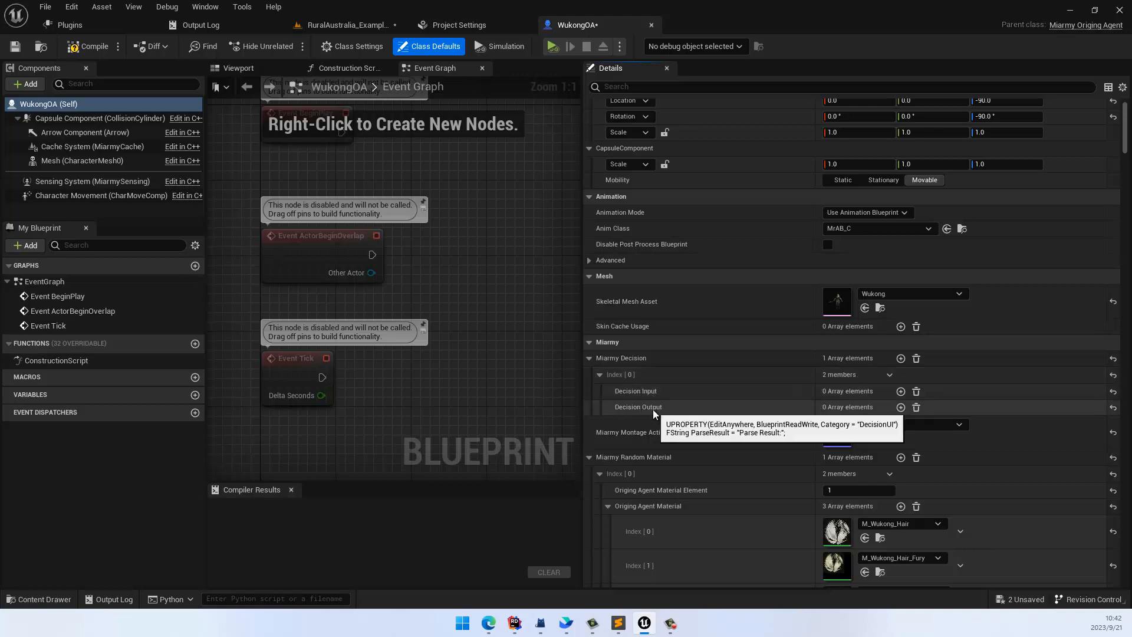
left_click(901, 407)
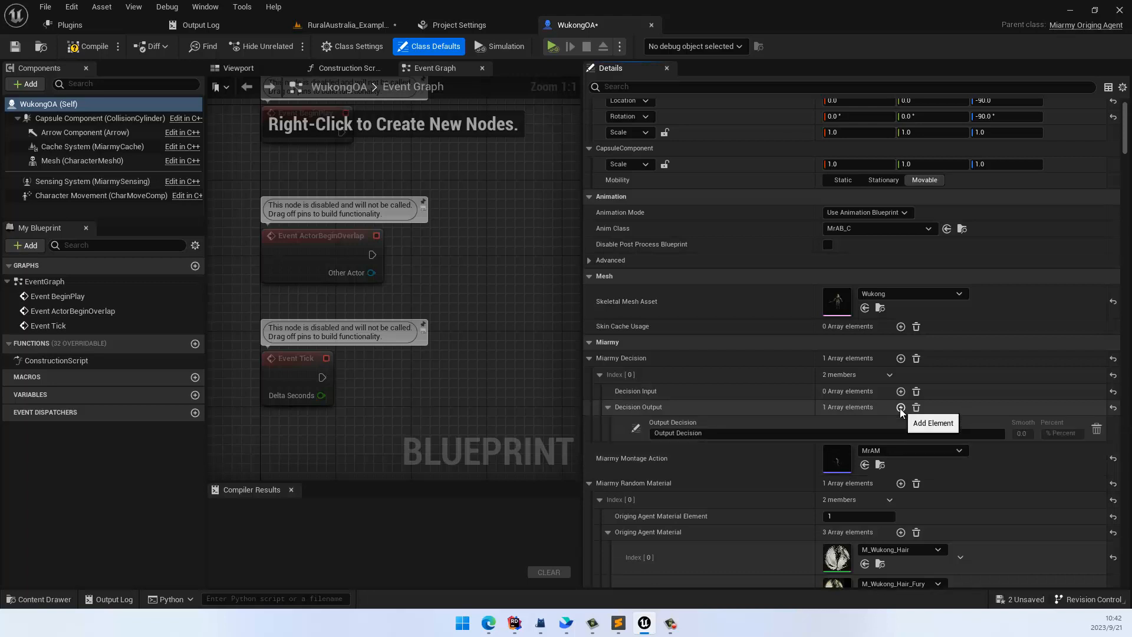
Define the output decision as the Move and Rotate option "move FORWARD as speed" with a speed of 2.5
scroll(767, 429, "down", 1)
left_click(638, 413)
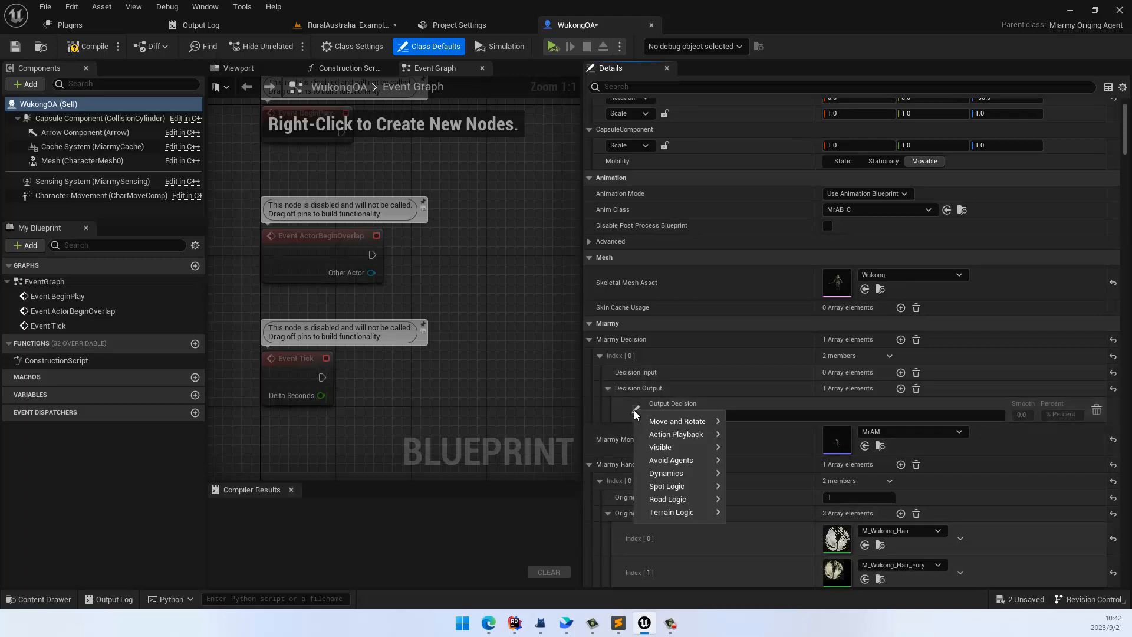
mouse_move(679, 421)
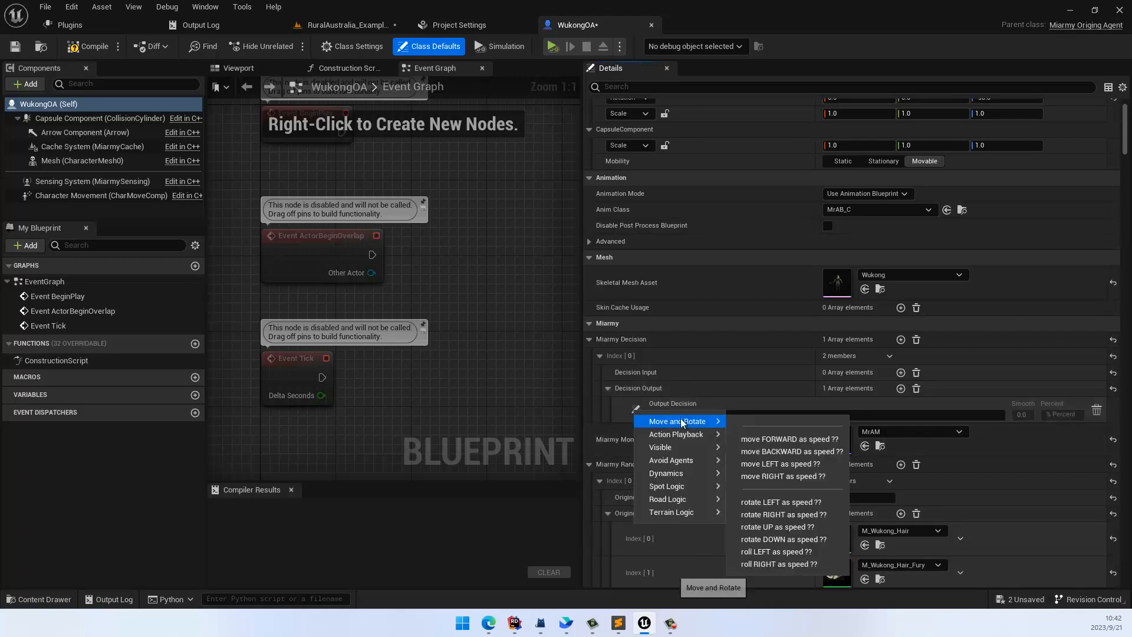
left_click(760, 441)
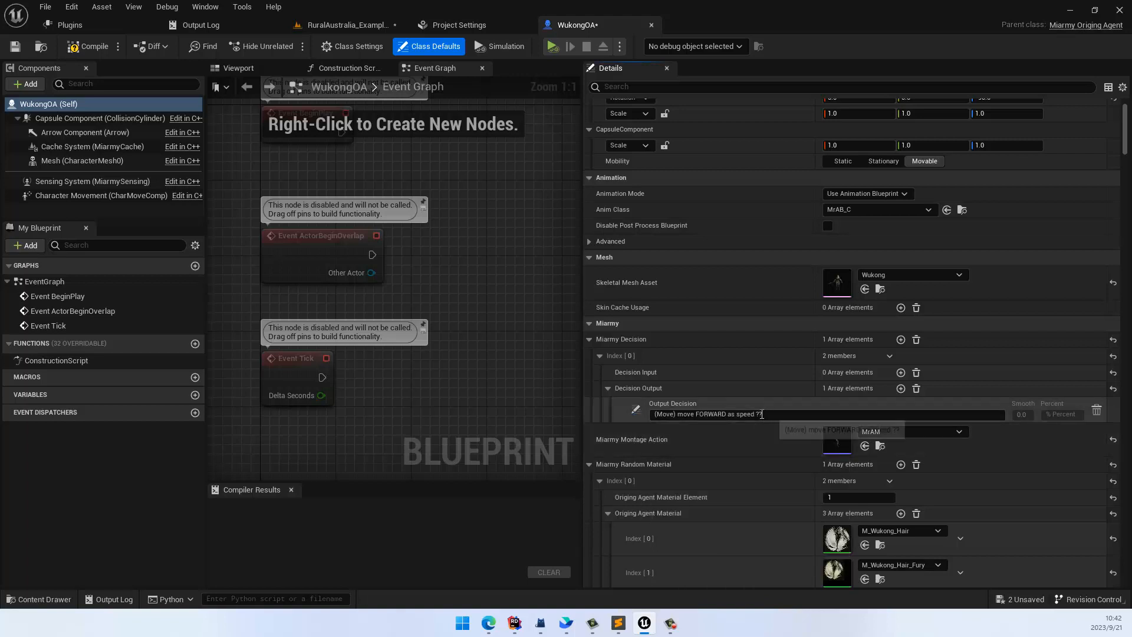
left_click_drag(757, 414, 765, 414)
left_click(765, 415)
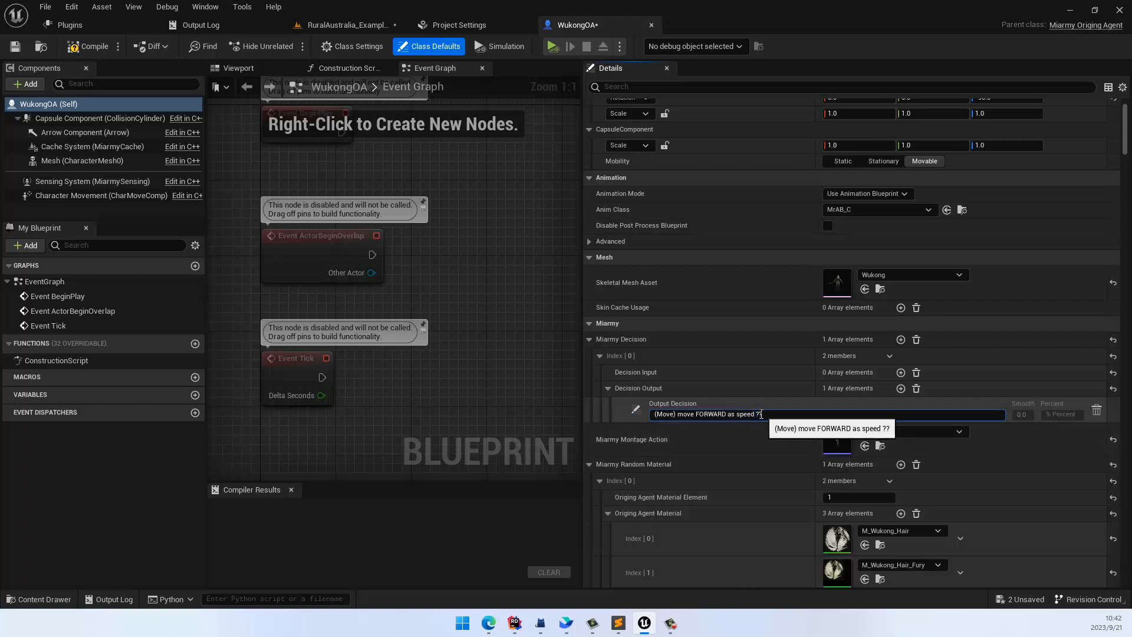
double_click(759, 414)
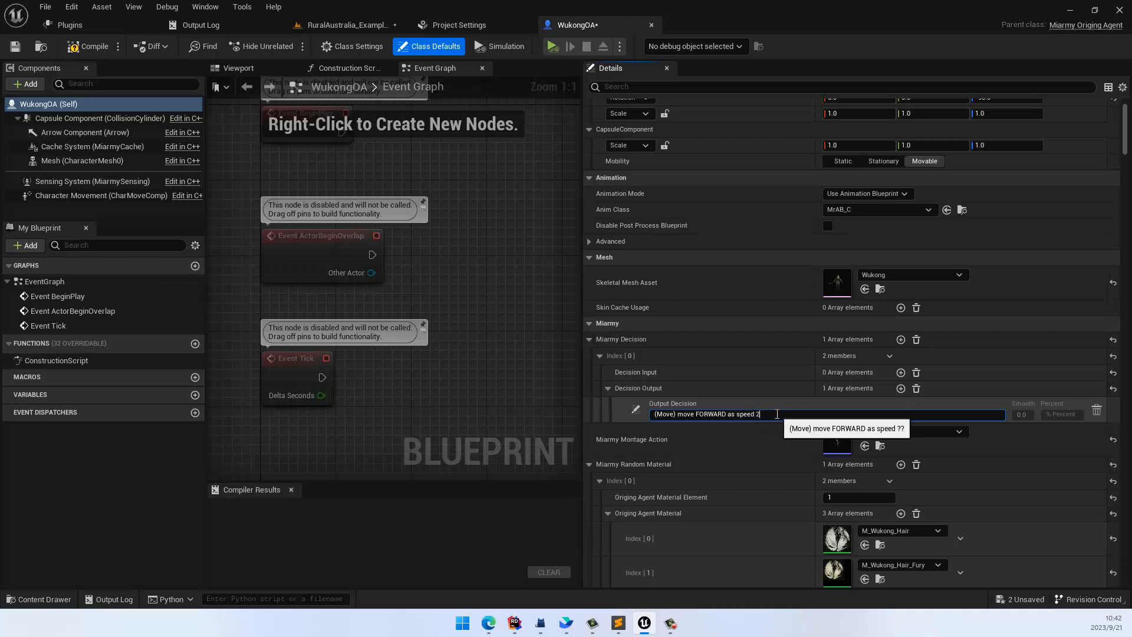
key("Return")
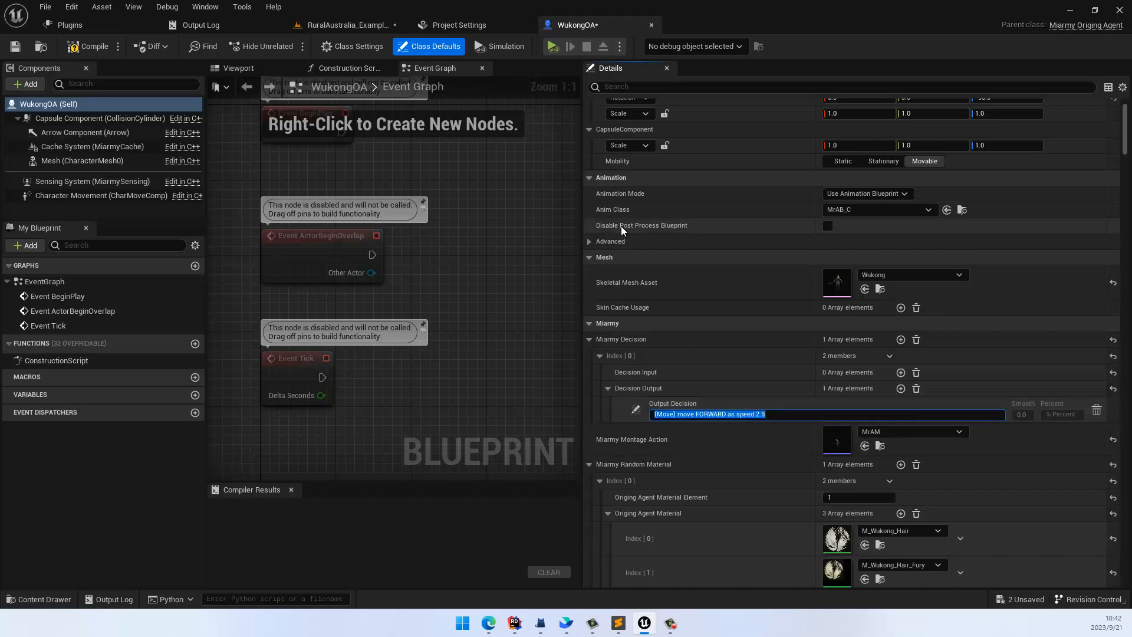
Place the agents from the selected MiarmyPlacement node in the RuralAustralia_Example level
left_click(364, 27)
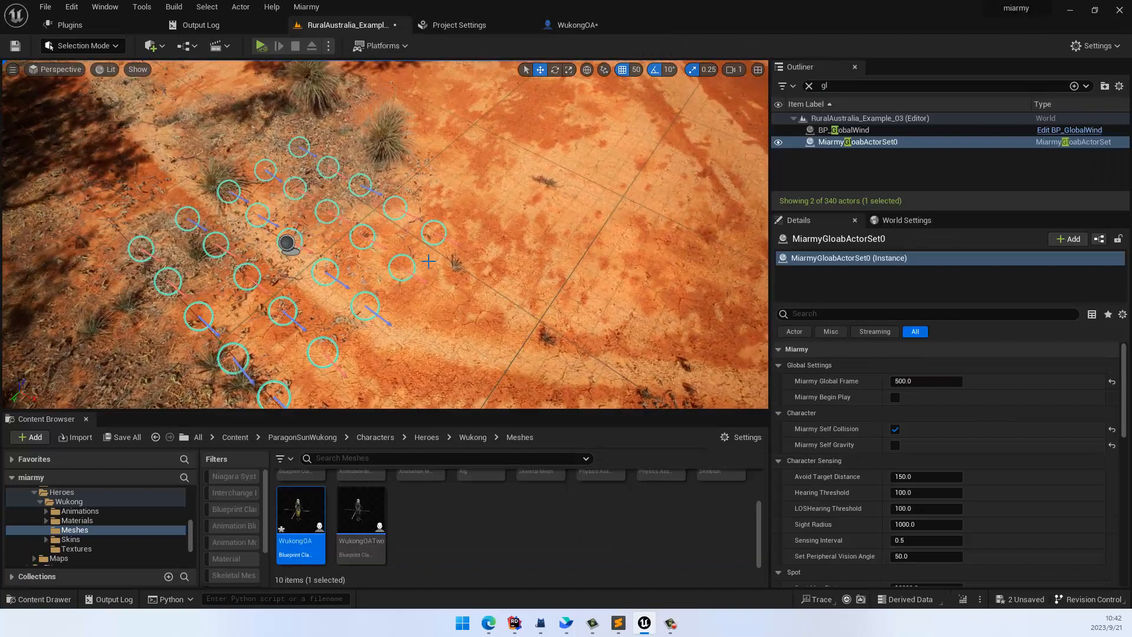
left_click(287, 242)
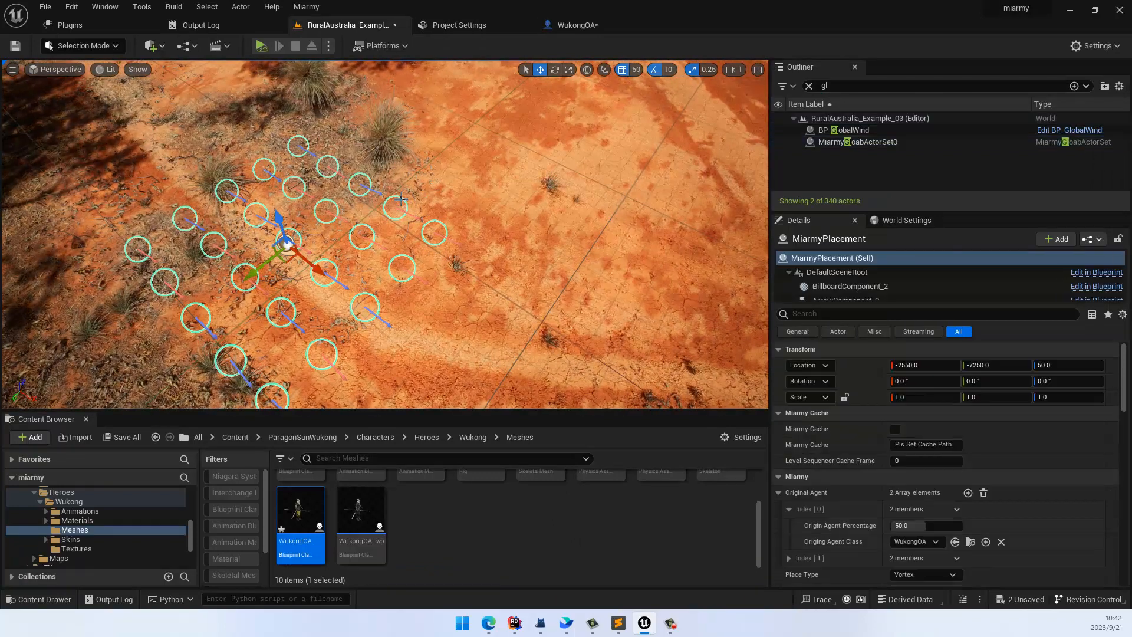
left_click(307, 7)
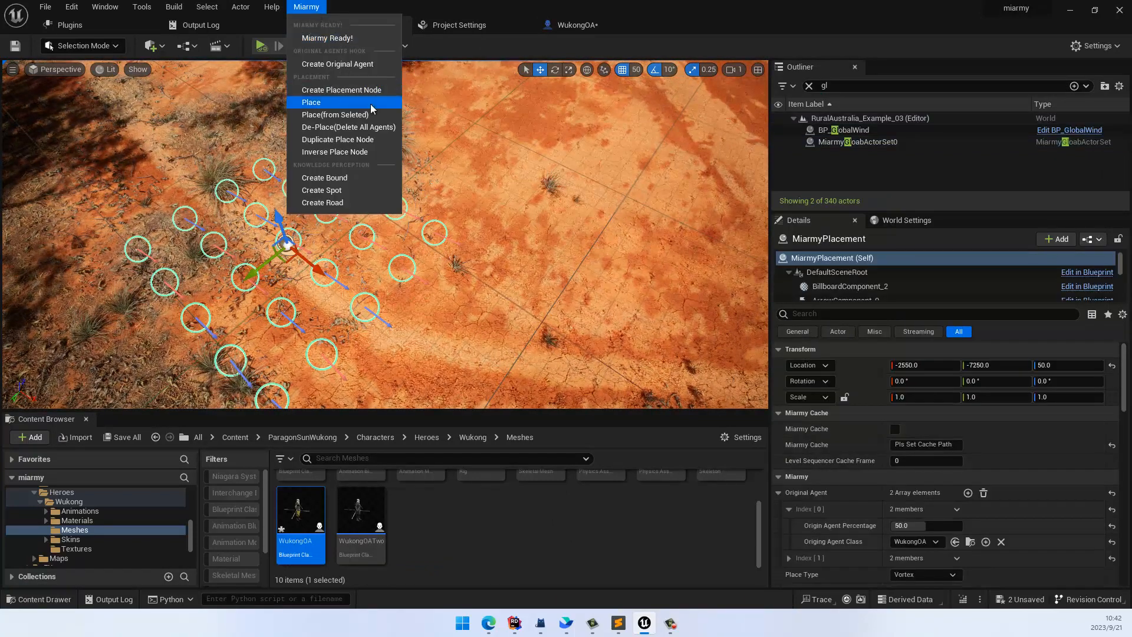
left_click(369, 115)
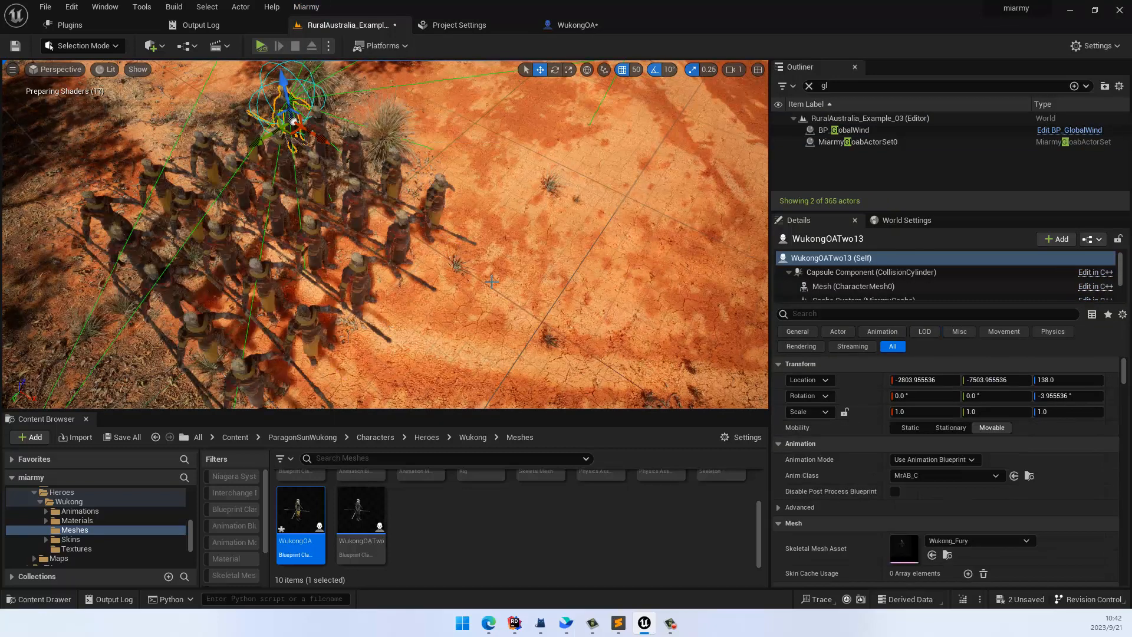
Assign MiarmyWidgetBlueprint as the Miarmy global widget of MiarmyGloabActorSet0
left_click_drag(571, 278, 515, 304, "alt")
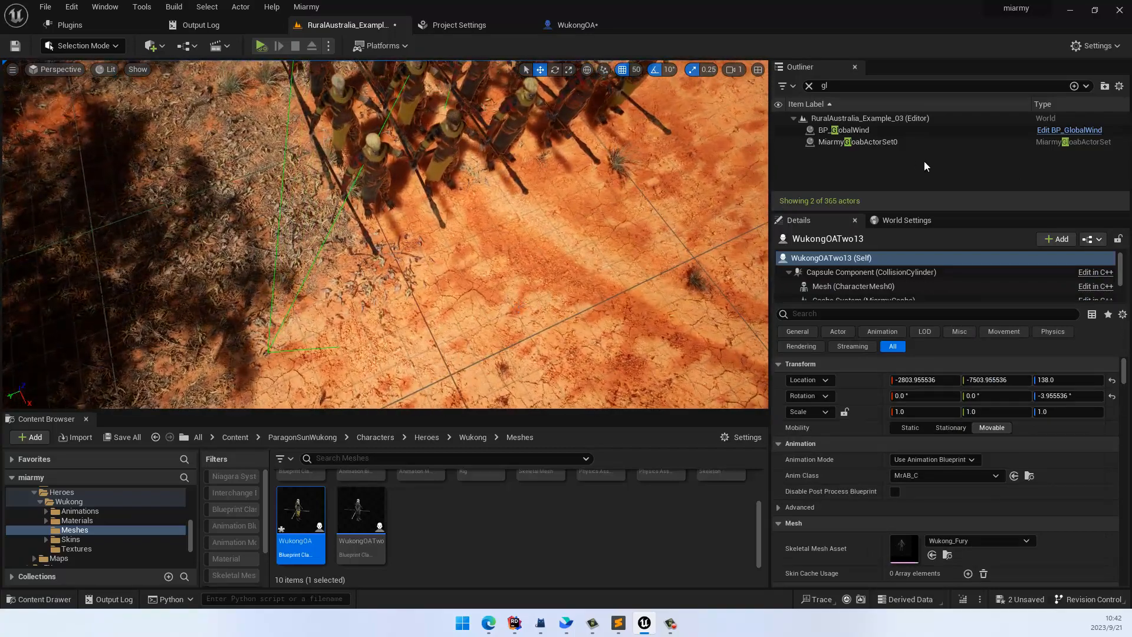
left_click(890, 145)
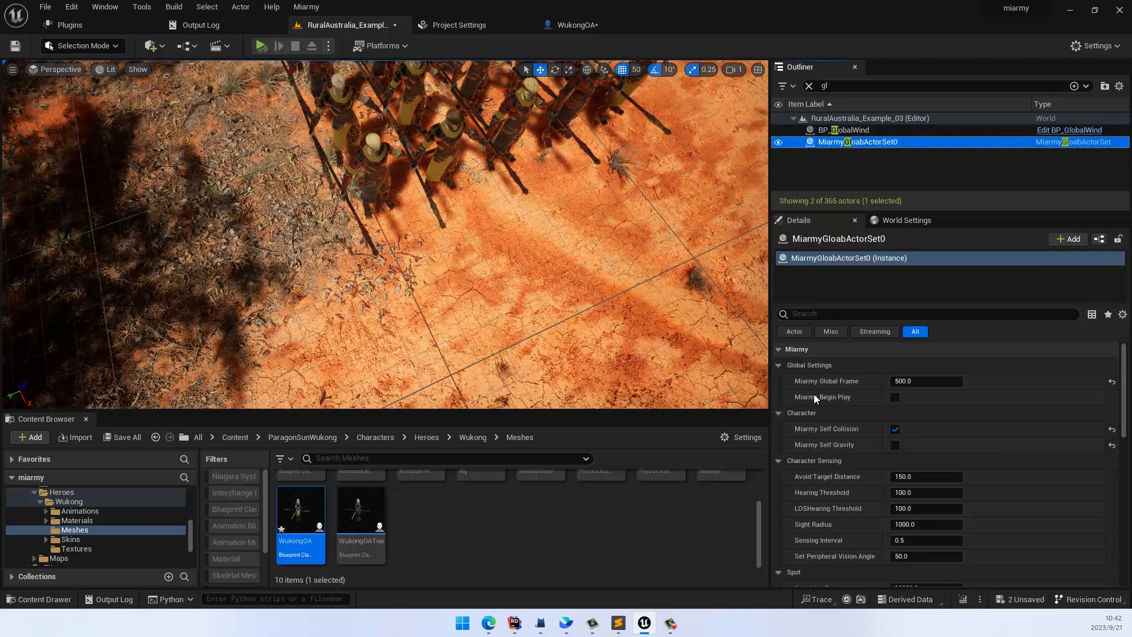
left_click(911, 381)
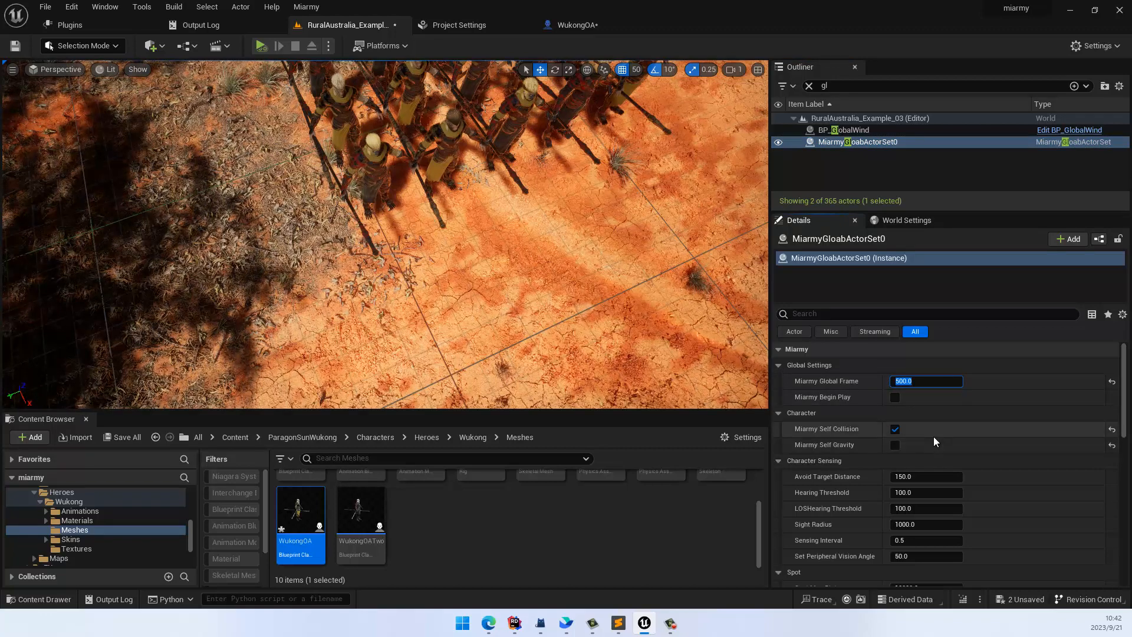
scroll(938, 479, "down", 5)
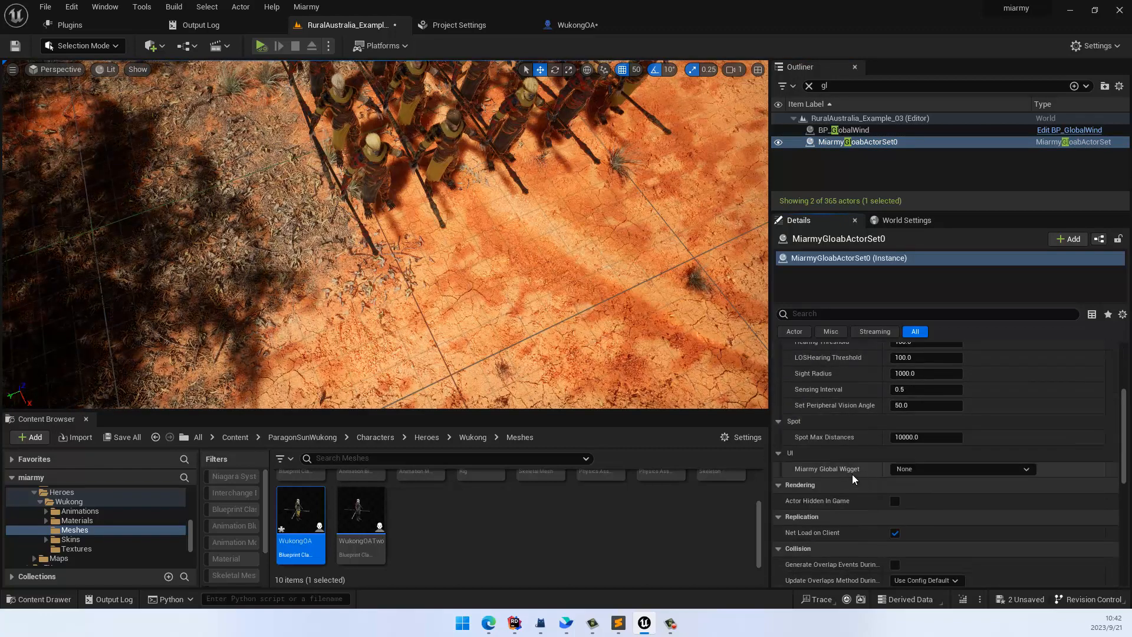
left_click(905, 470)
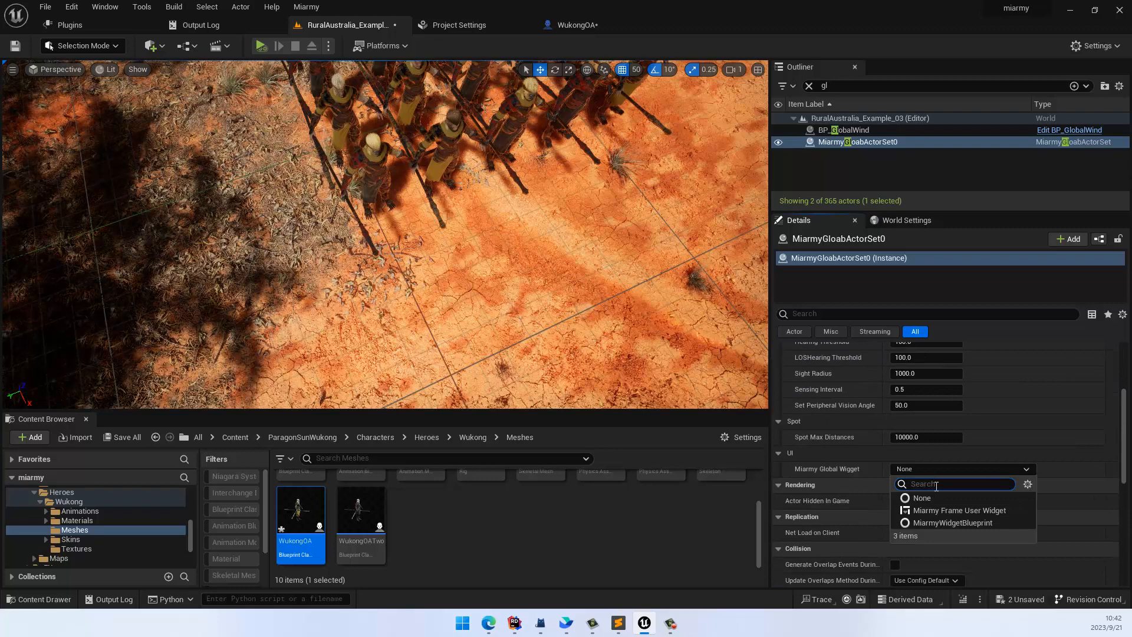
left_click(946, 520)
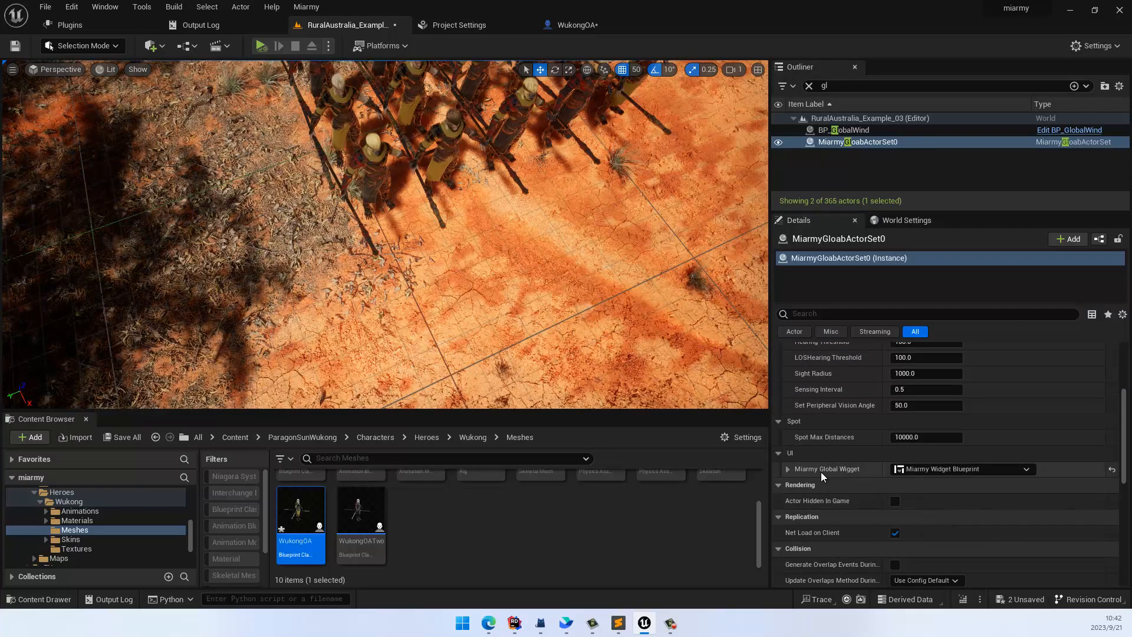
Simulate the level to watch how the placed agents move, and stop the simulation
scroll(620, 315, "down", 3)
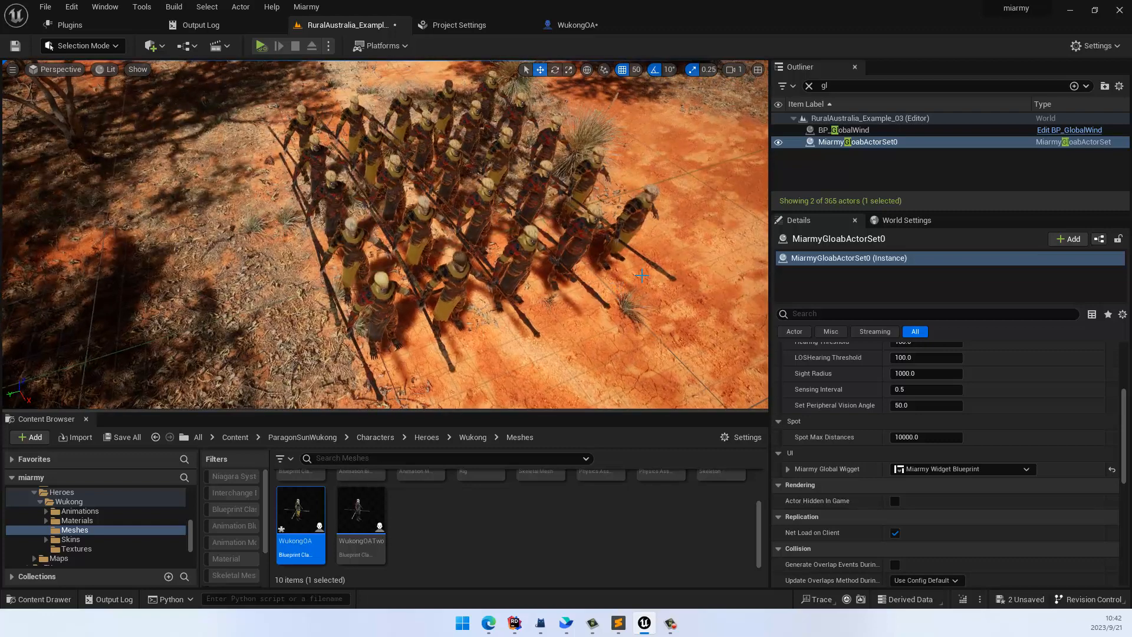
scroll(478, 229, "down", 3)
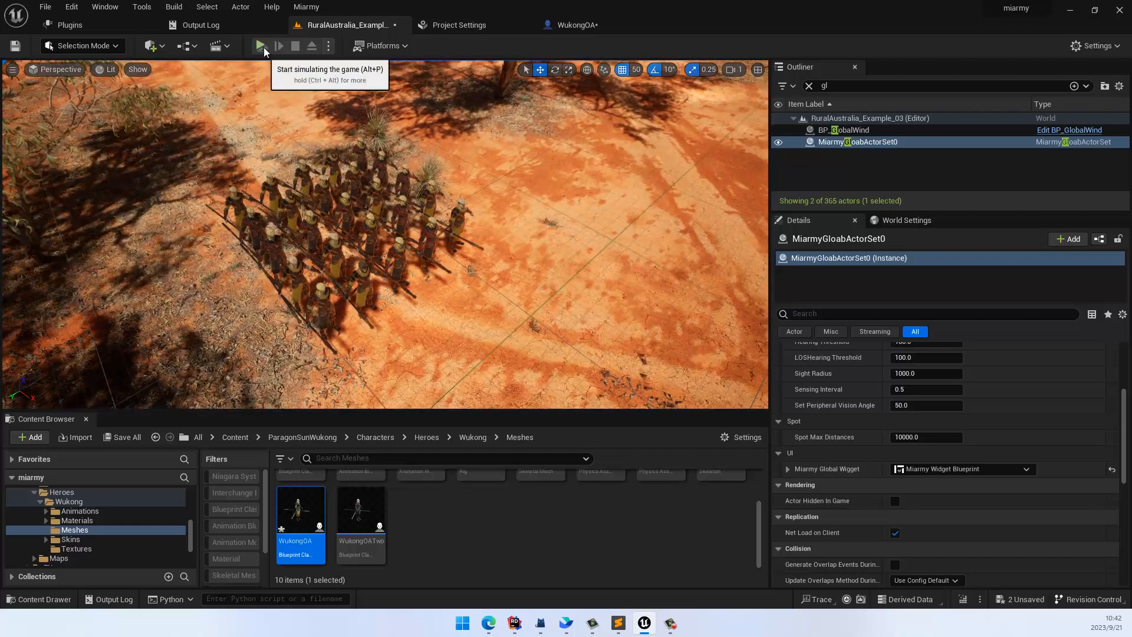
left_click(264, 51)
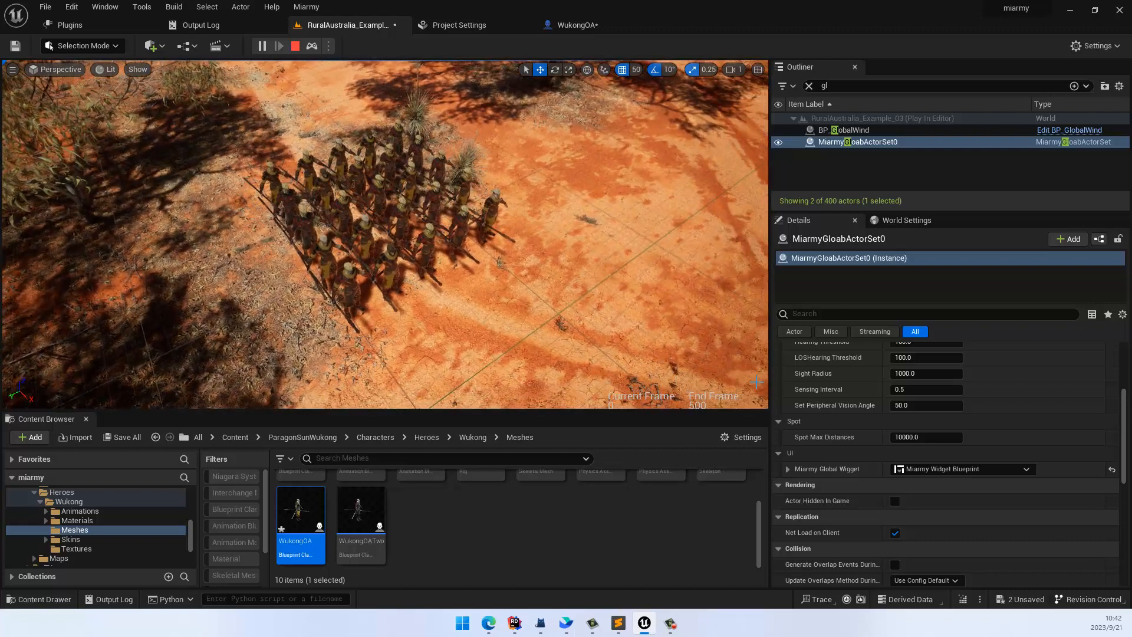
scroll(898, 390, "up", 5)
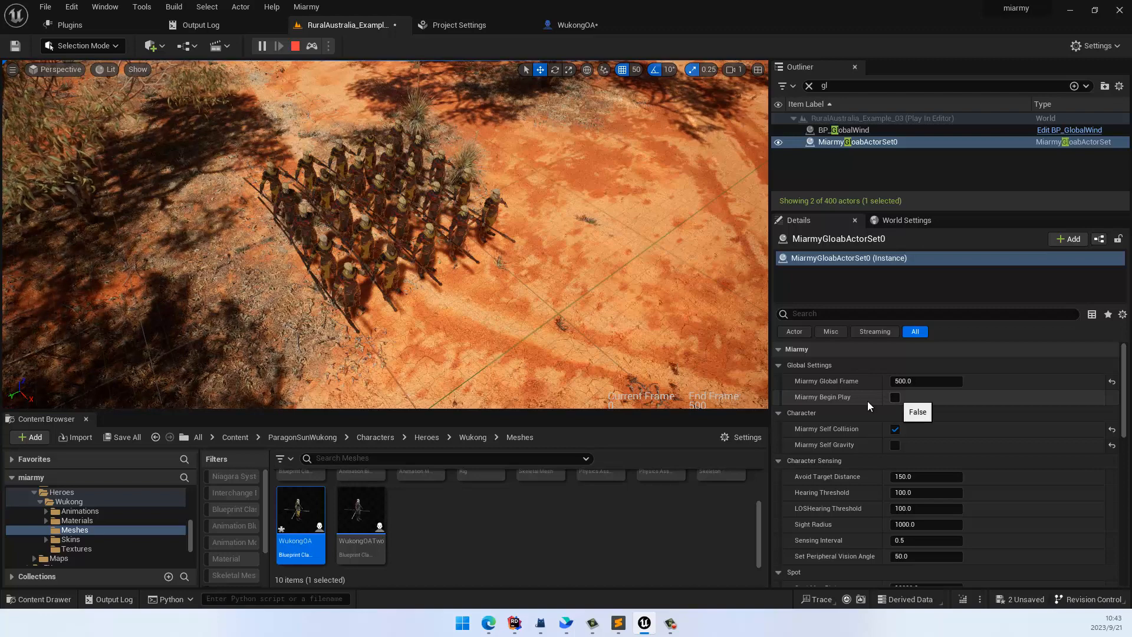
right_click_drag(494, 313, 576, 345)
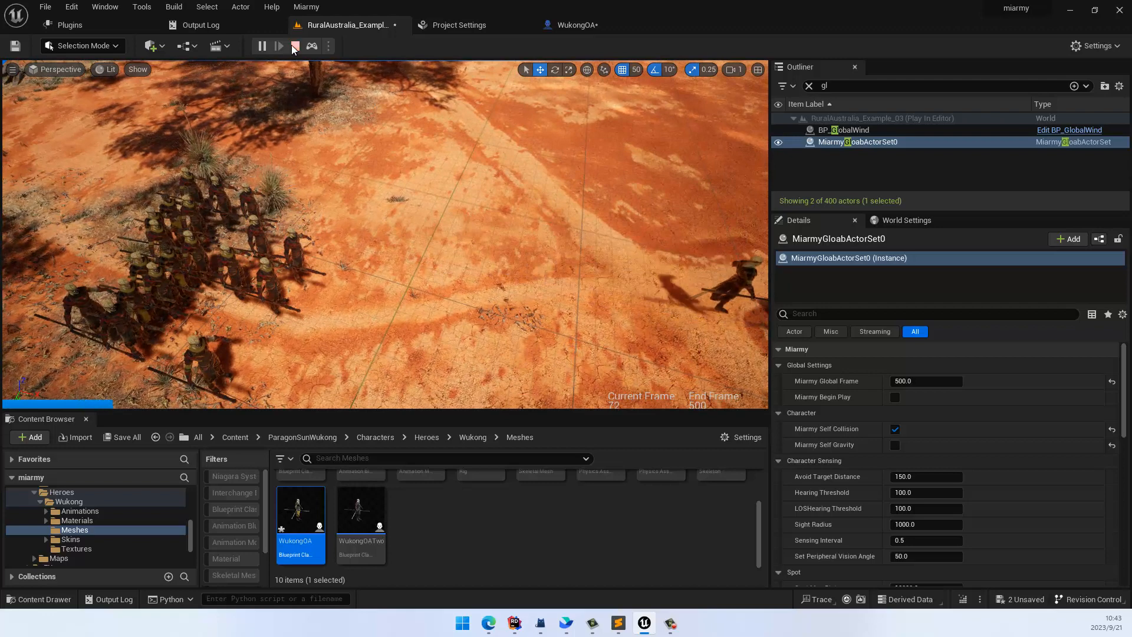
left_click(293, 46)
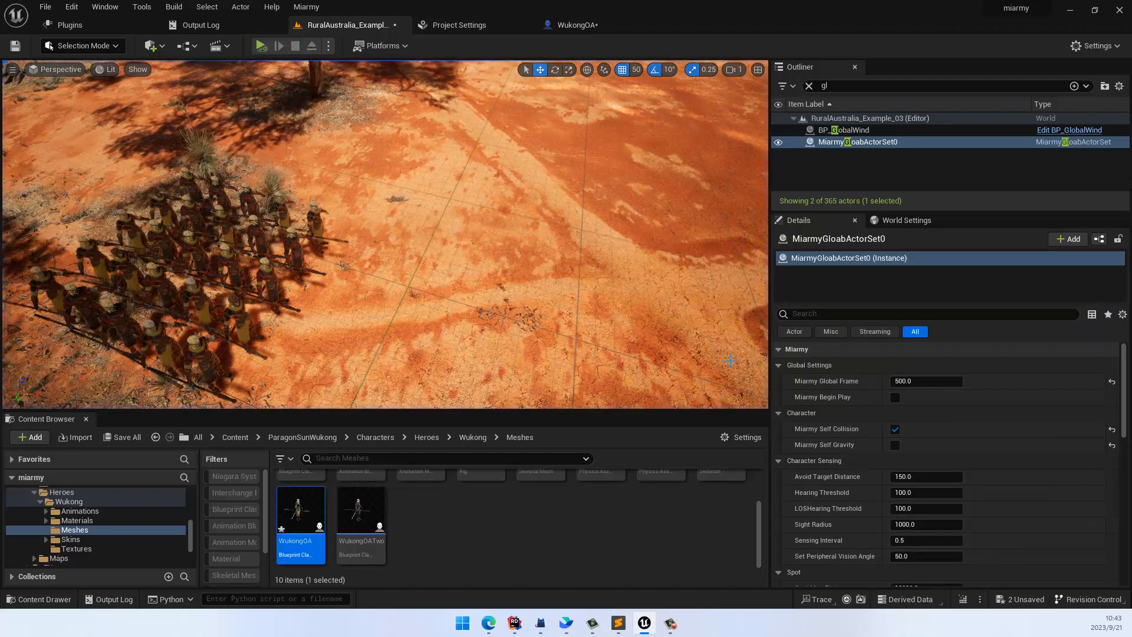
Enable Miarmy Begin Play on MiarmyGloabActorSet0 and test it with a short simulation
left_click(896, 398)
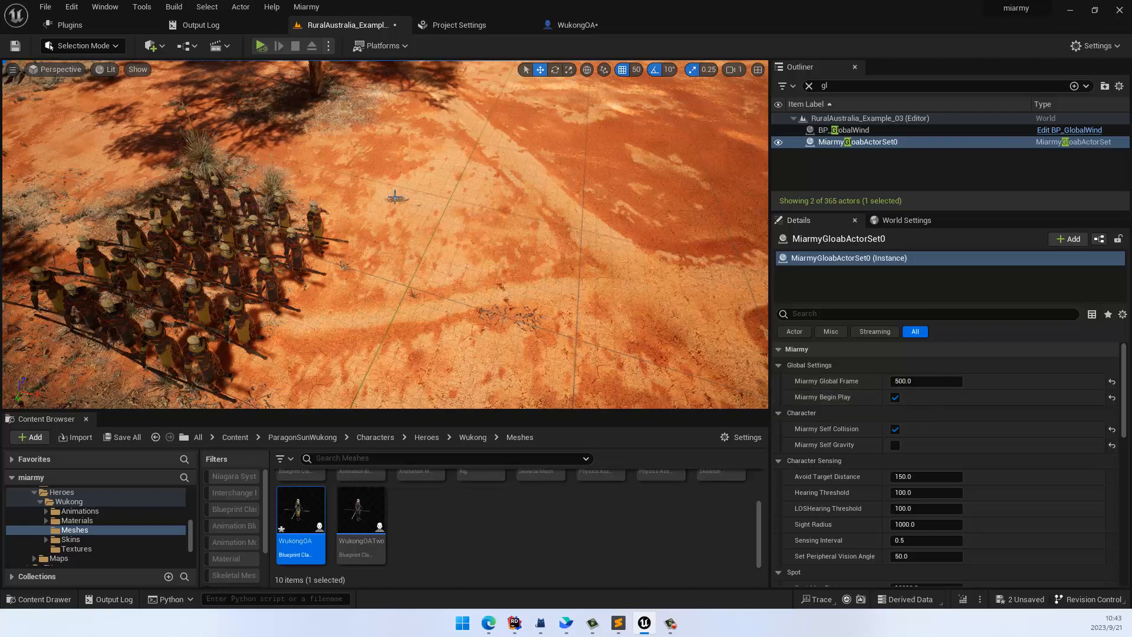
right_click_drag(395, 197, 382, 190)
left_click(261, 45)
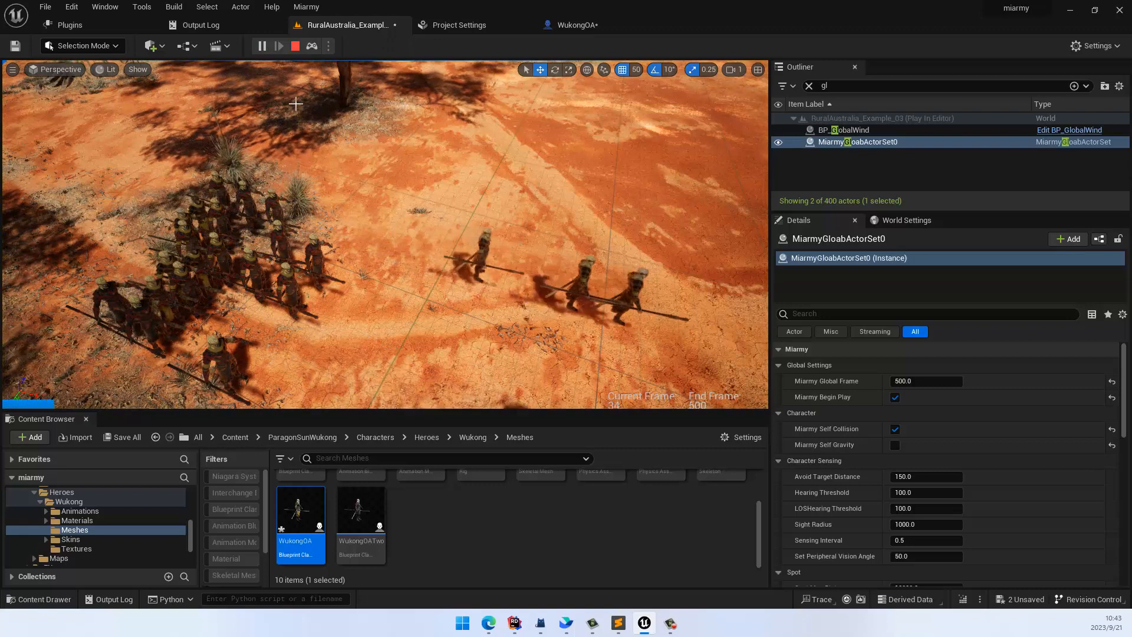
left_click(295, 46)
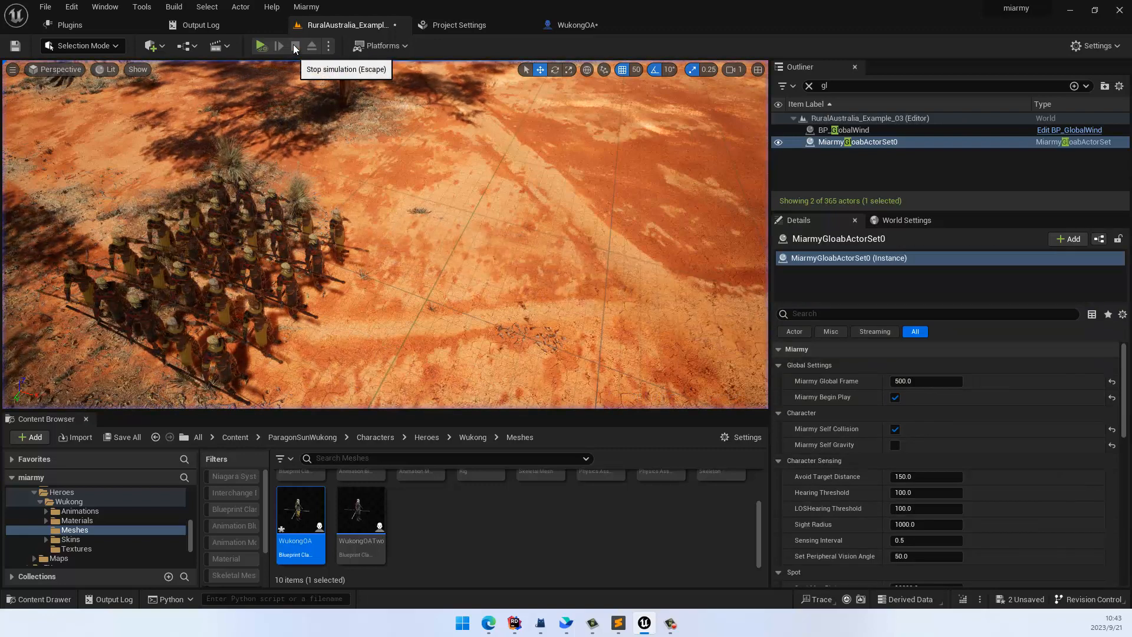
Delete all placed agents from the level with De-Place
left_click(302, 7)
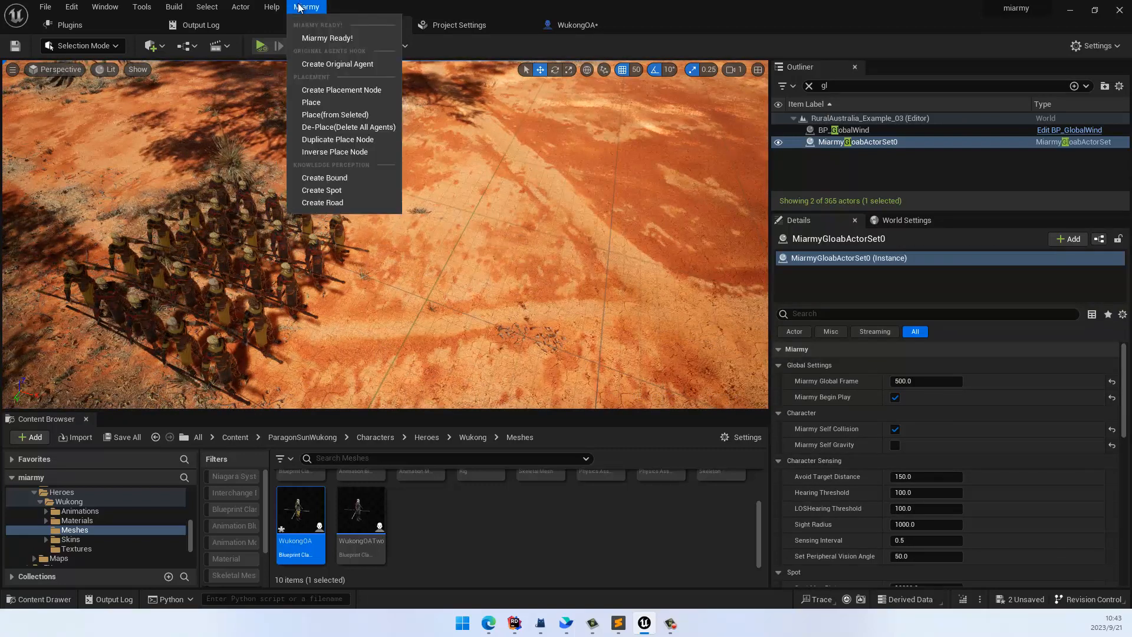
left_click(334, 128)
right_click_drag(387, 274, 384, 275)
key("w")
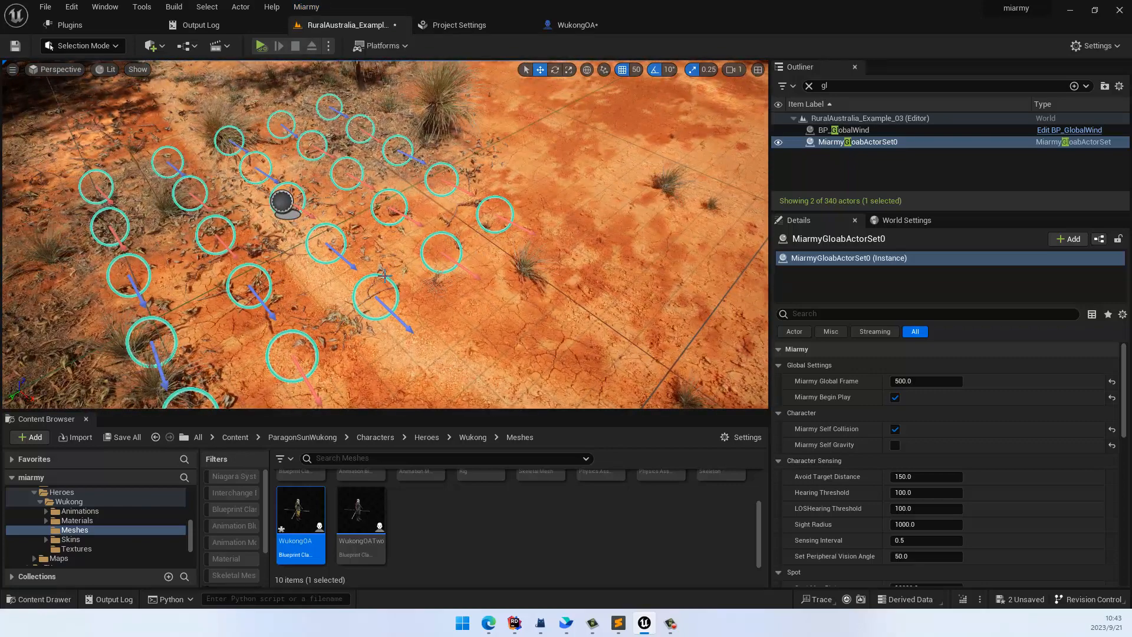
Clear the MiarmyPlacement node's Original Agent list and add a single entry that uses WukongOA as the agent class
left_click(384, 274)
scroll(844, 446, "down", 5)
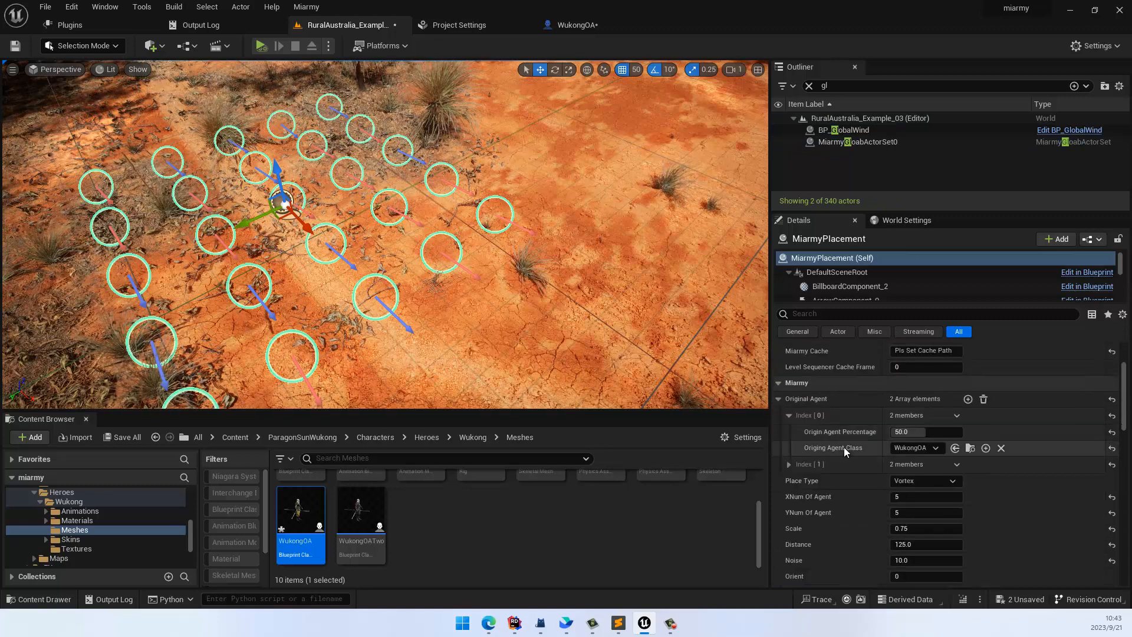
left_click(983, 399)
left_click(967, 399)
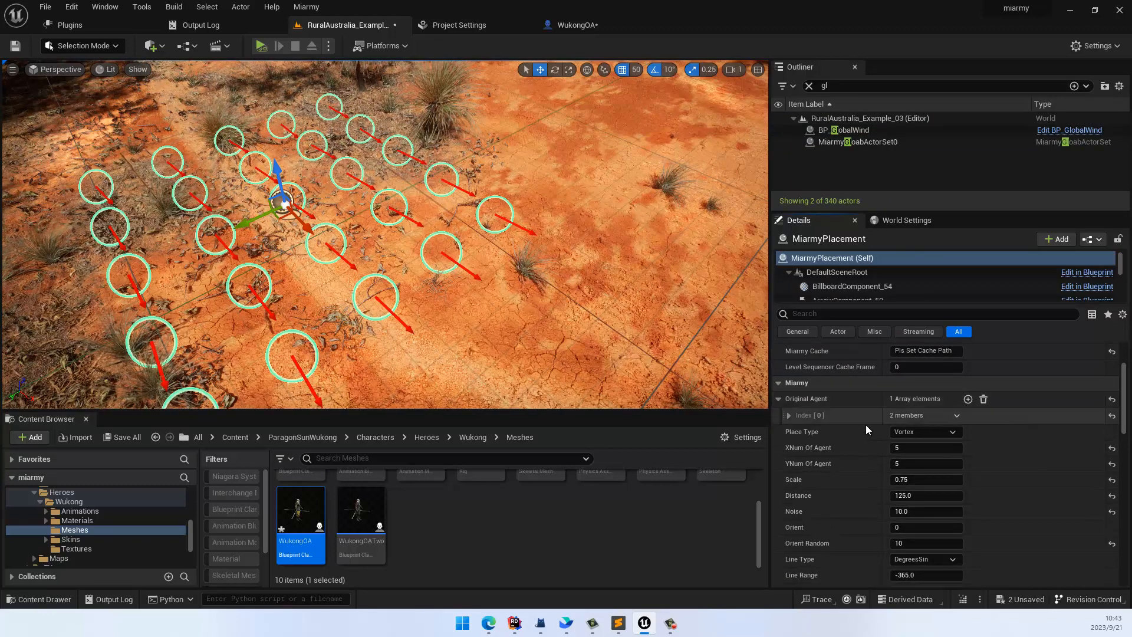
left_click(790, 415)
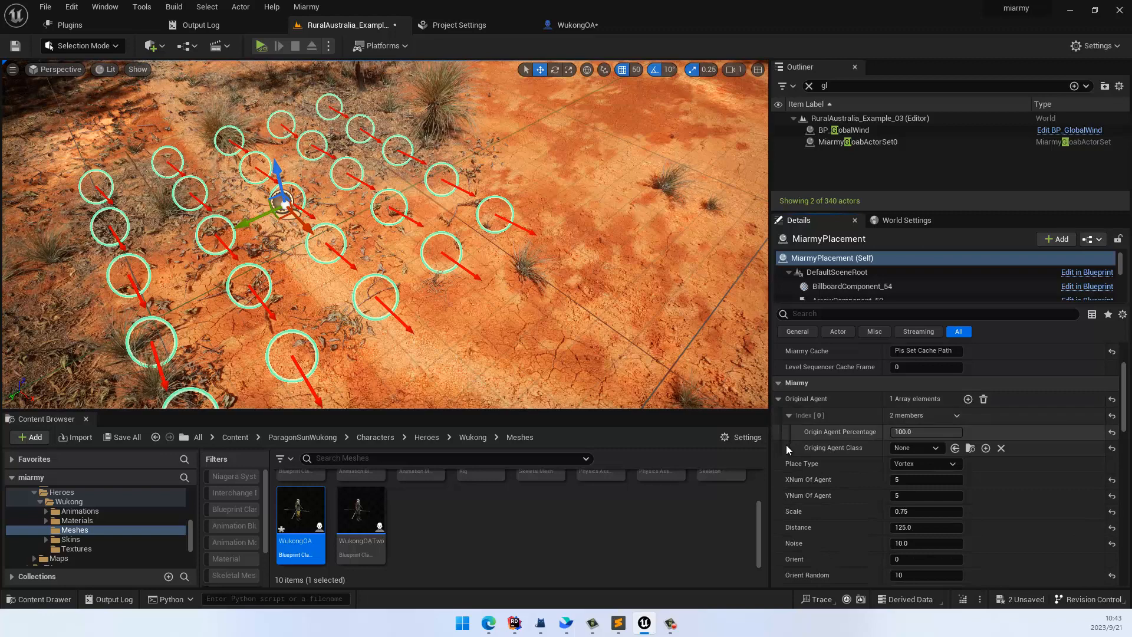
left_click_drag(298, 515, 914, 448)
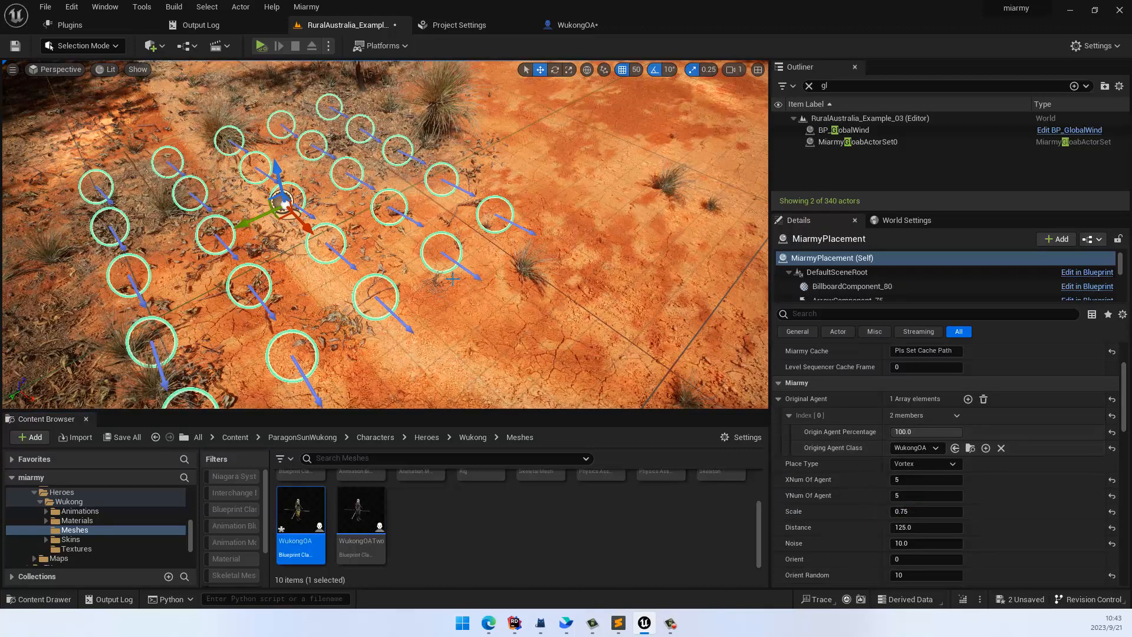
key("s")
right_click_drag(455, 278, 434, 274)
key("s")
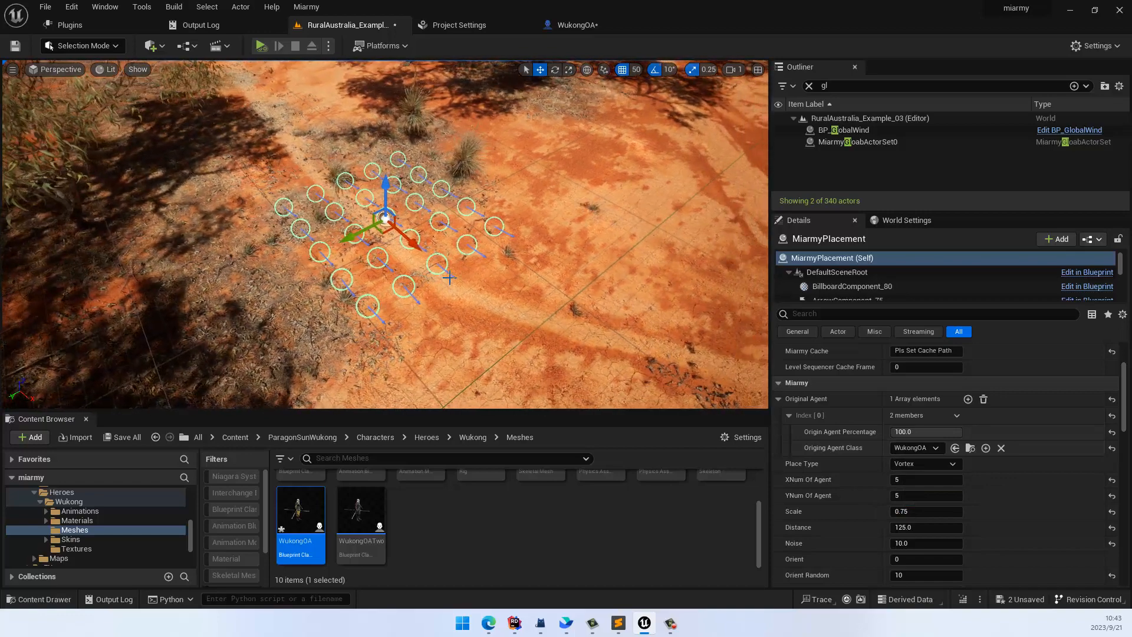
Place WukongOA agents from the selected MiarmyPlacement node and run a short simulation to check their movement
left_click(305, 7)
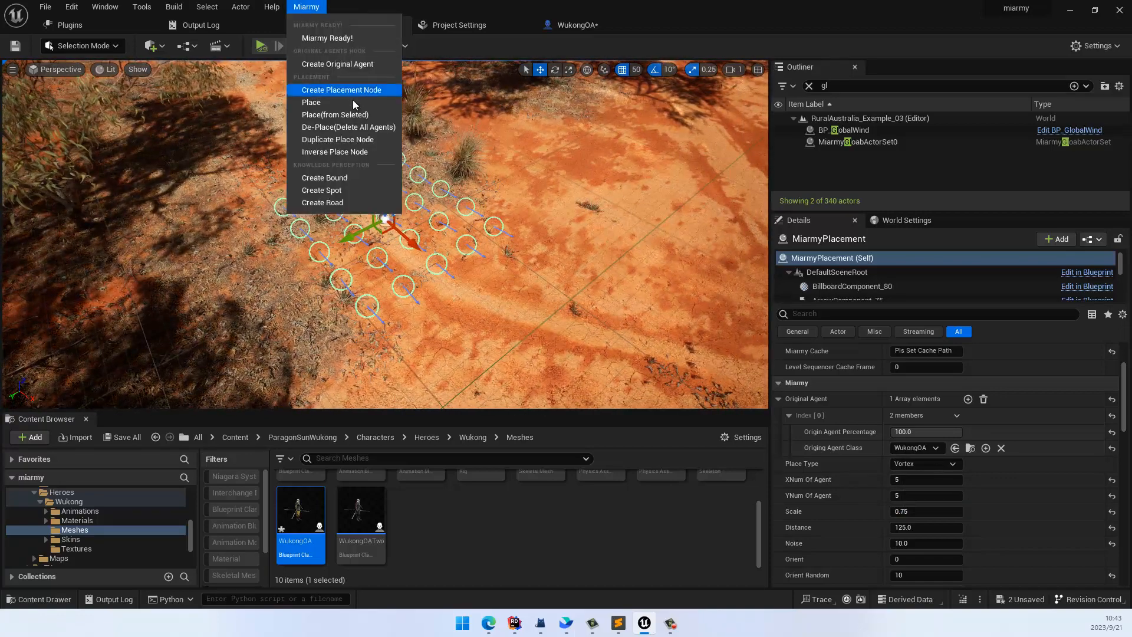
left_click(345, 113)
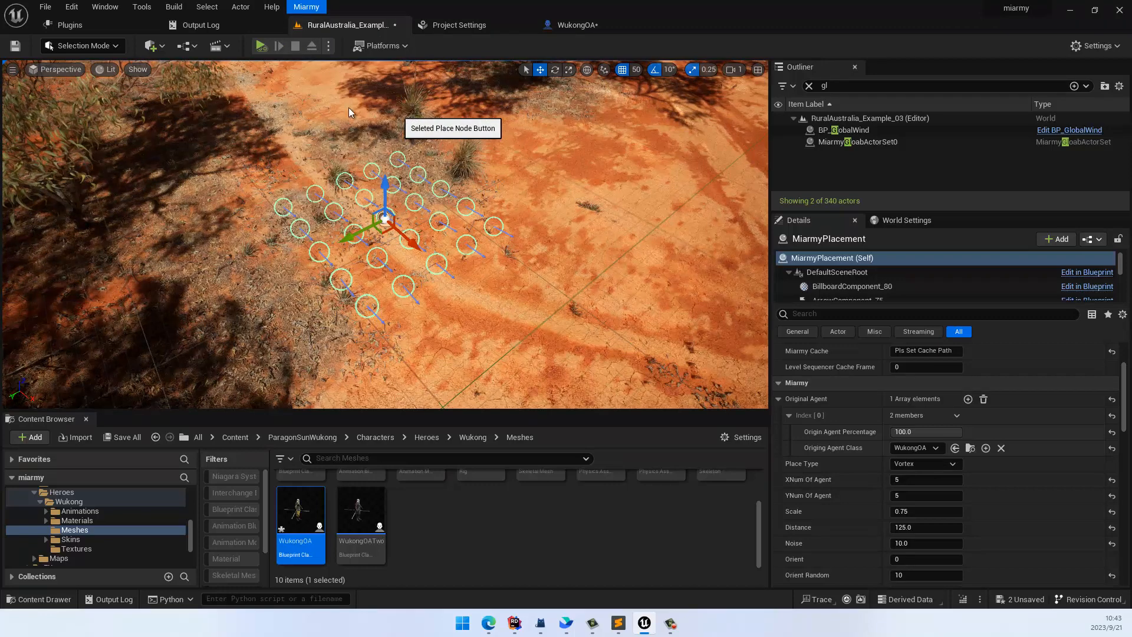
left_click(260, 46)
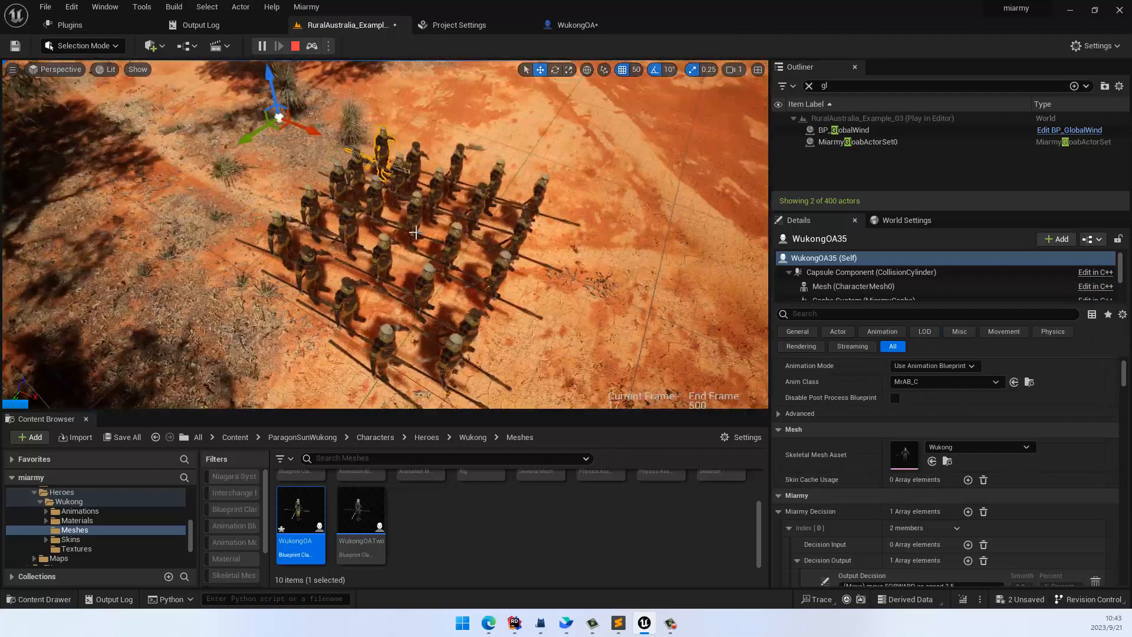
mouse_move(416, 232)
right_mouse_down()
mouse_move(495, 239)
mouse_move(430, 227)
right_mouse_up()
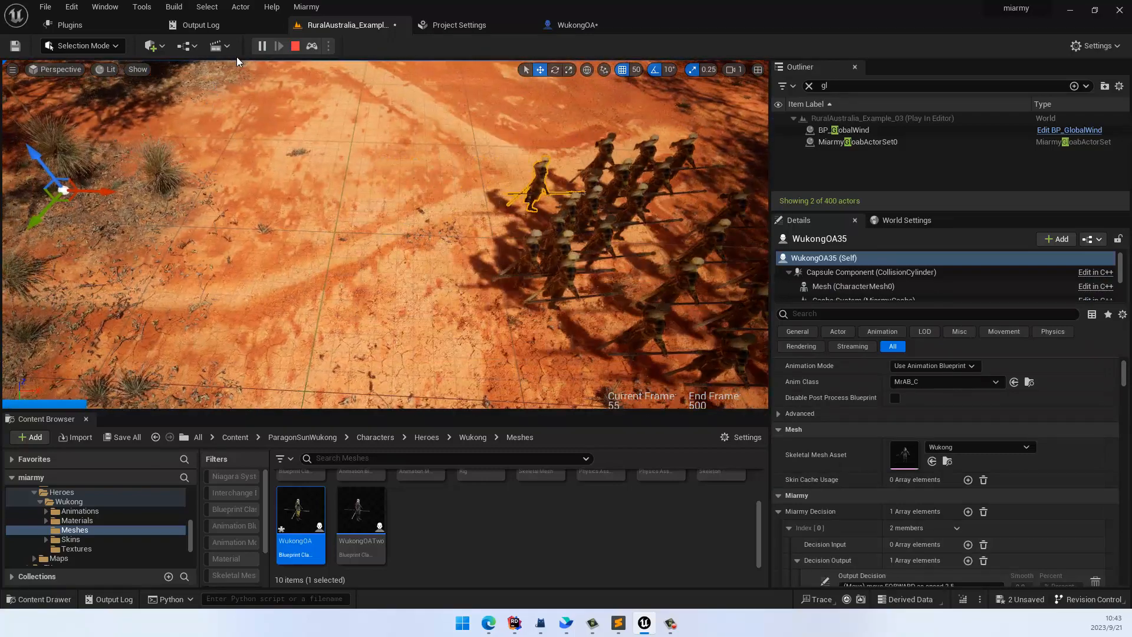
left_click(295, 46)
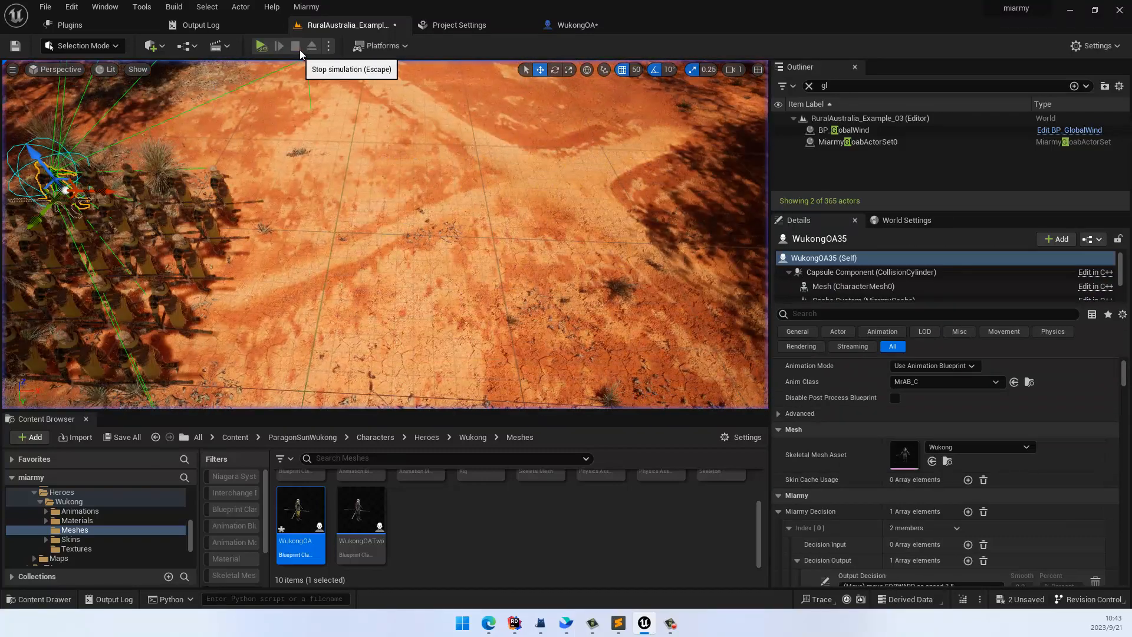
Add a second output decision to the WukongOA blueprint that makes the agents rotate LEFT as speed 1
left_click(557, 26)
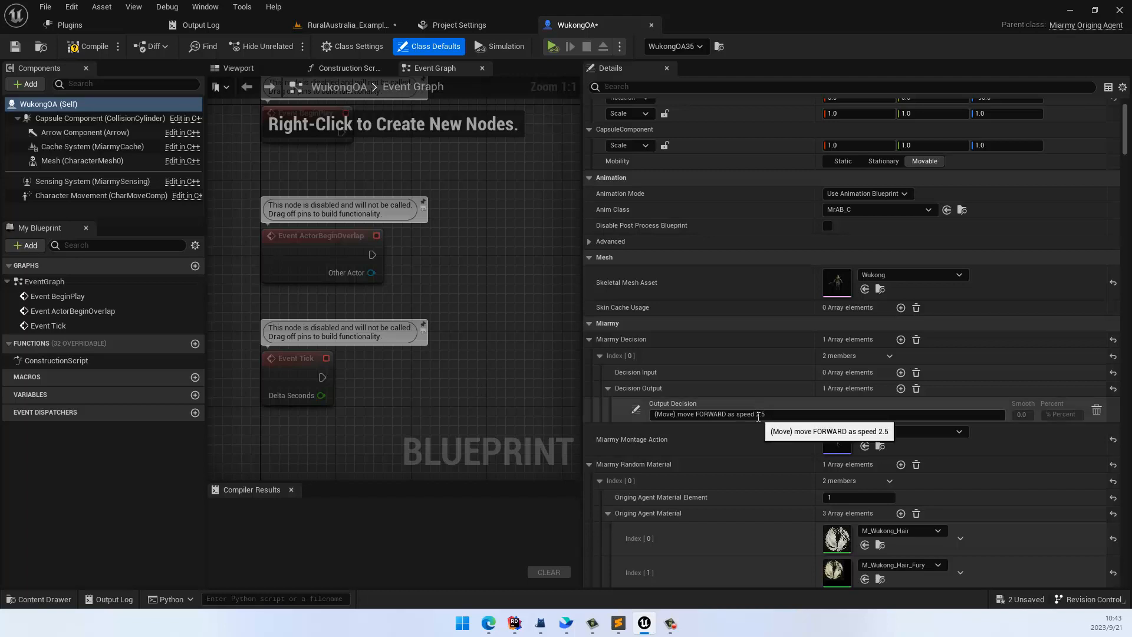
left_click(900, 388)
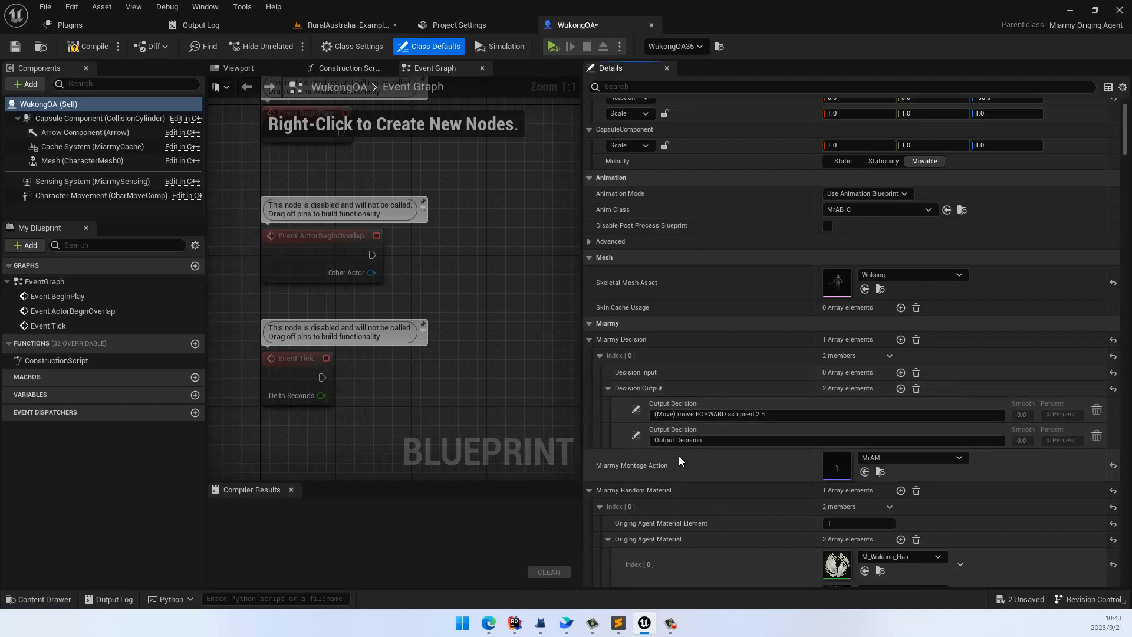
left_click(635, 436)
mouse_move(676, 449)
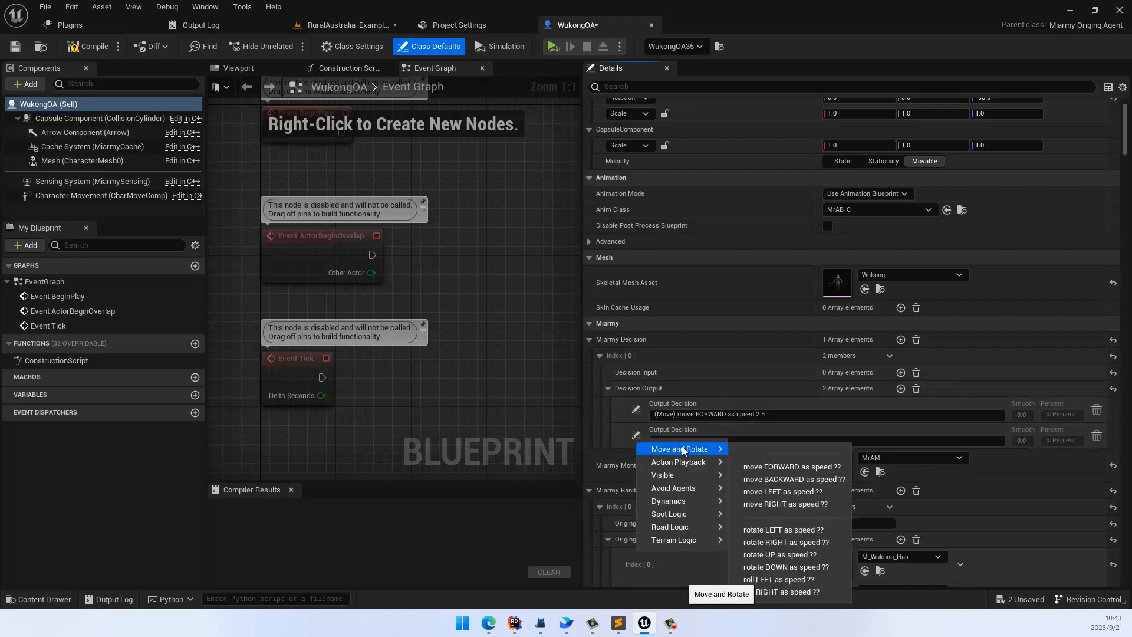
left_click(813, 533)
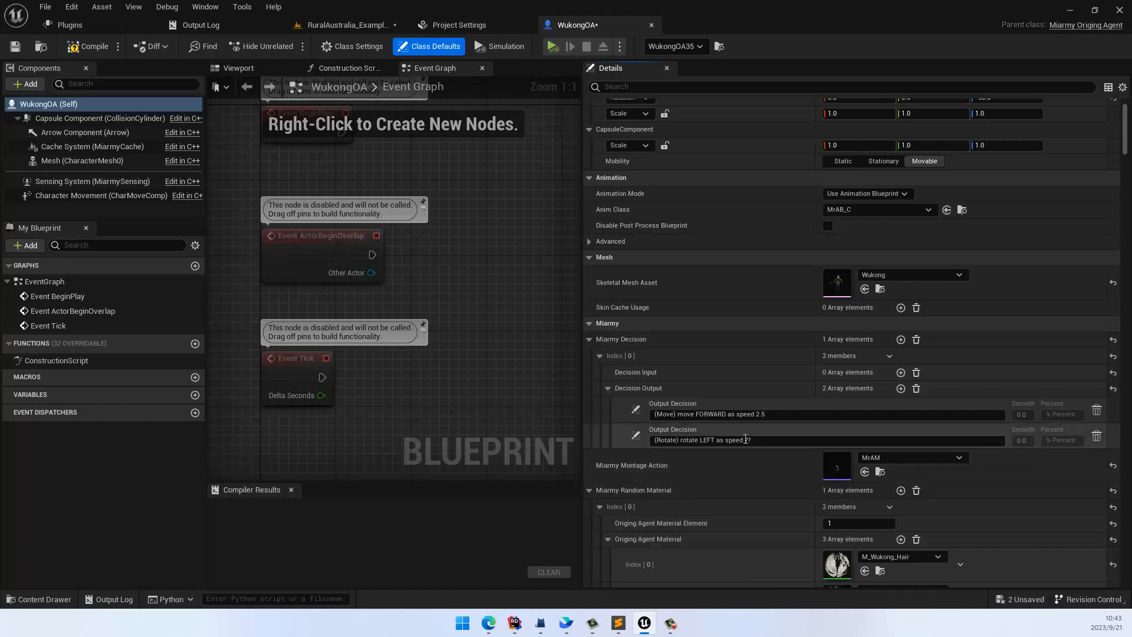
double_click(750, 440)
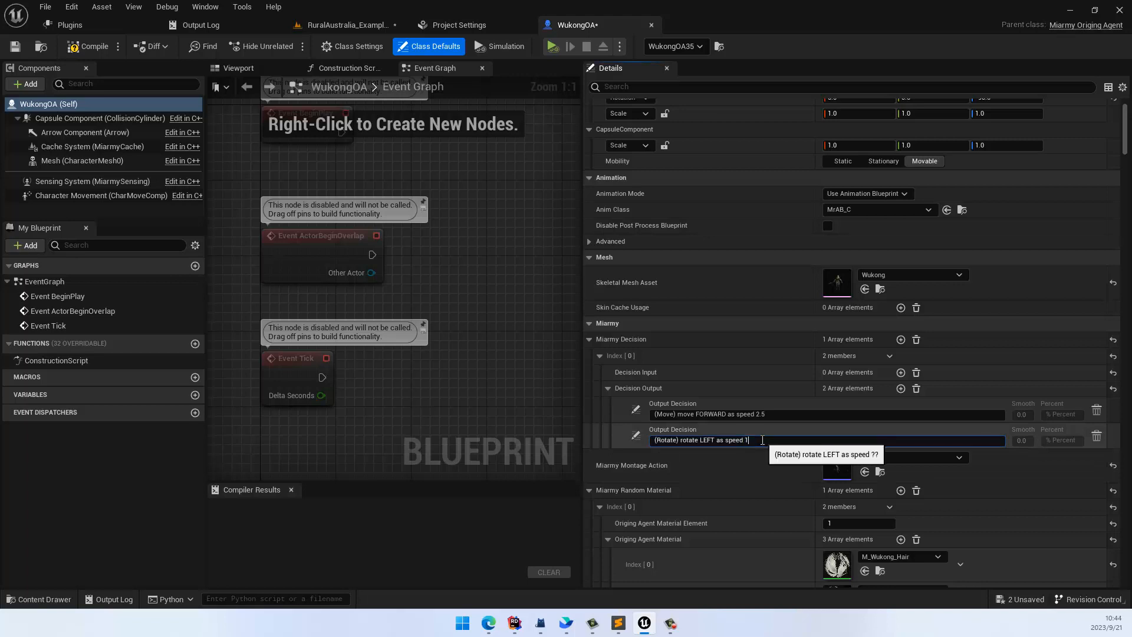
type("1")
key("ctrl+a")
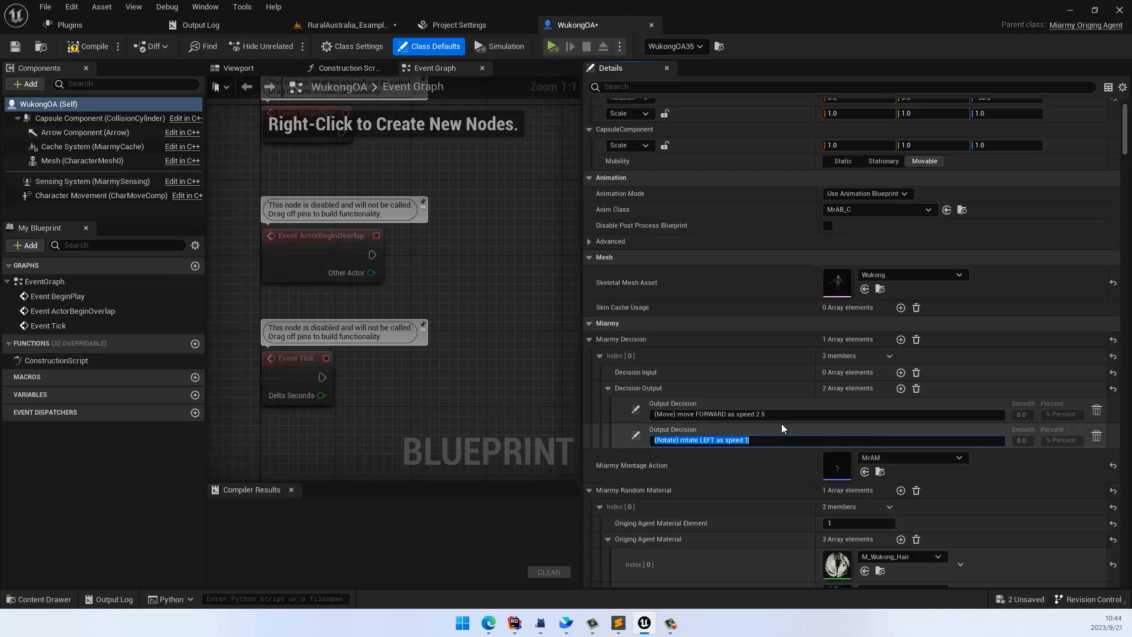
Simulate the RuralAustralia level to watch the agents move with the added rotation, and stop the simulation
left_click(346, 25)
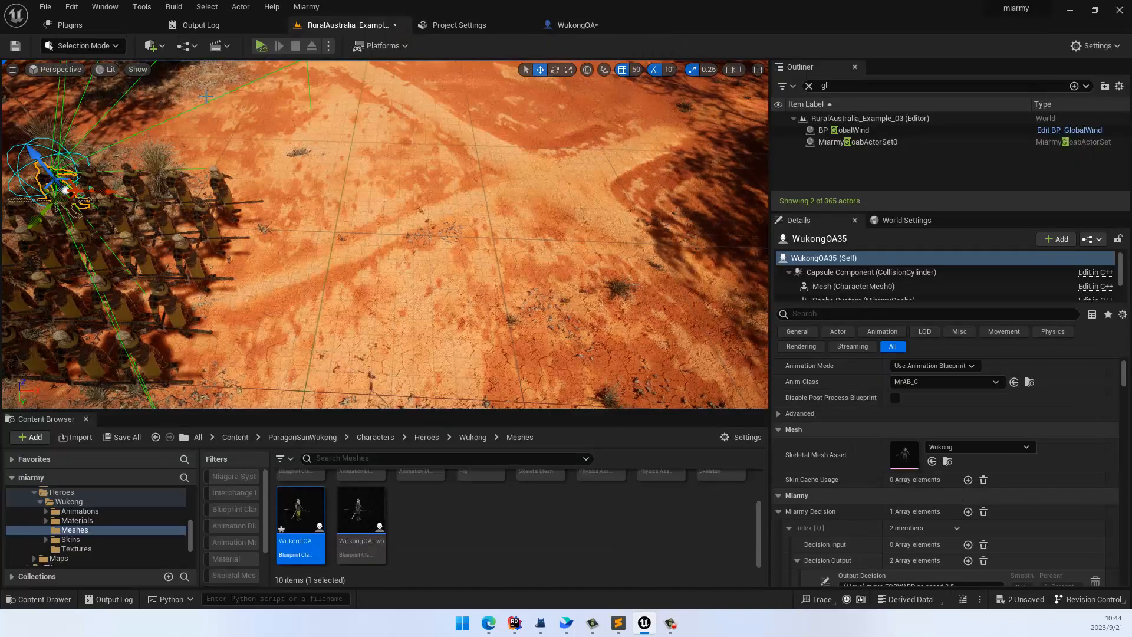
left_click(261, 46)
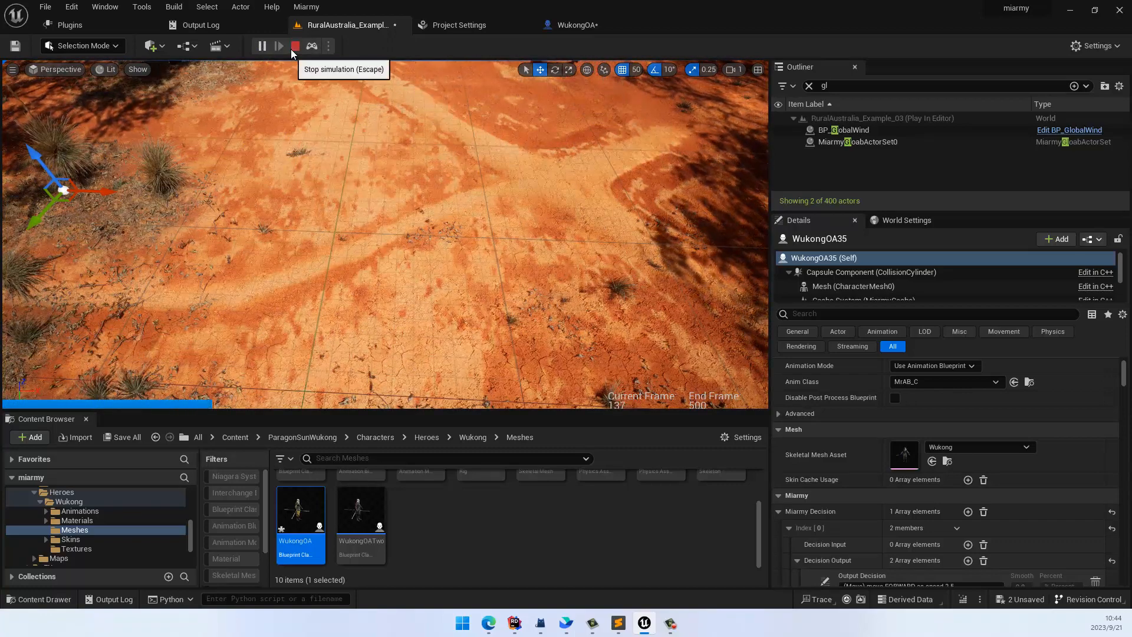
left_click(295, 46)
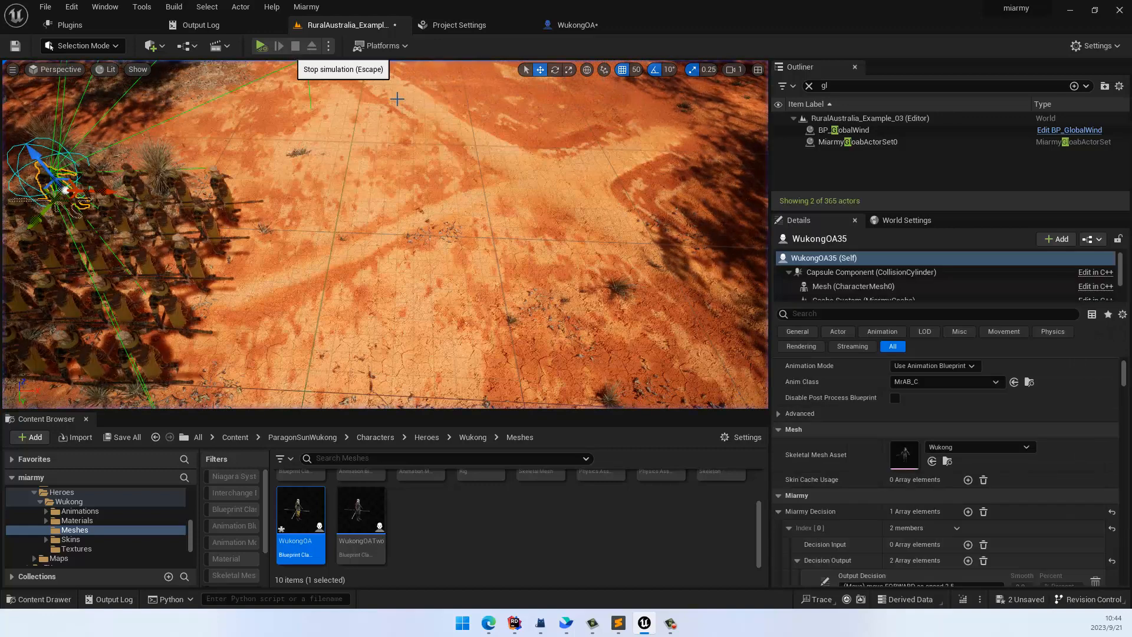
Add a third output decision to the WukongOA blueprint using the Action Playback template "play action:?? priority 1"
left_click(593, 25)
scroll(710, 419, "down", 1)
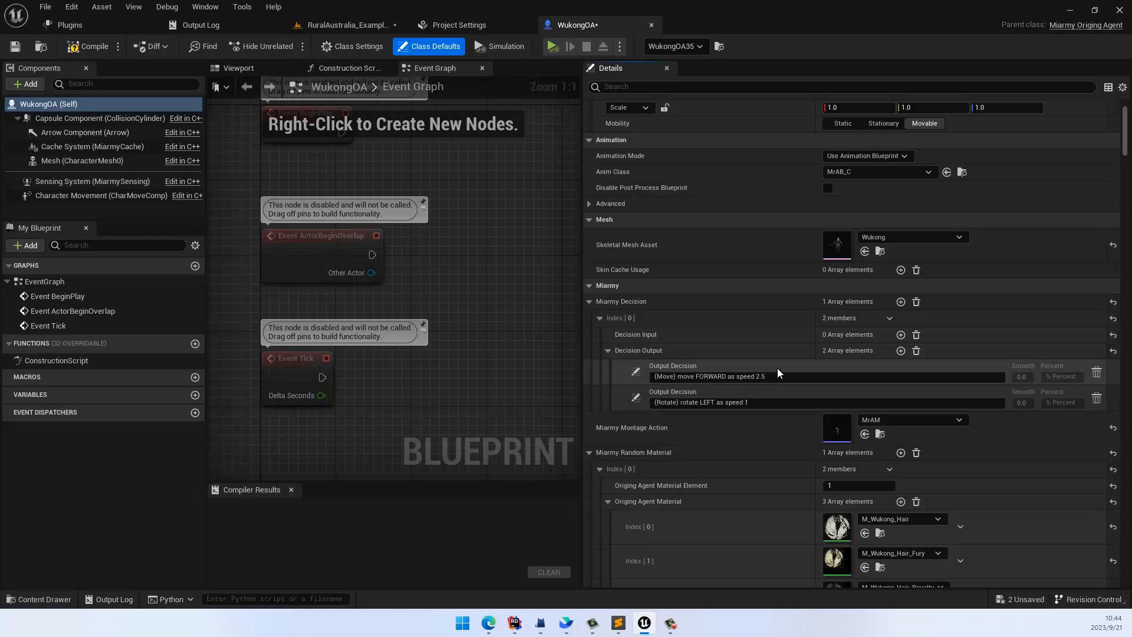
scroll(912, 372, "down", 1)
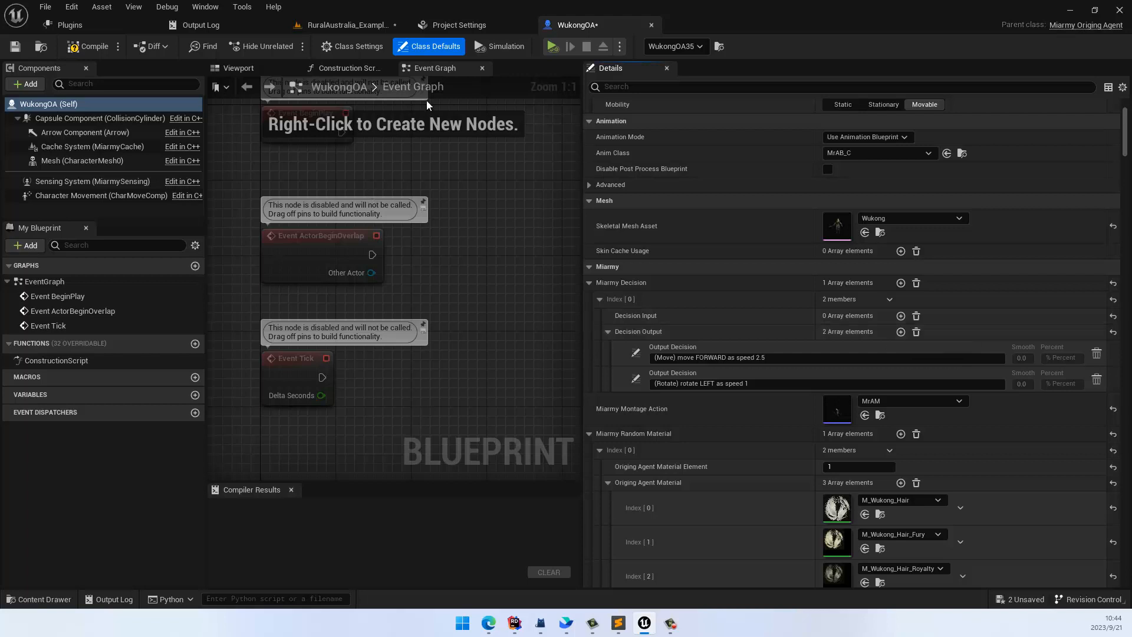
left_click(903, 333)
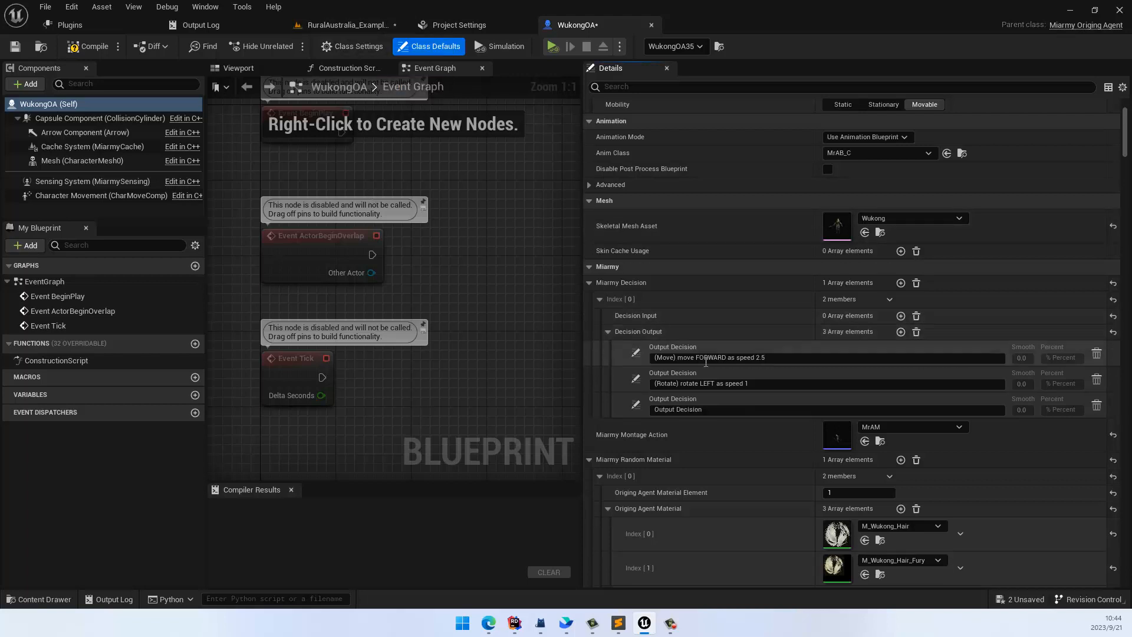
left_click(635, 406)
mouse_move(675, 428)
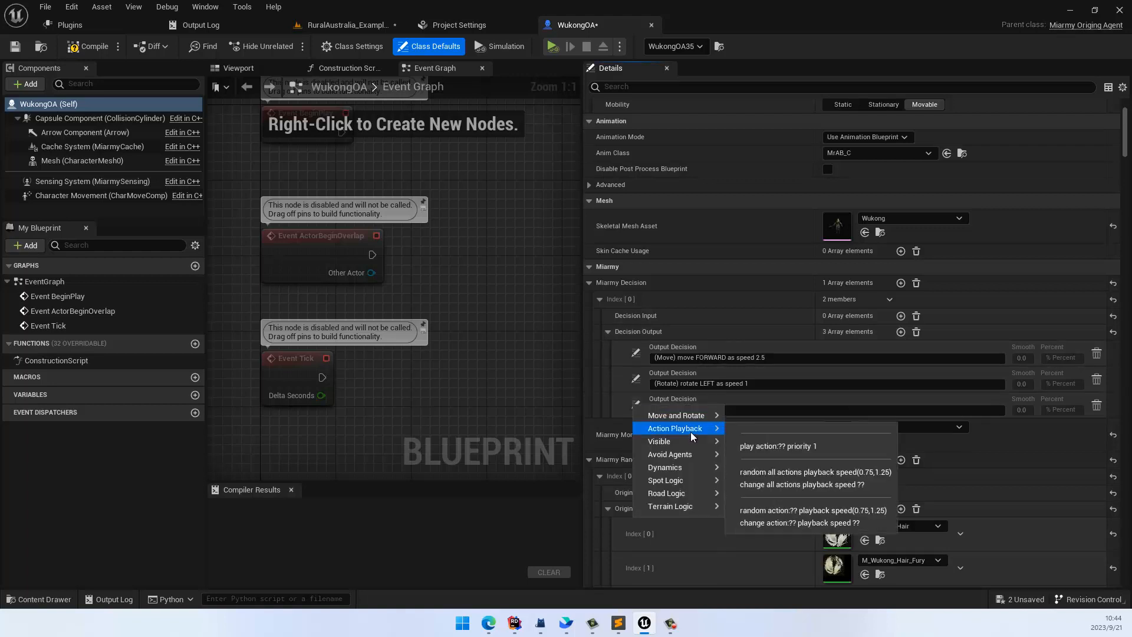
left_click(782, 448)
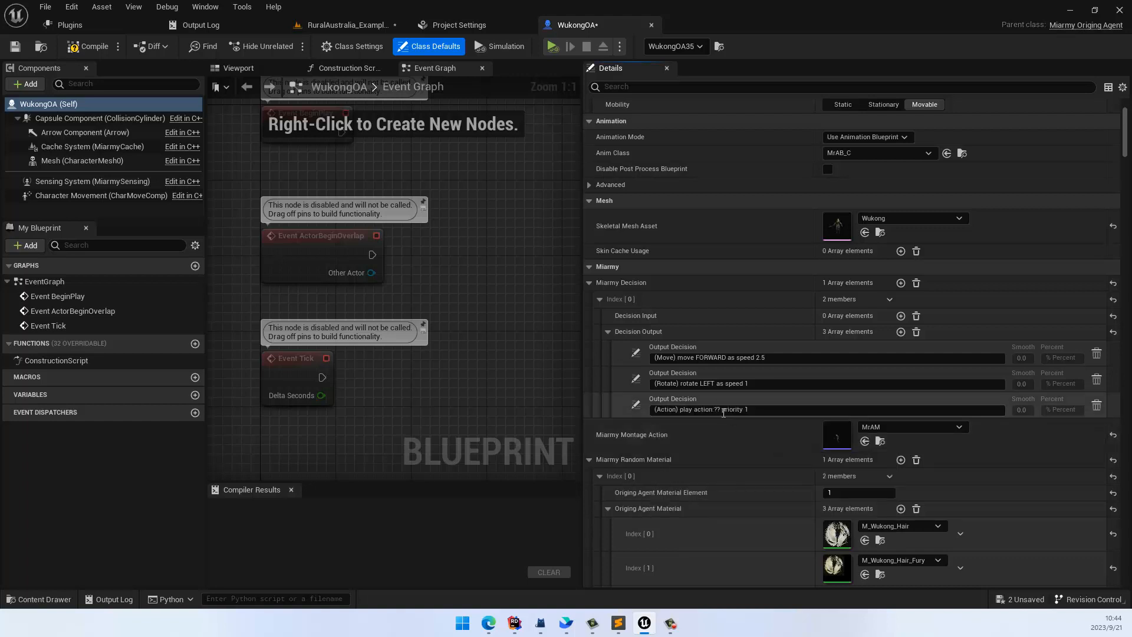
left_click(724, 413)
left_click(719, 411)
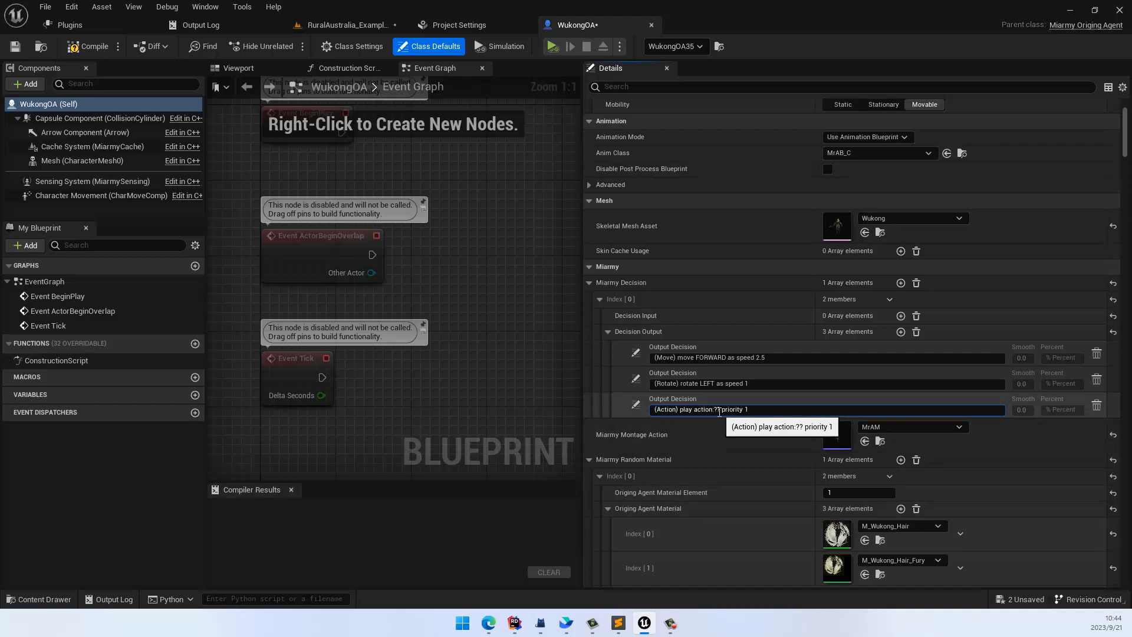
Open the MrAM animation montage used by WukongOA and examine its section names
left_click(881, 442)
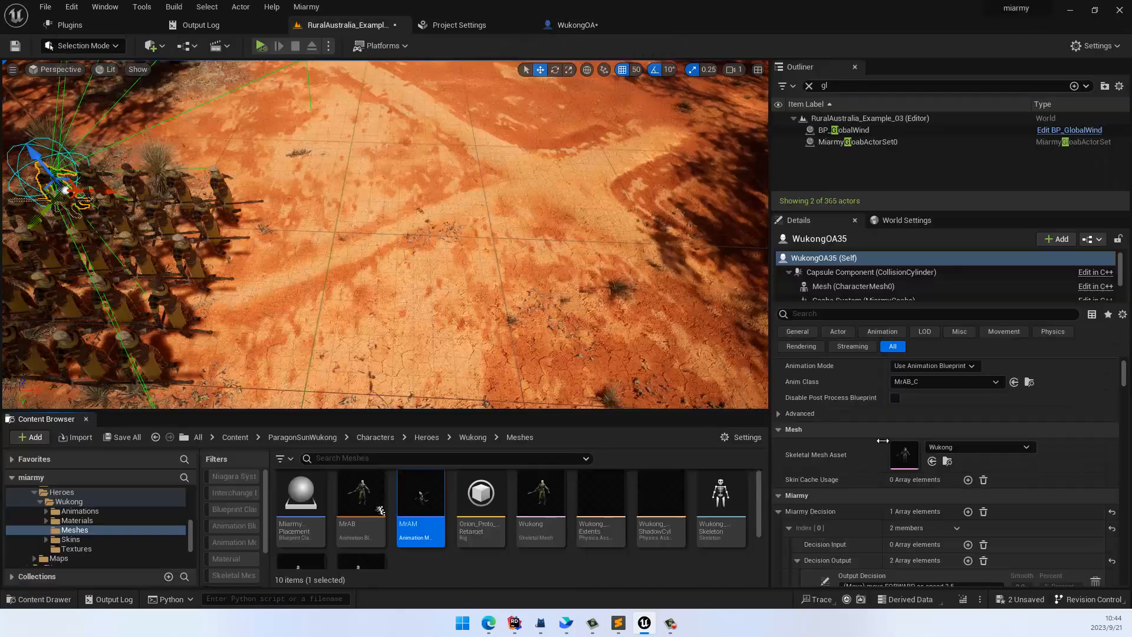
double_click(429, 494)
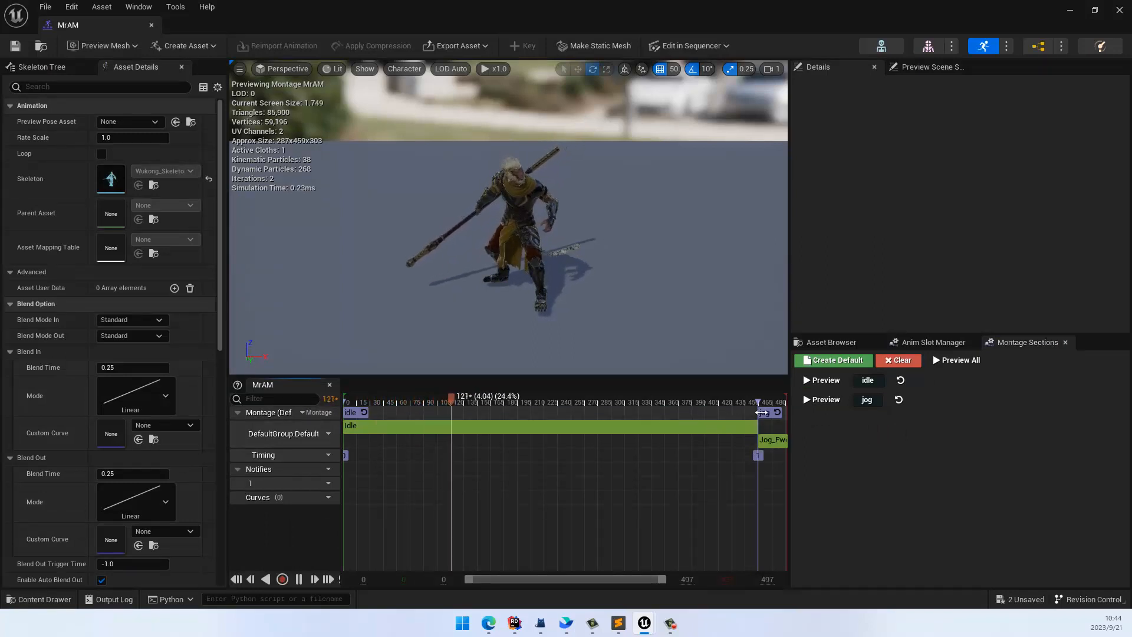
left_click(762, 412)
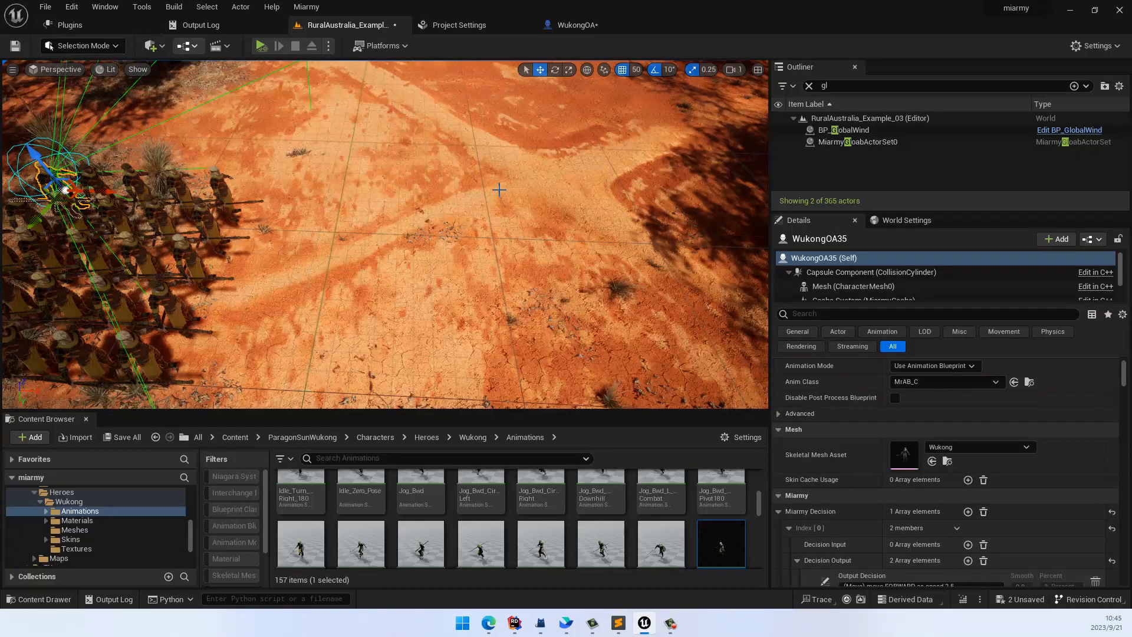
Set the action name in WukongOA's third output decision to jog, keeping priority 1
left_click(590, 27)
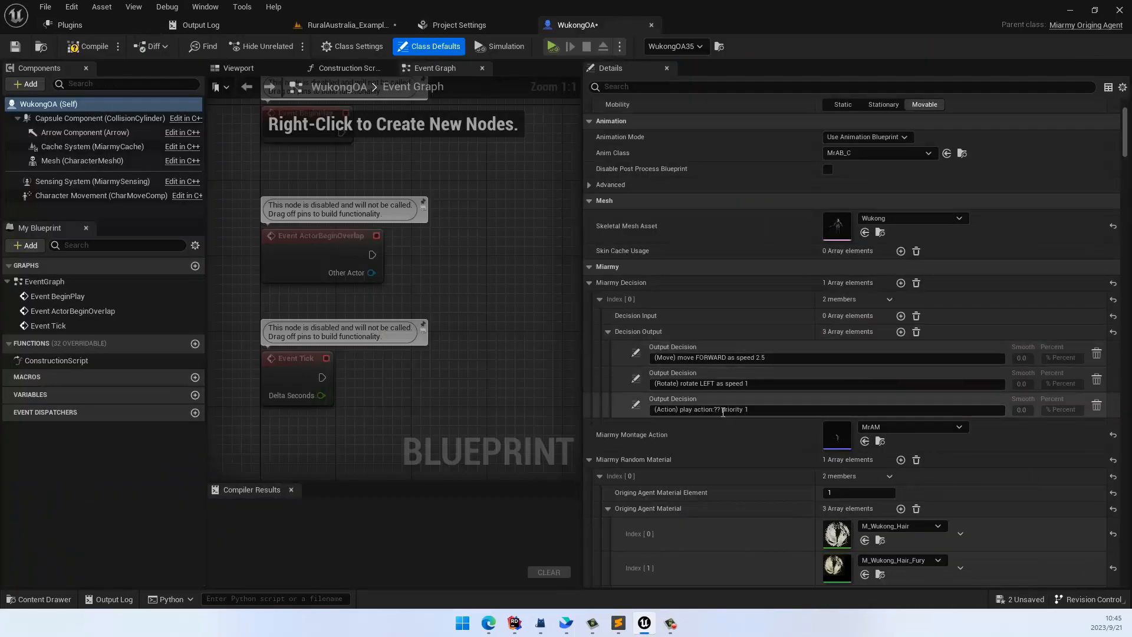
left_click(723, 412)
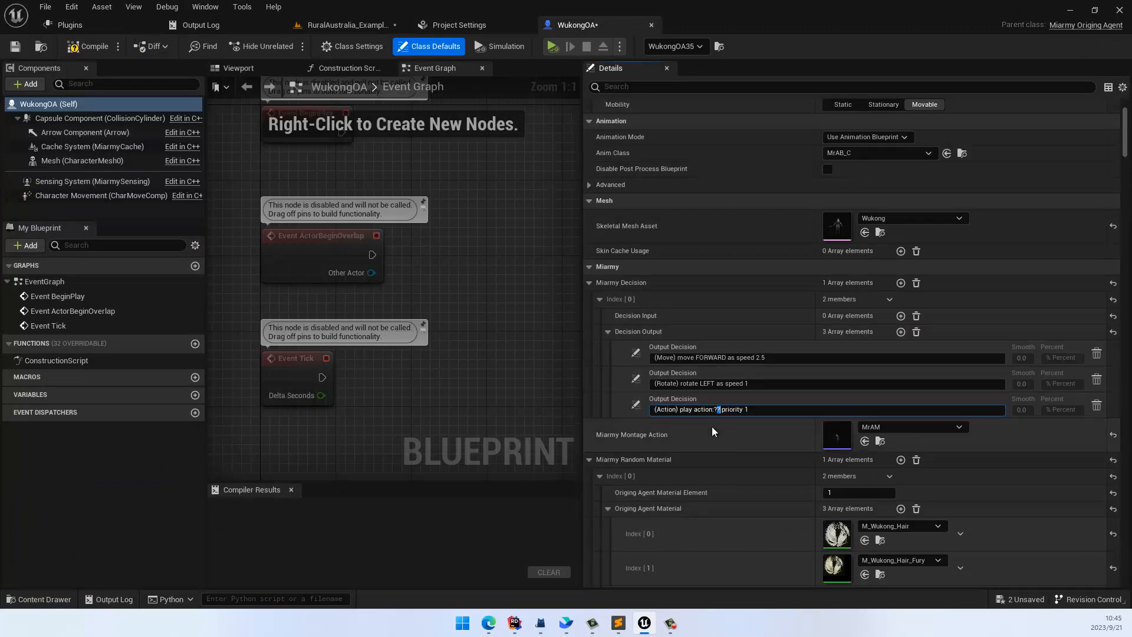
type("jog")
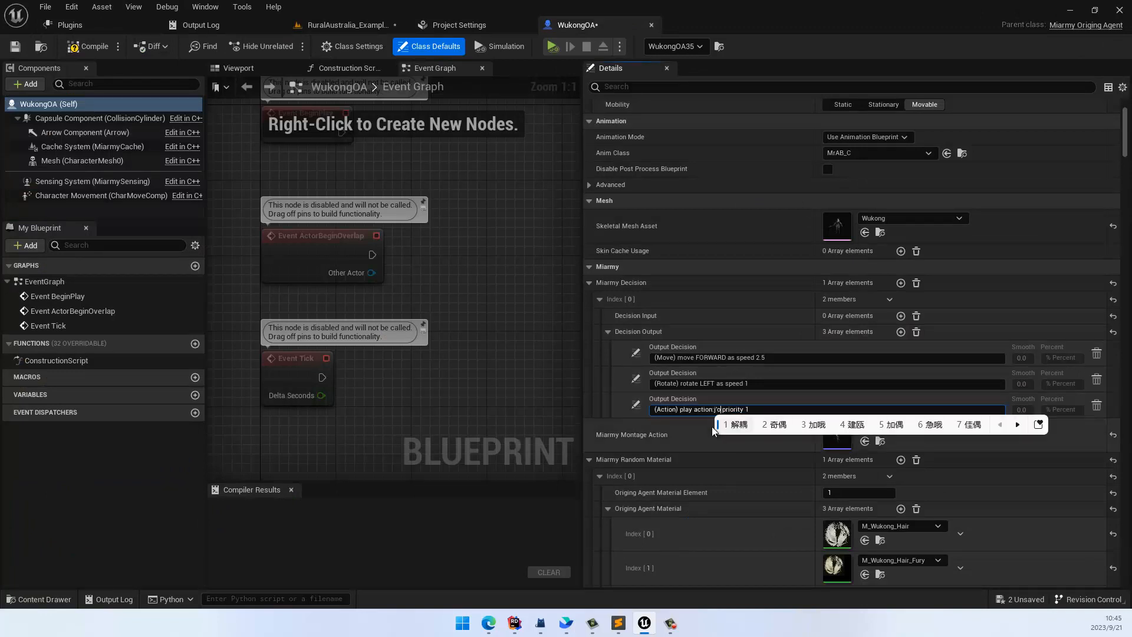
key("Return")
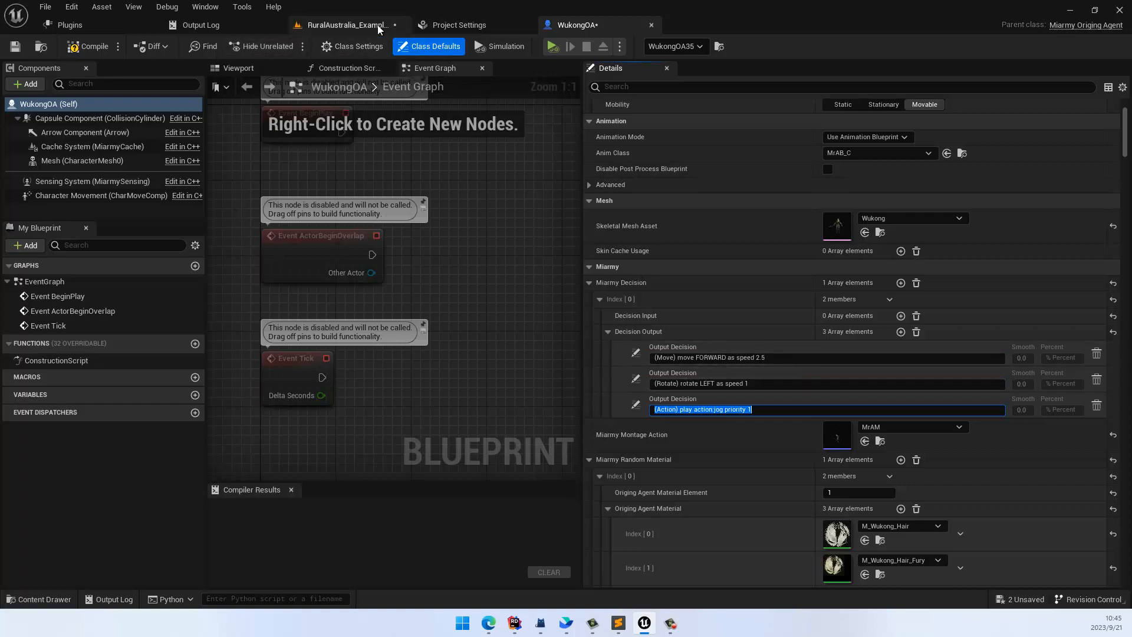
Simulate the level to check the agents' action playback, pause partway through, and stop the simulation
left_click(348, 25)
right_click_drag(299, 176, 256, 176)
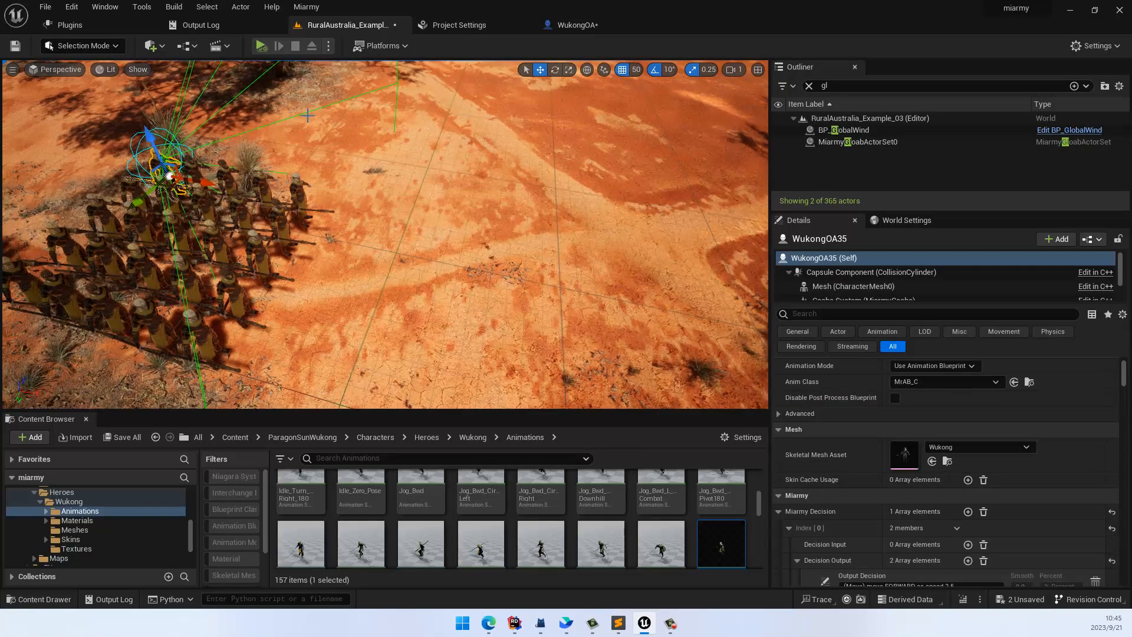
left_click(261, 46)
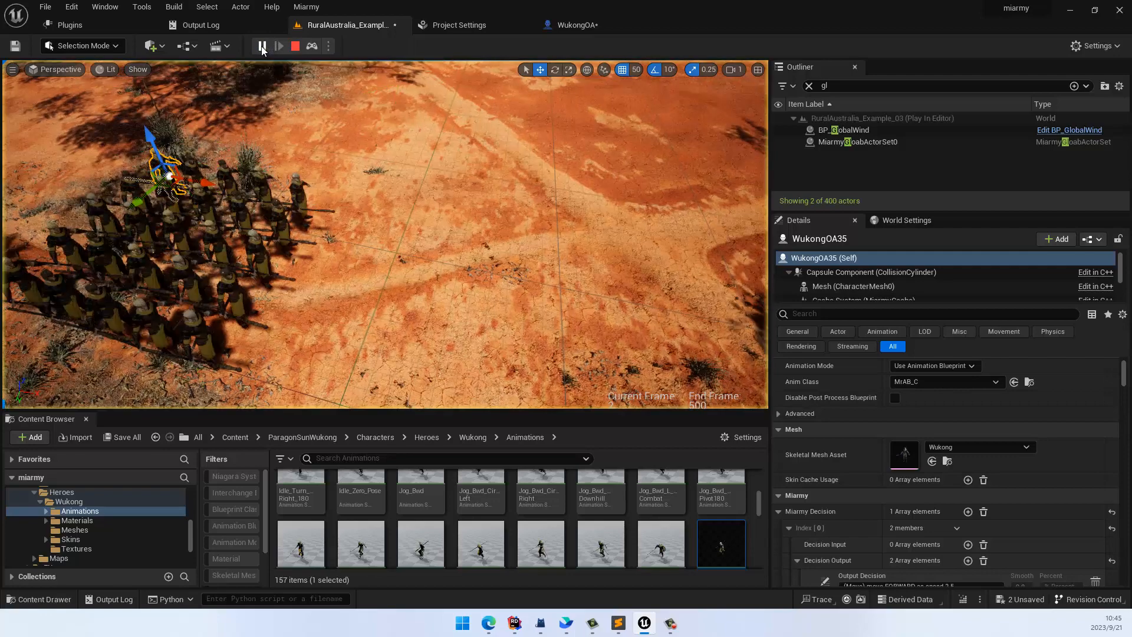
left_click(262, 46)
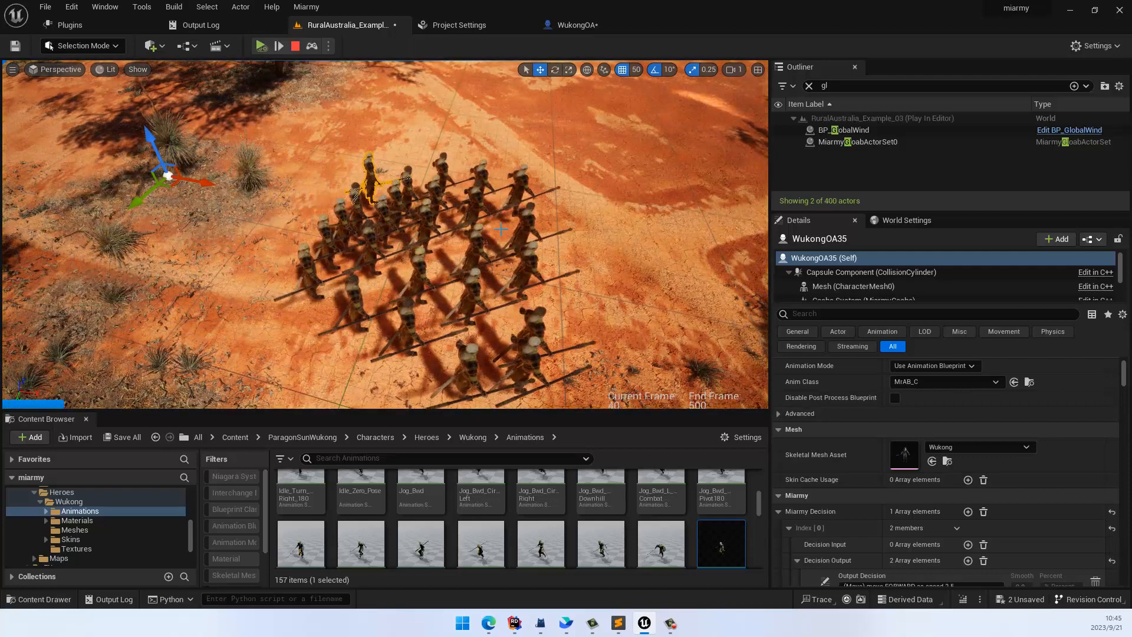
left_click(300, 49)
Replace the existing agents with newly placed ones from the MiarmyPlacement node and start simulating the level
left_click(306, 7)
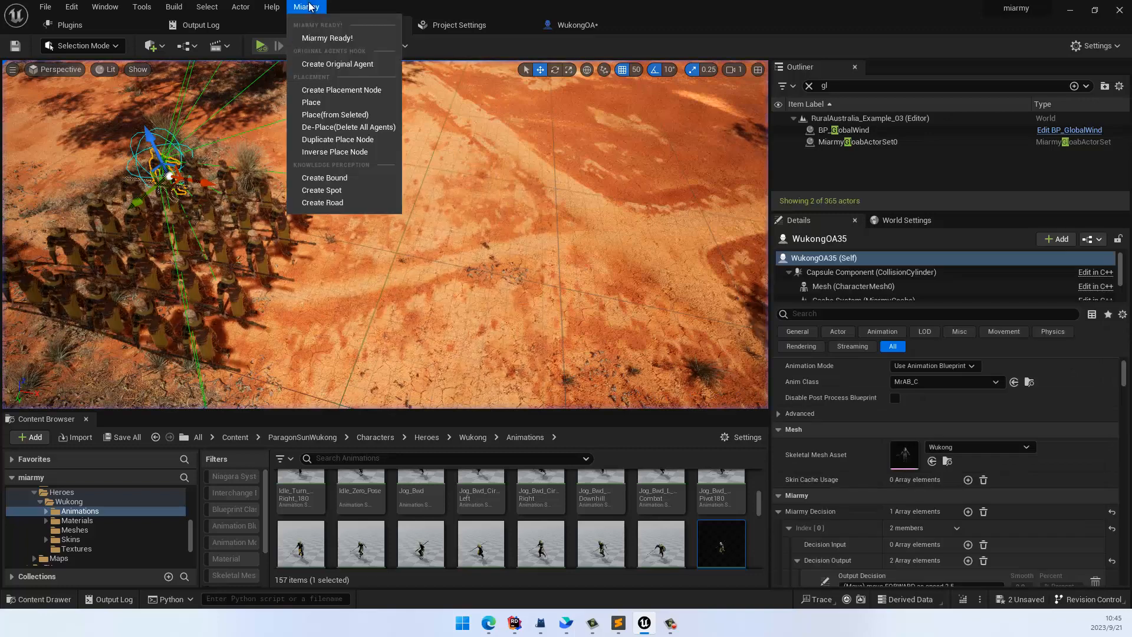
left_click(339, 127)
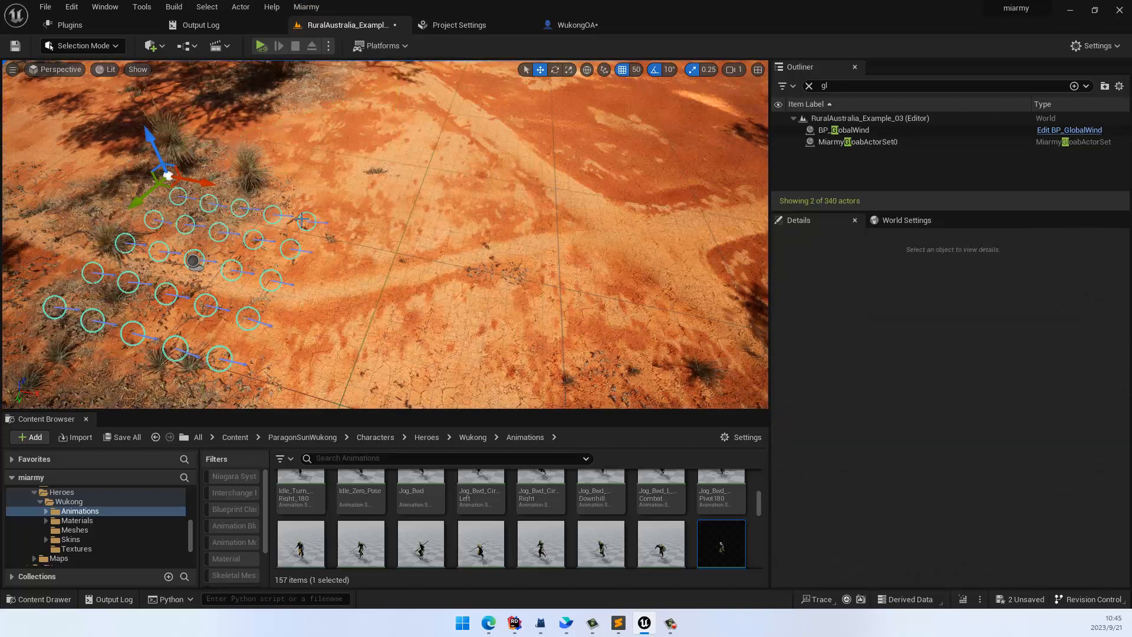
left_click(303, 215)
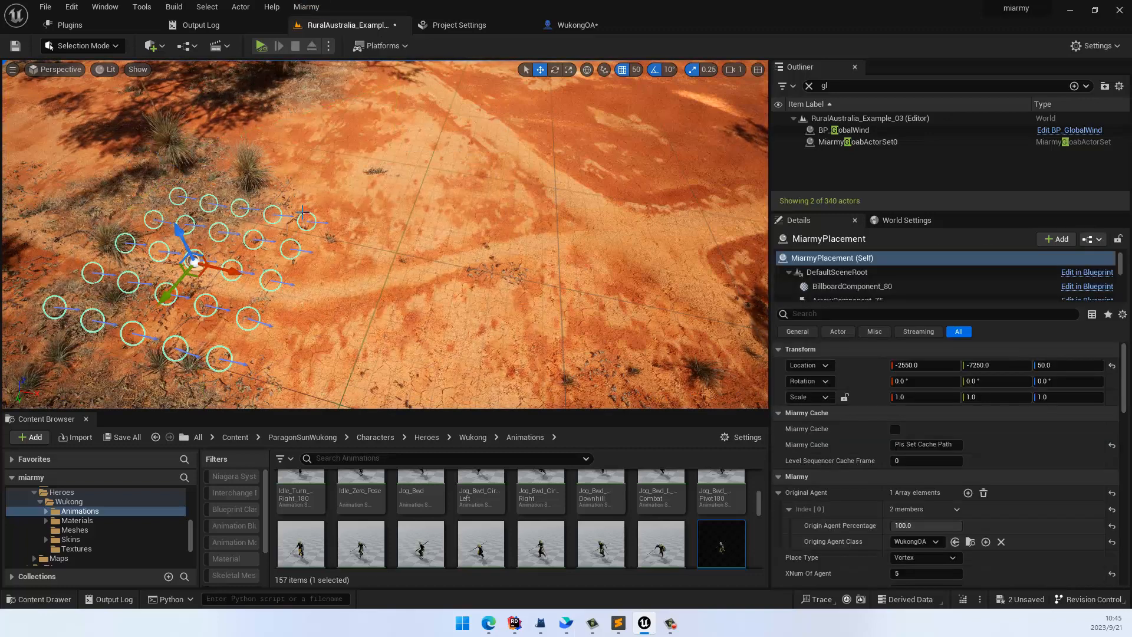
left_click(322, 8)
left_click(345, 114)
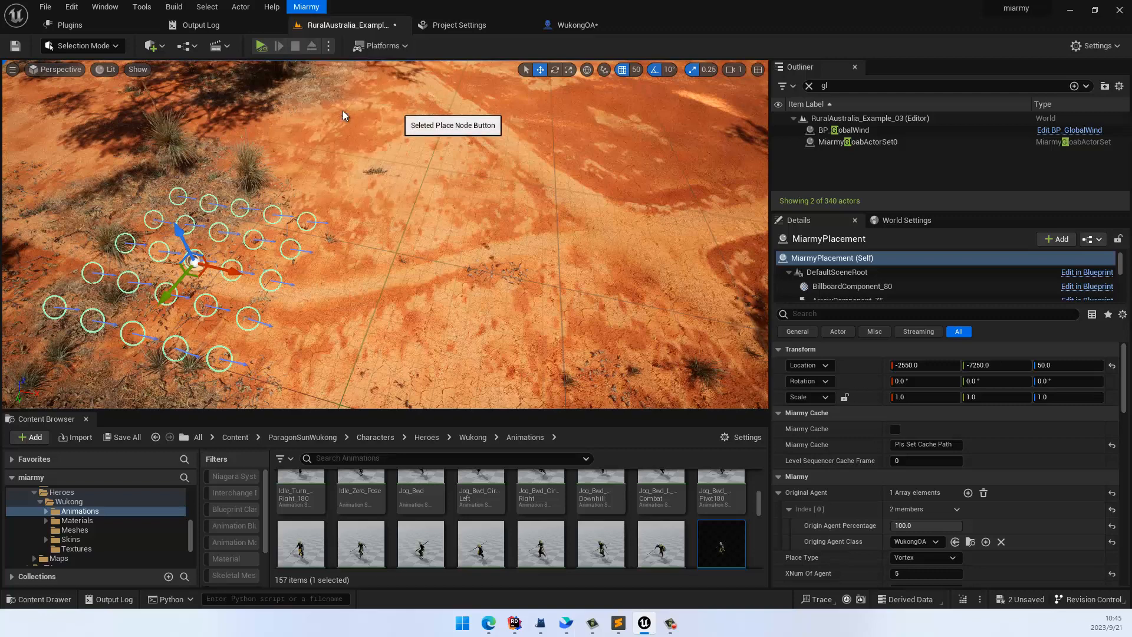
left_click(261, 46)
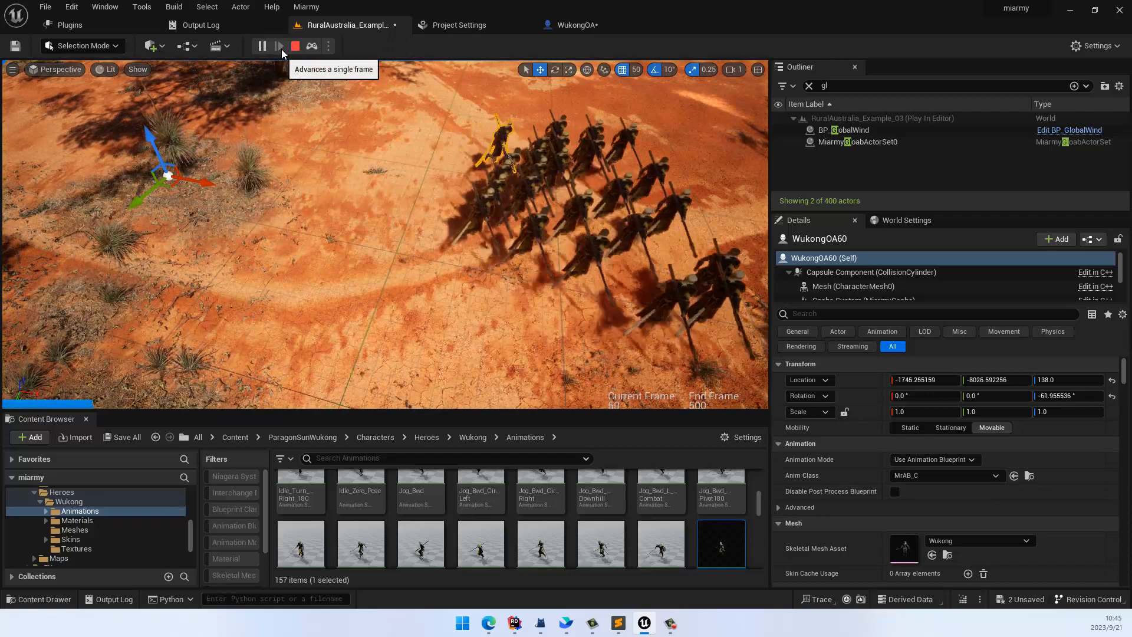
Stop the simulation, copy WukongOA's "play action:jog priority 1" output text and delete that output from the first decision
left_click(295, 46)
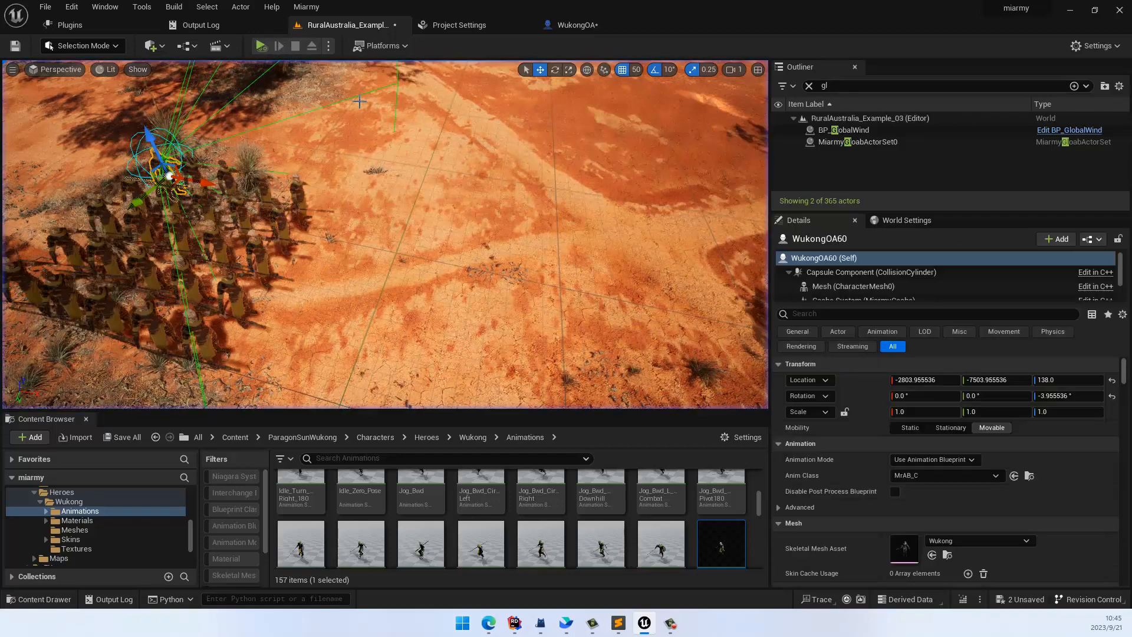
left_click(587, 27)
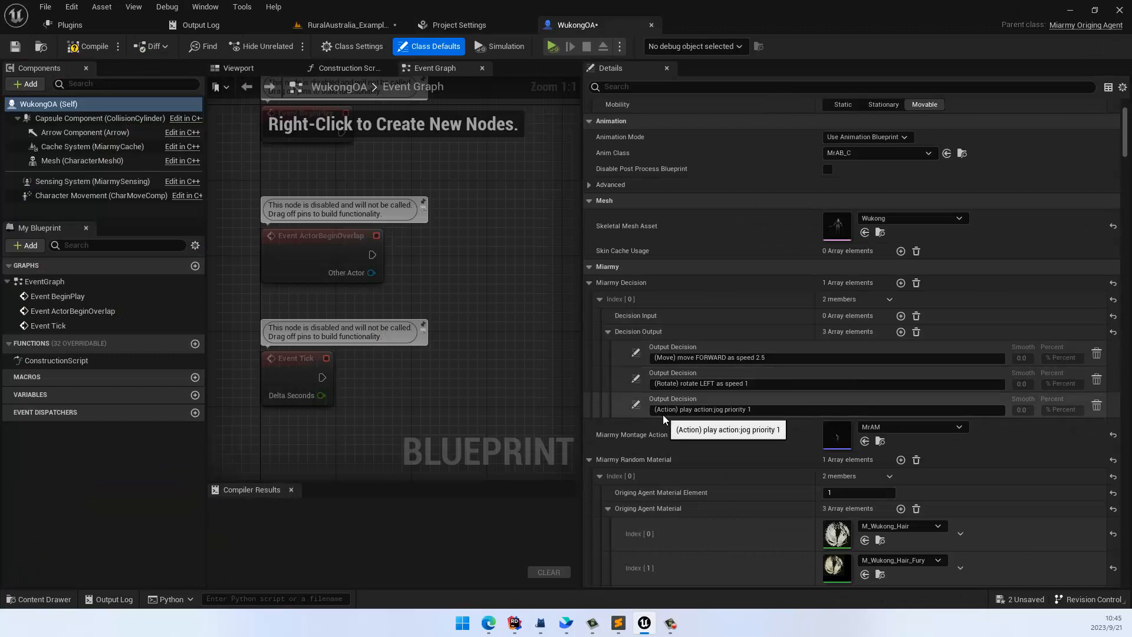
left_click(771, 413)
key("ctrl+c")
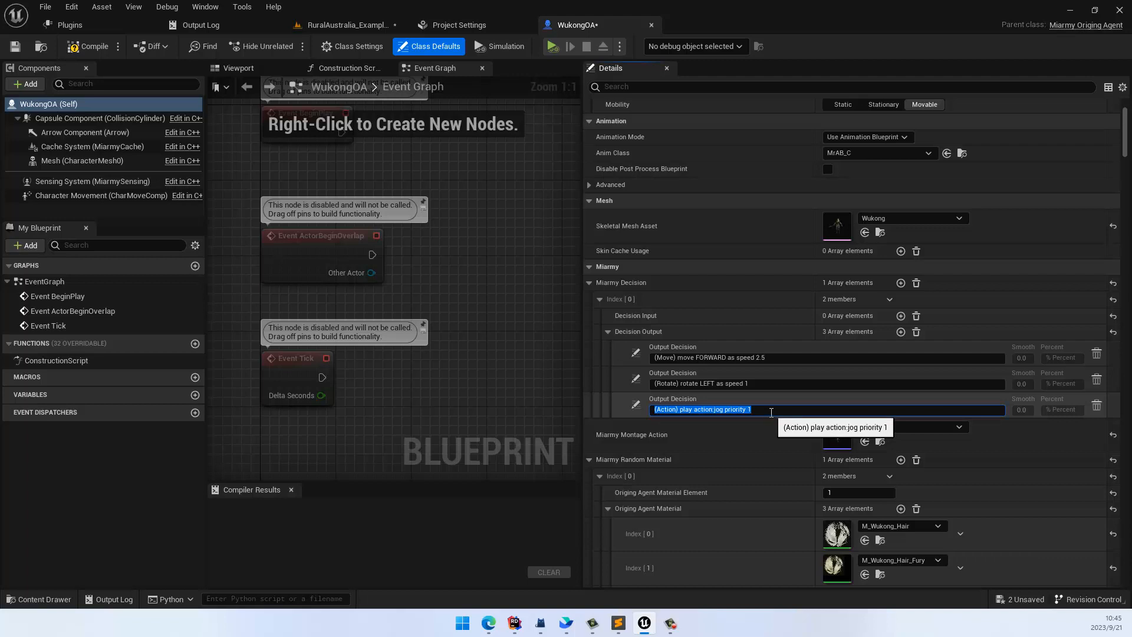
left_click(1097, 407)
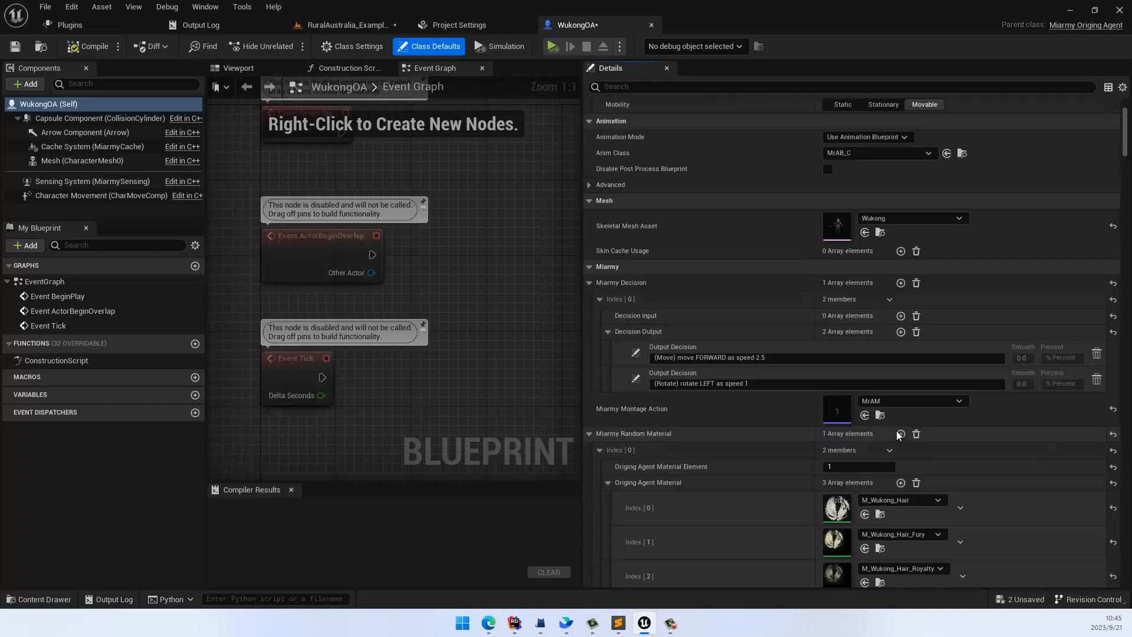
Add a second Miarmy decision to WukongOA with an output decision containing the copied text "(Action) play action:jog priority 1"
left_click(900, 283)
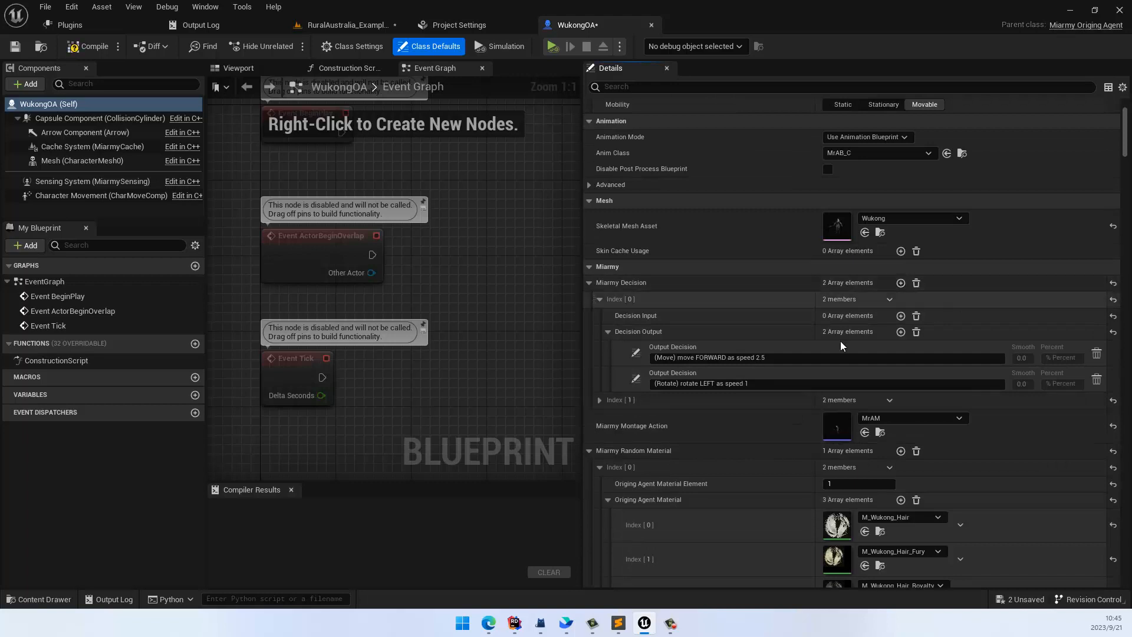
left_click(599, 401)
scroll(652, 415, "down", 1)
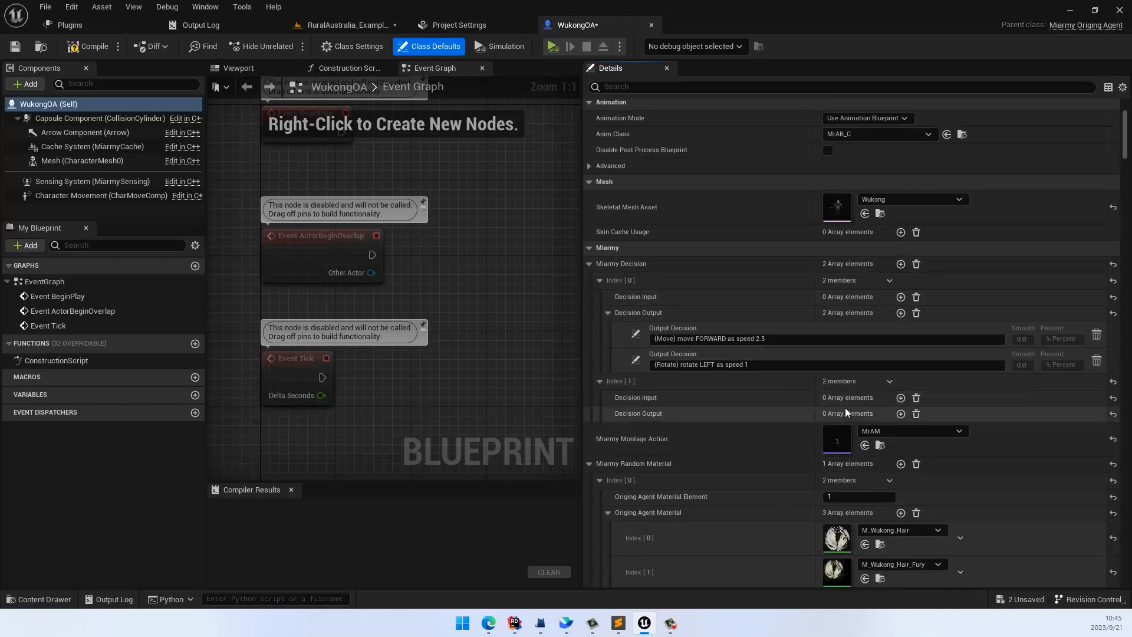
left_click(900, 414)
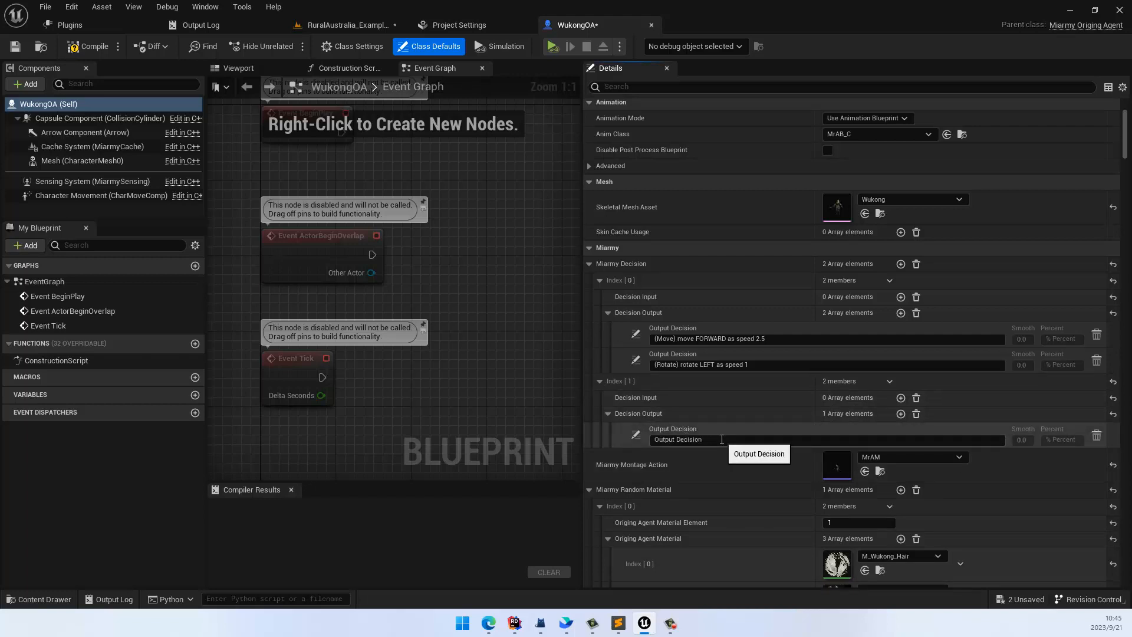
left_click(722, 439)
key("ctrl+v")
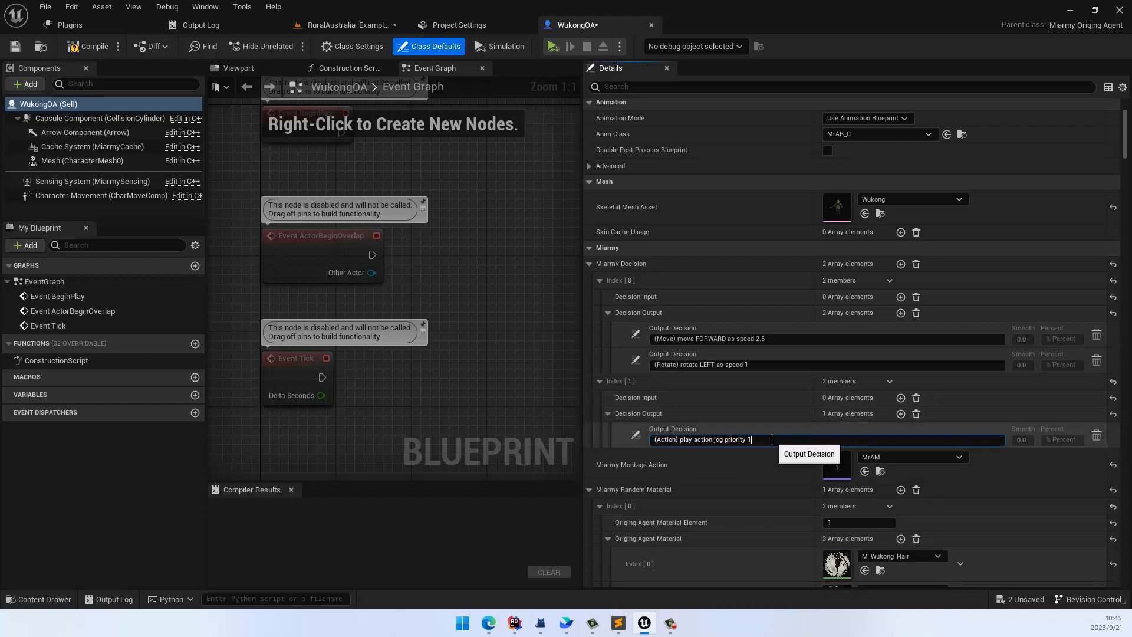
Add another output to the second decision and set it to the action playback option "random all actions playback speed(0.75,1.25)"
left_click(900, 414)
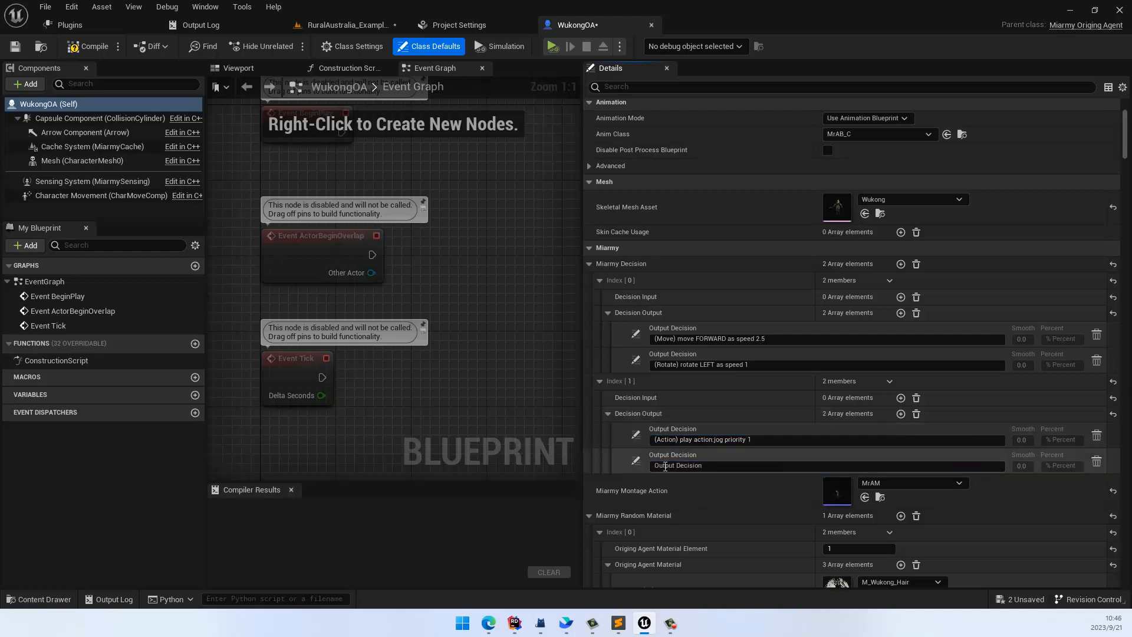
left_click(636, 462)
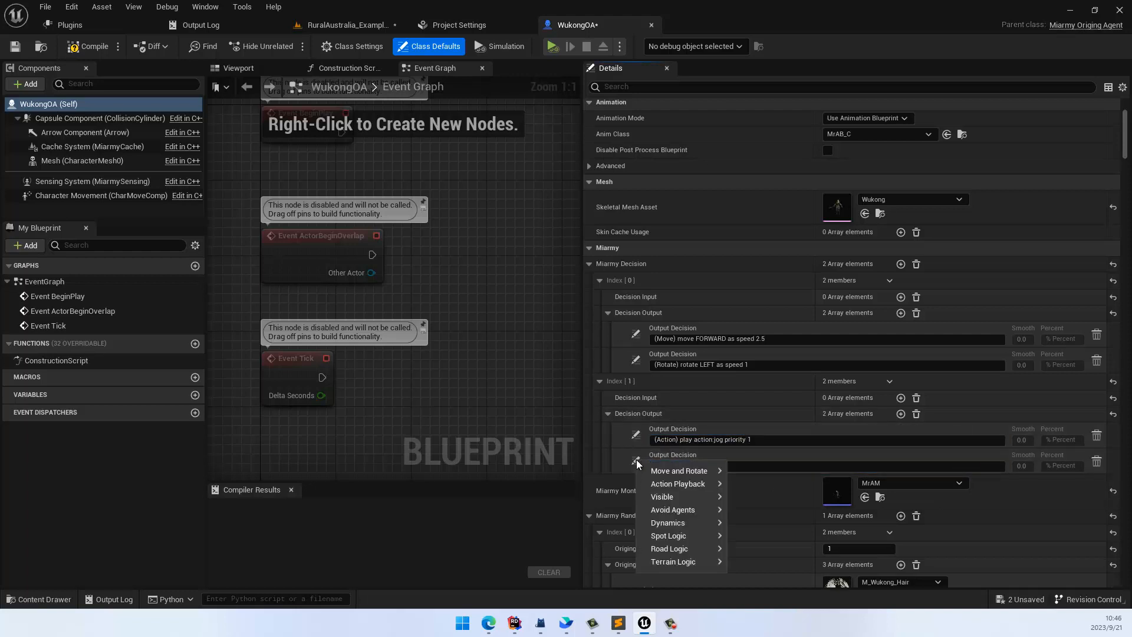
mouse_move(678, 484)
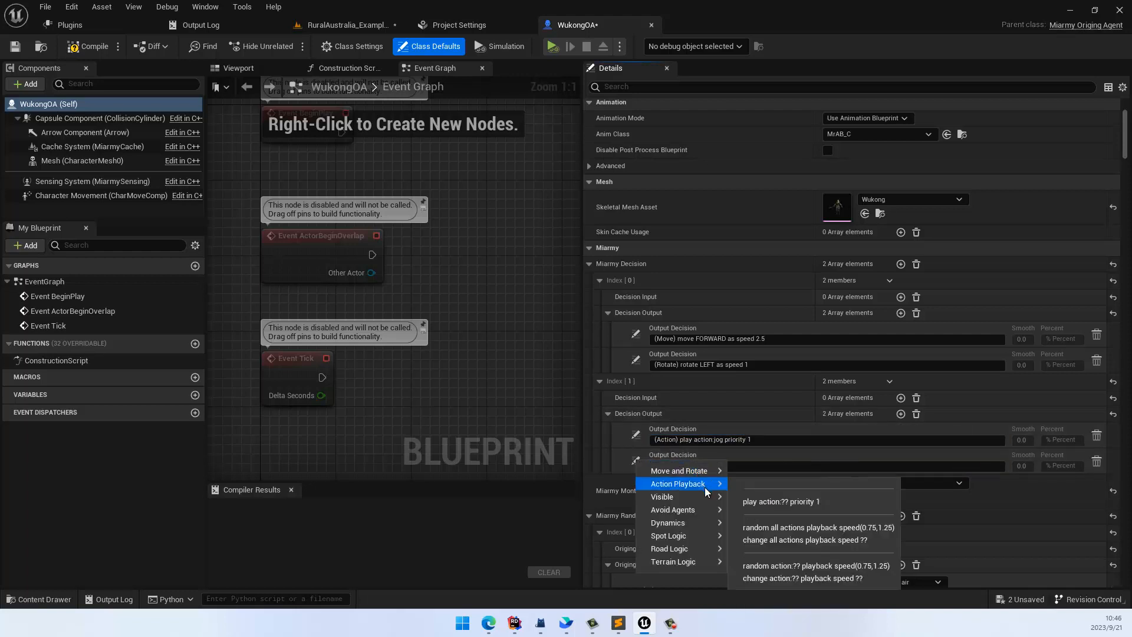
left_click(842, 534)
left_click(780, 441)
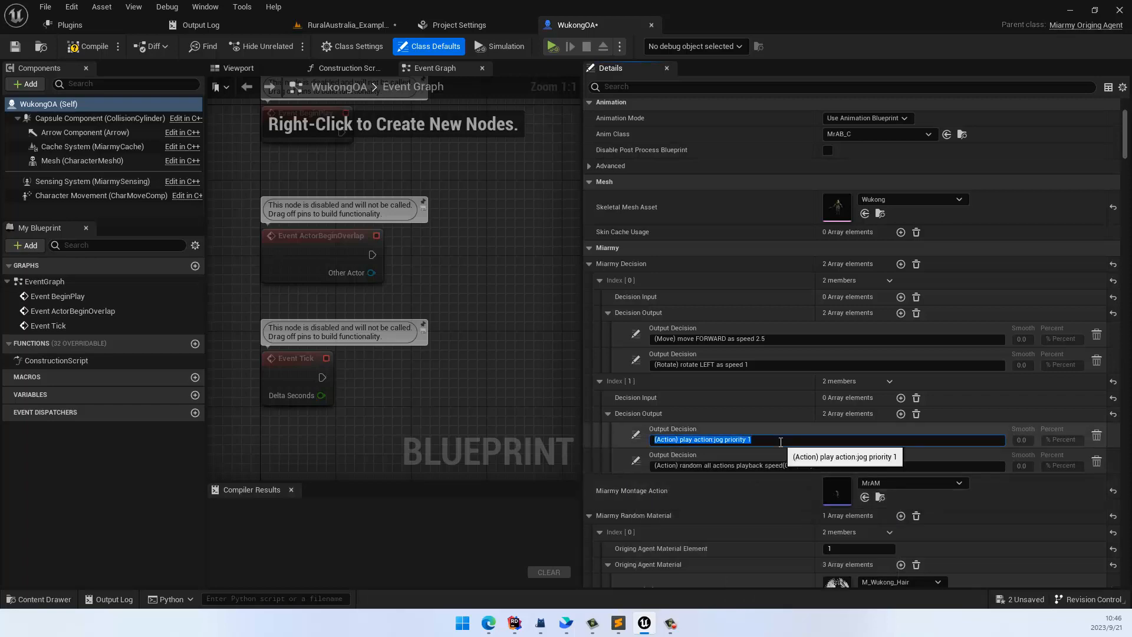
Simulate the RuralAustralia level to check the agents' randomized action playback, and stop the simulation
left_click(354, 25)
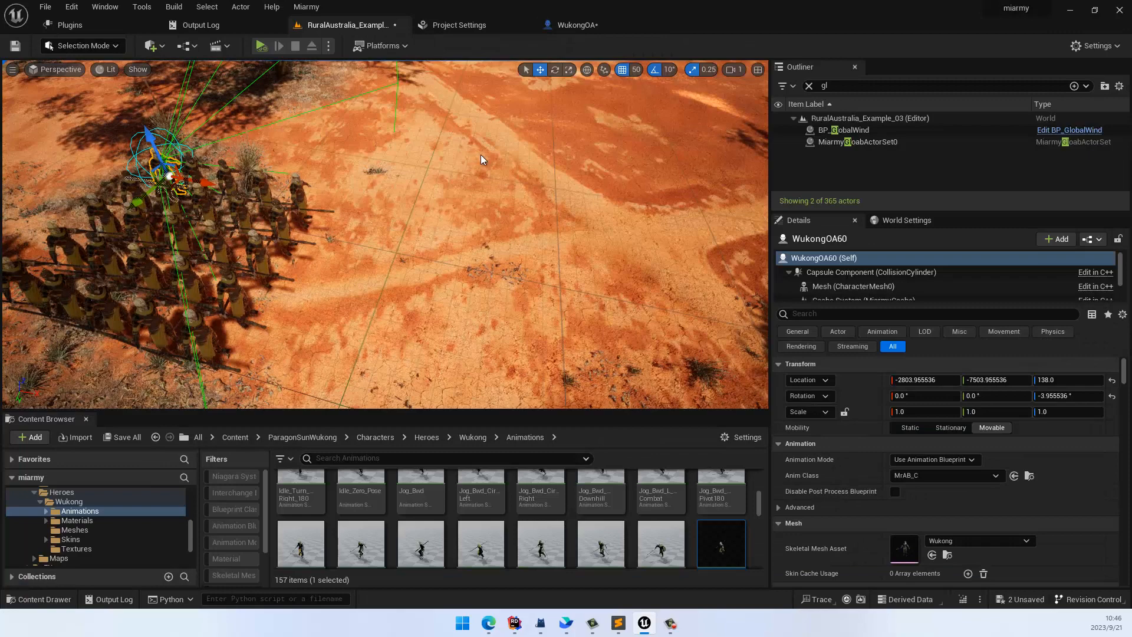
left_click(257, 47)
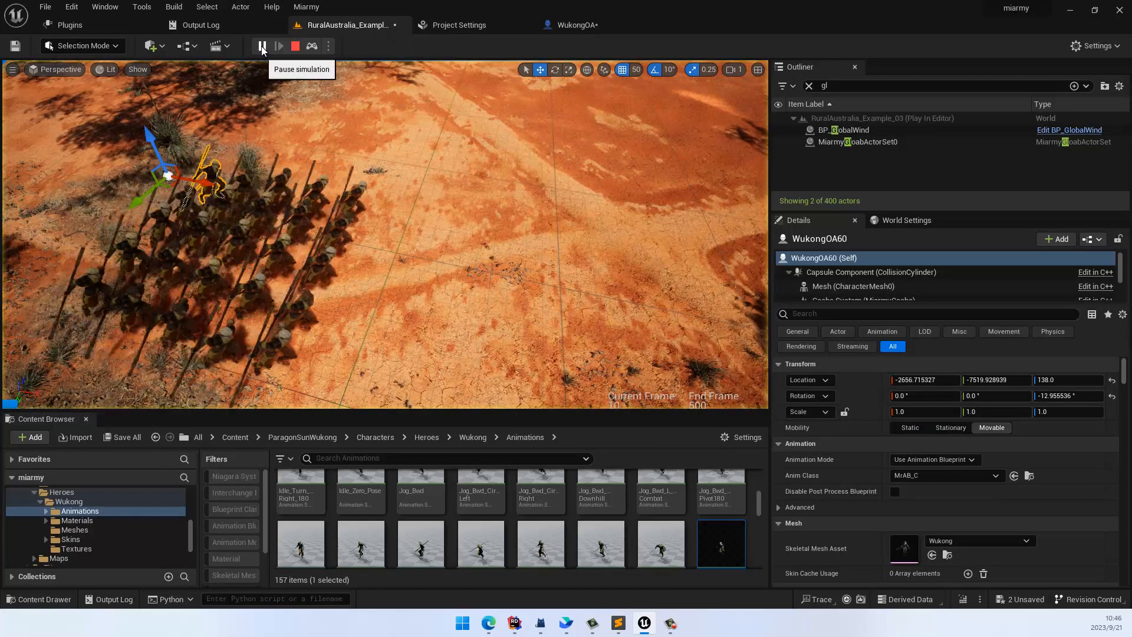
left_click(295, 48)
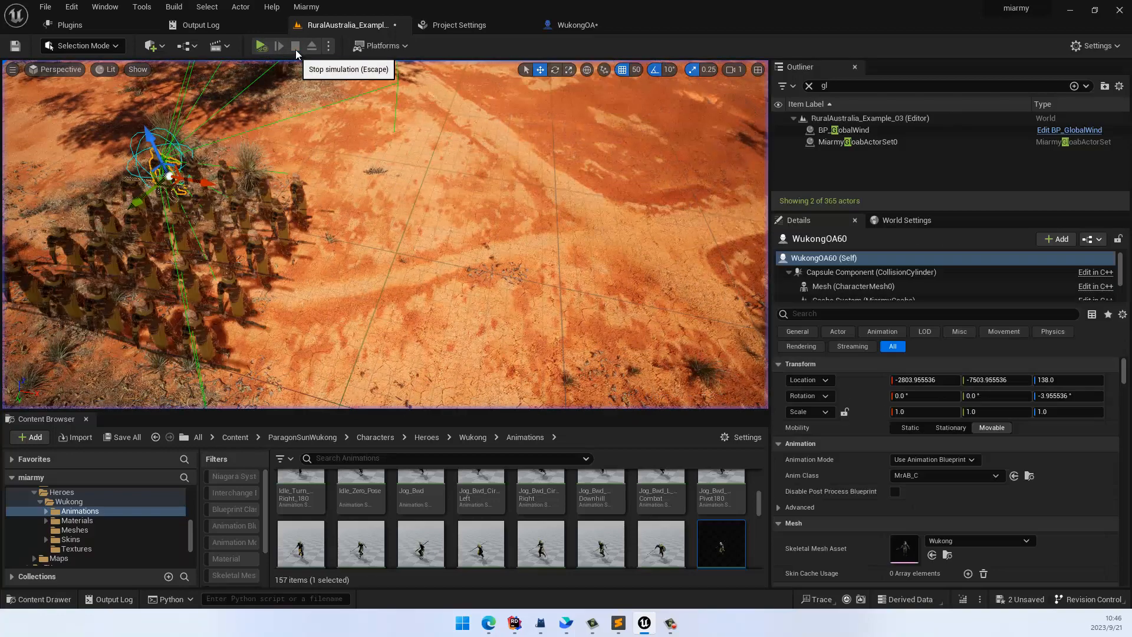
Add a third Miarmy decision to WukongOA with one output set to the terrain logic "adapt height of terrain intensity 0.5"
left_click(568, 30)
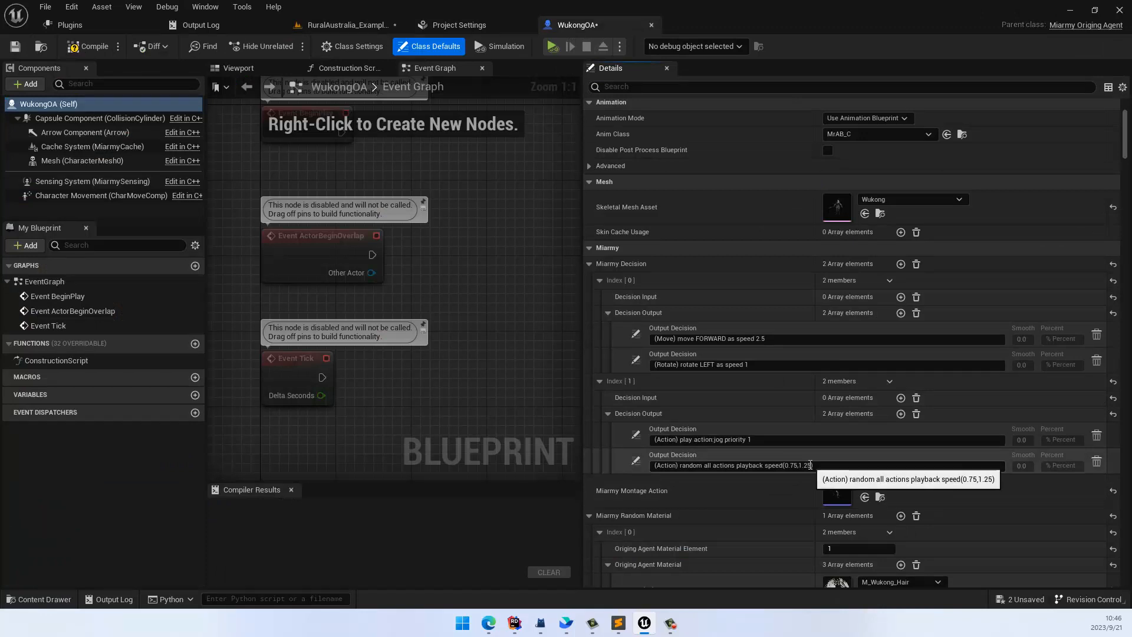
left_click(848, 466)
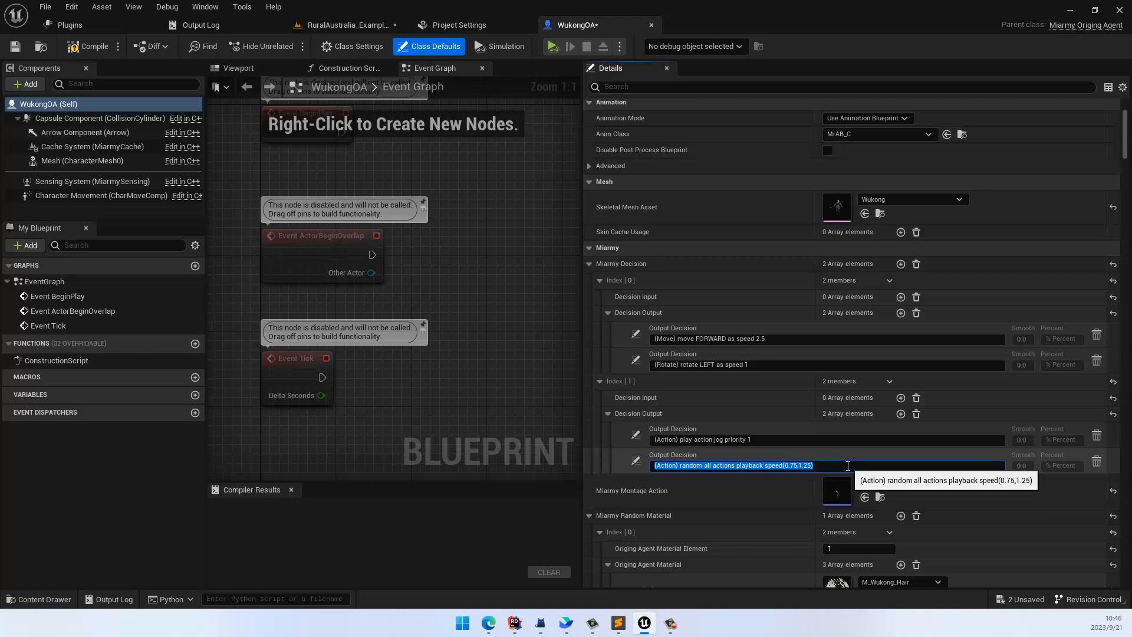
left_click(848, 466)
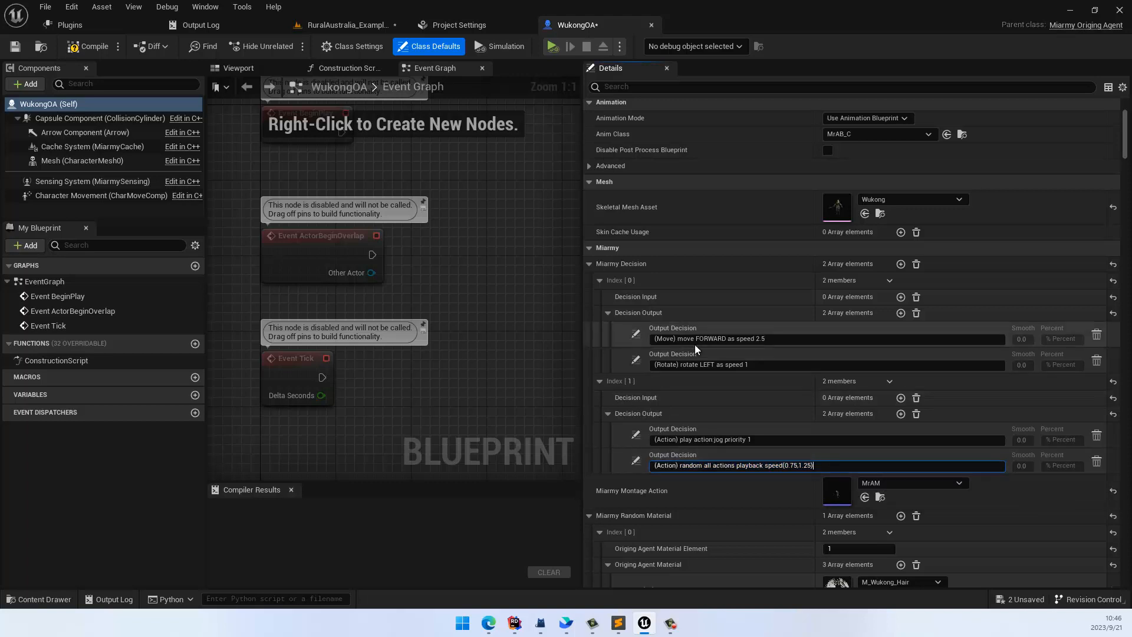
left_click(902, 264)
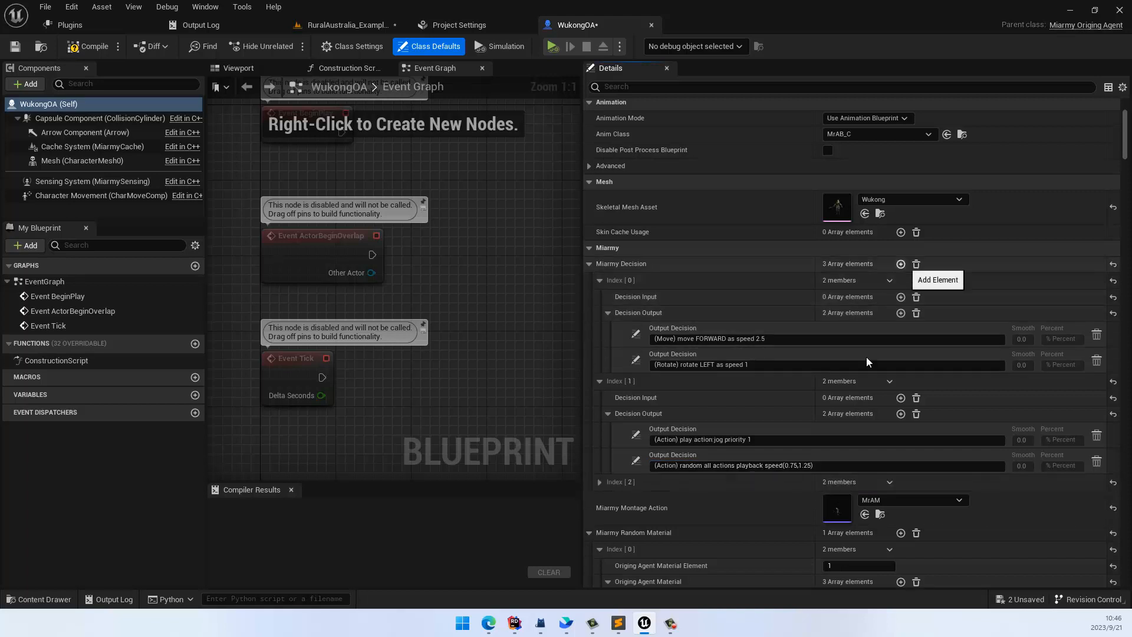
left_click(600, 483)
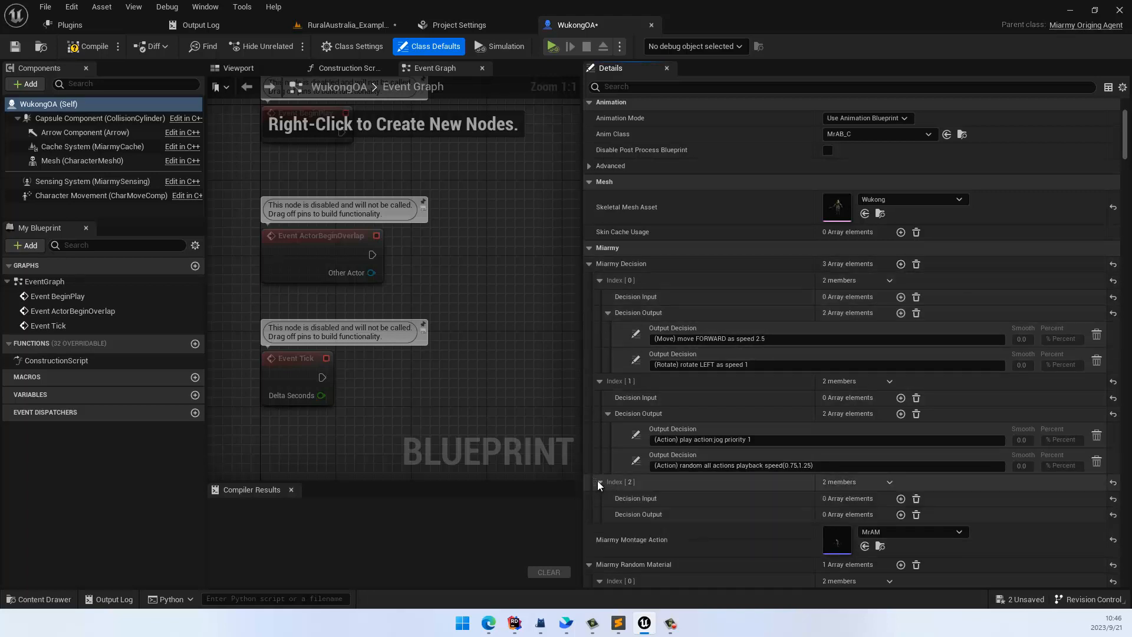
scroll(677, 498, "down", 2)
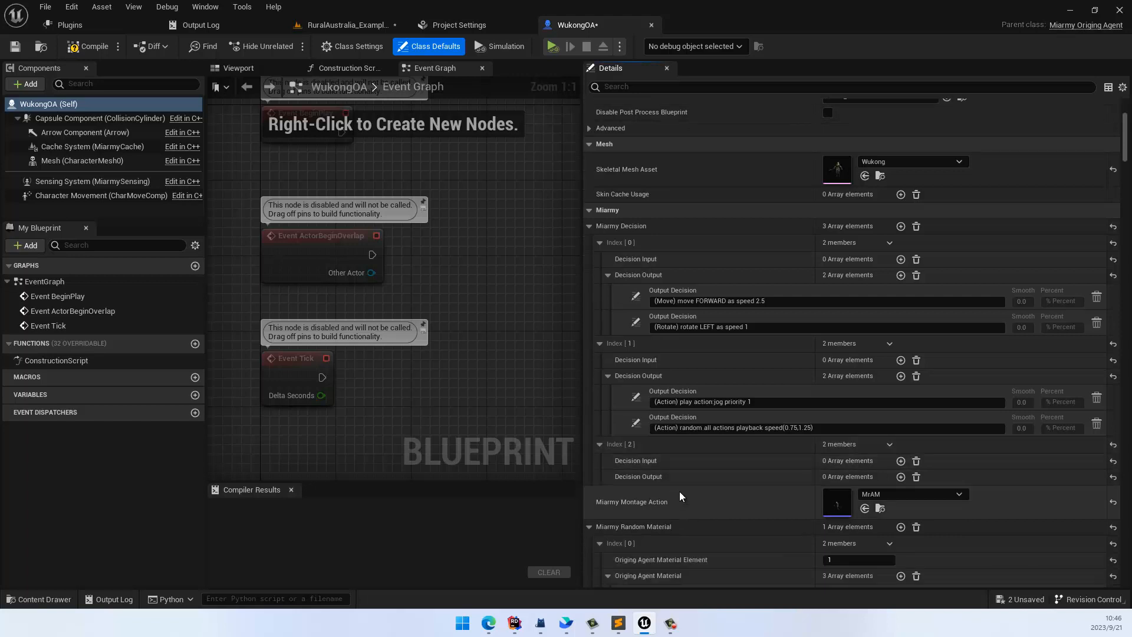
left_click(901, 477)
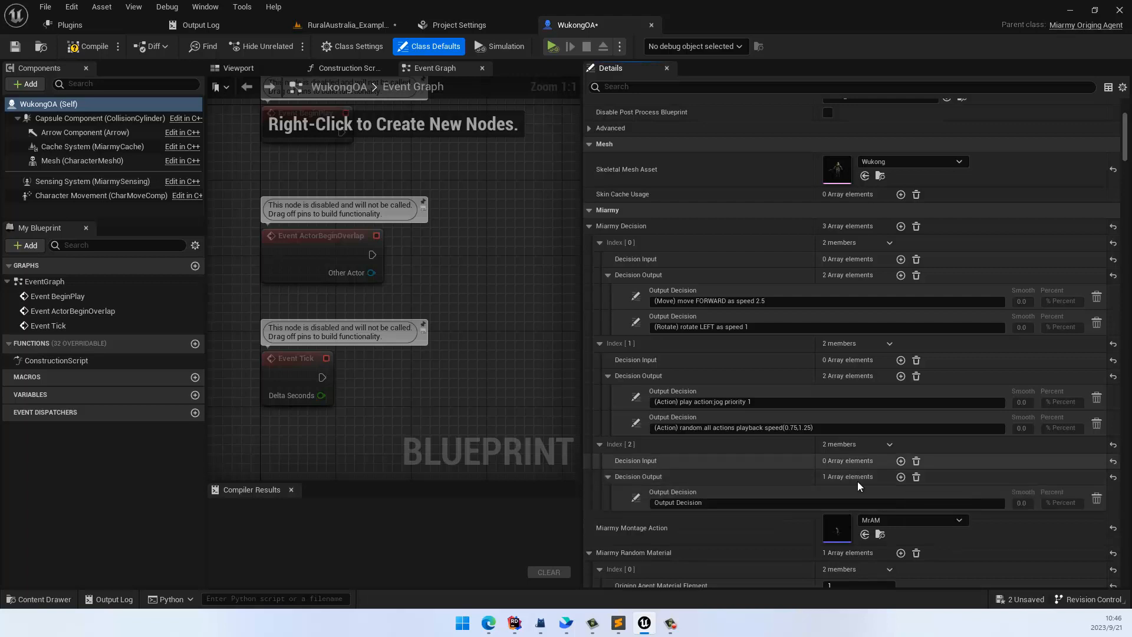
left_click(636, 498)
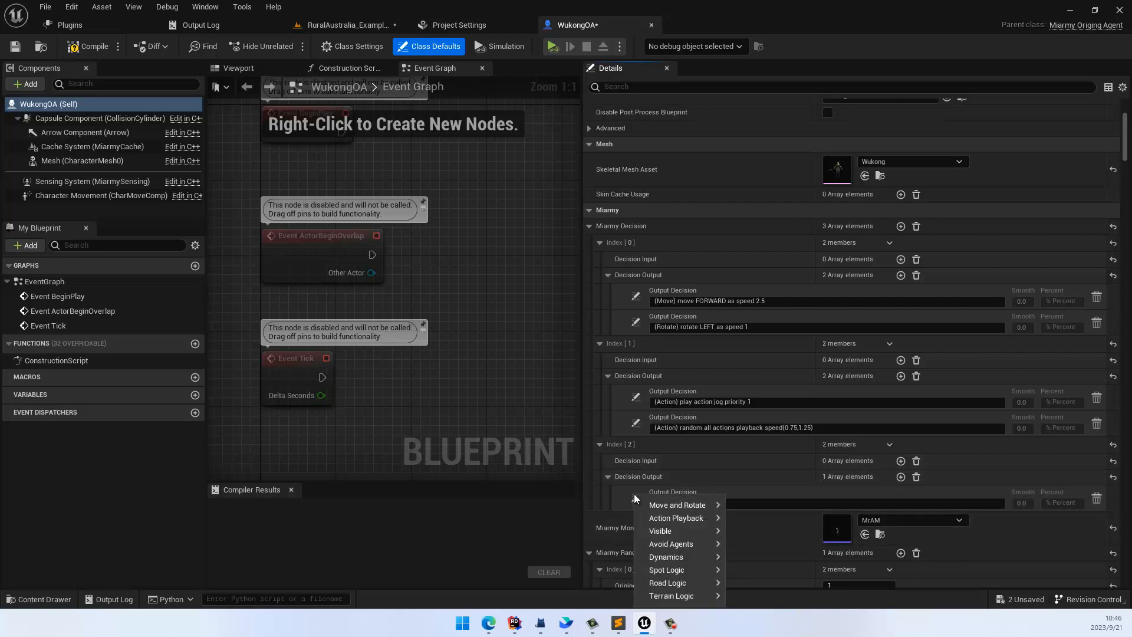
mouse_move(708, 595)
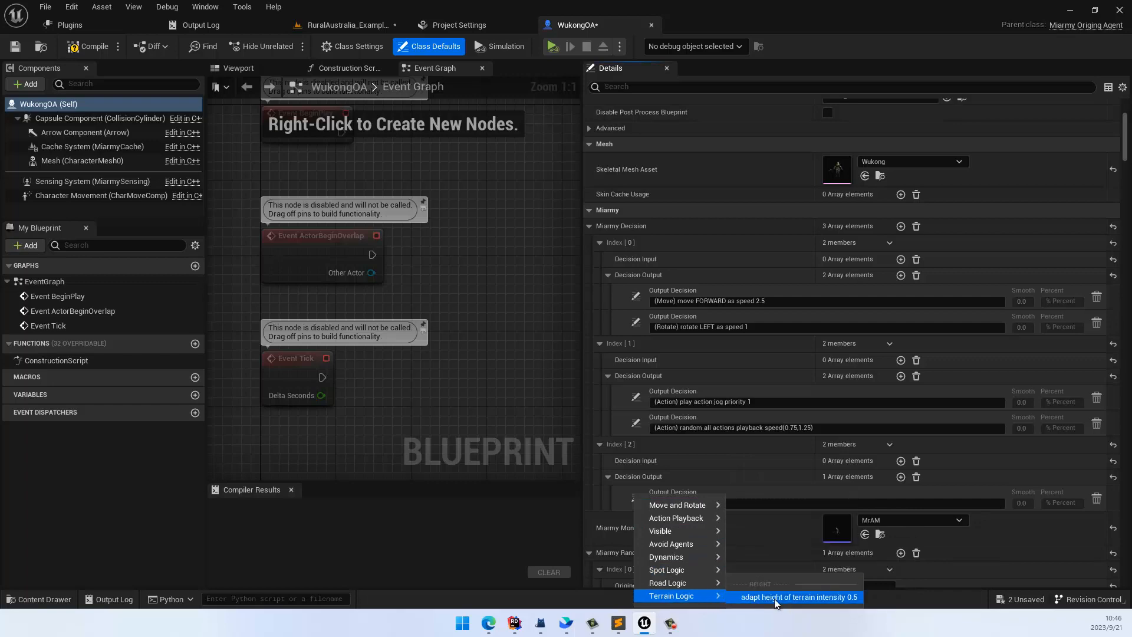
left_click(742, 598)
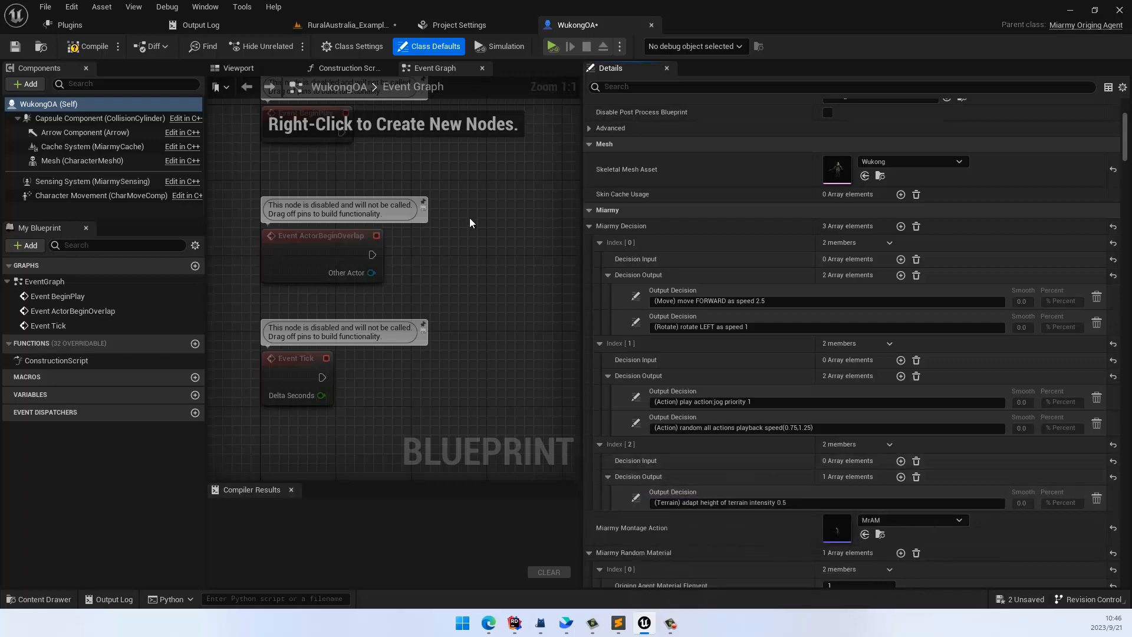
Simulate the level, pause partway through, and examine up close how the agents' feet meet the terrain
left_click(334, 24)
left_click(262, 47)
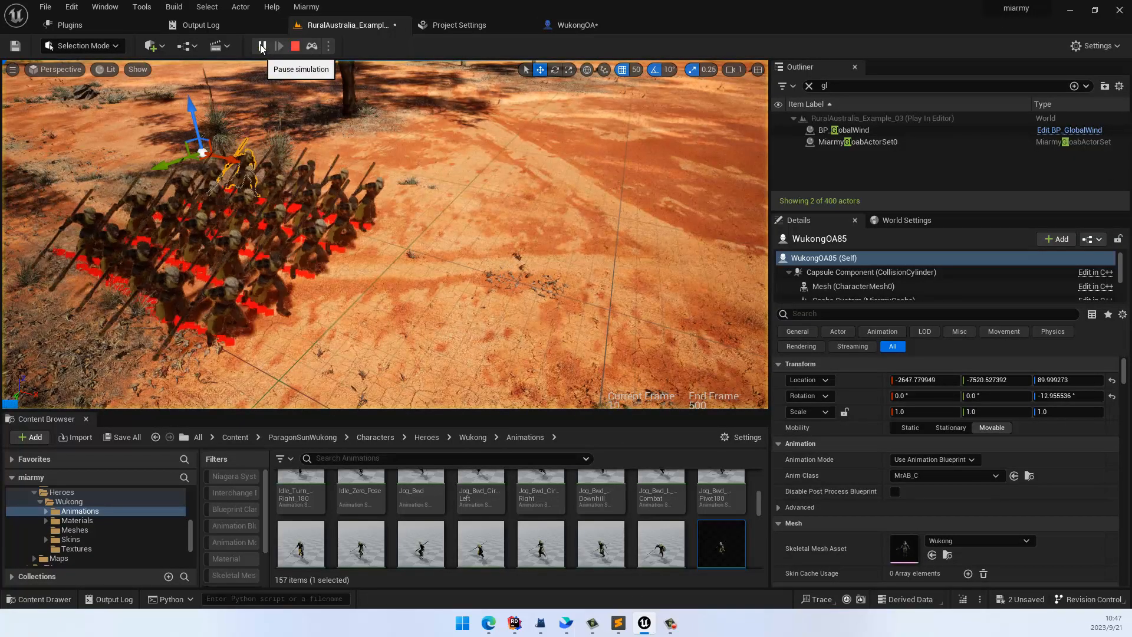
left_click(262, 47)
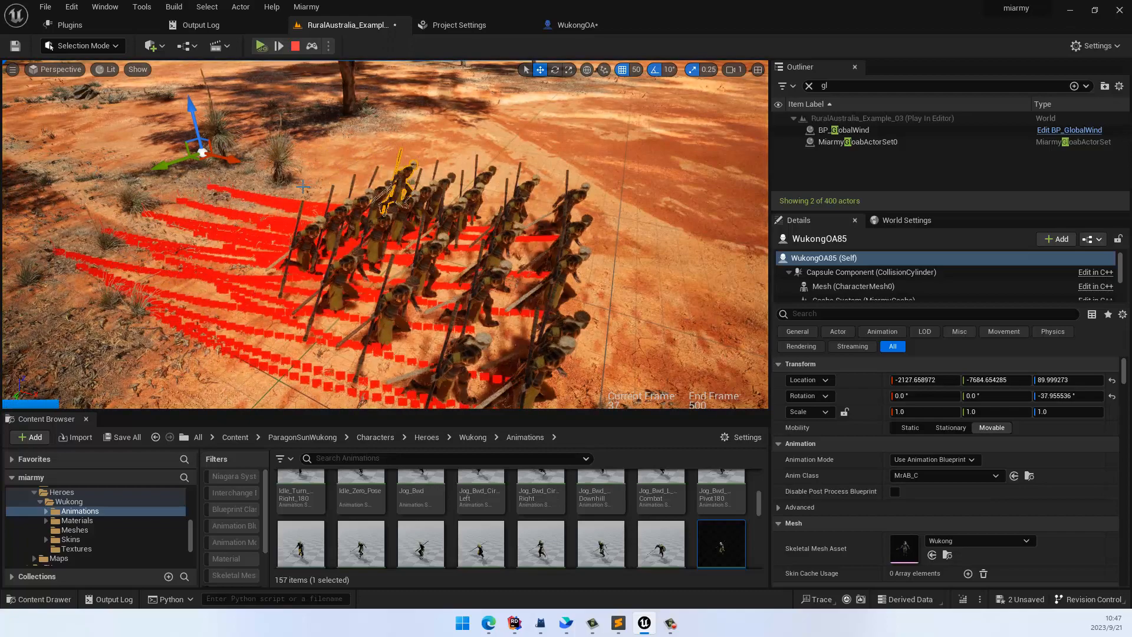
scroll(302, 186, "up", 15)
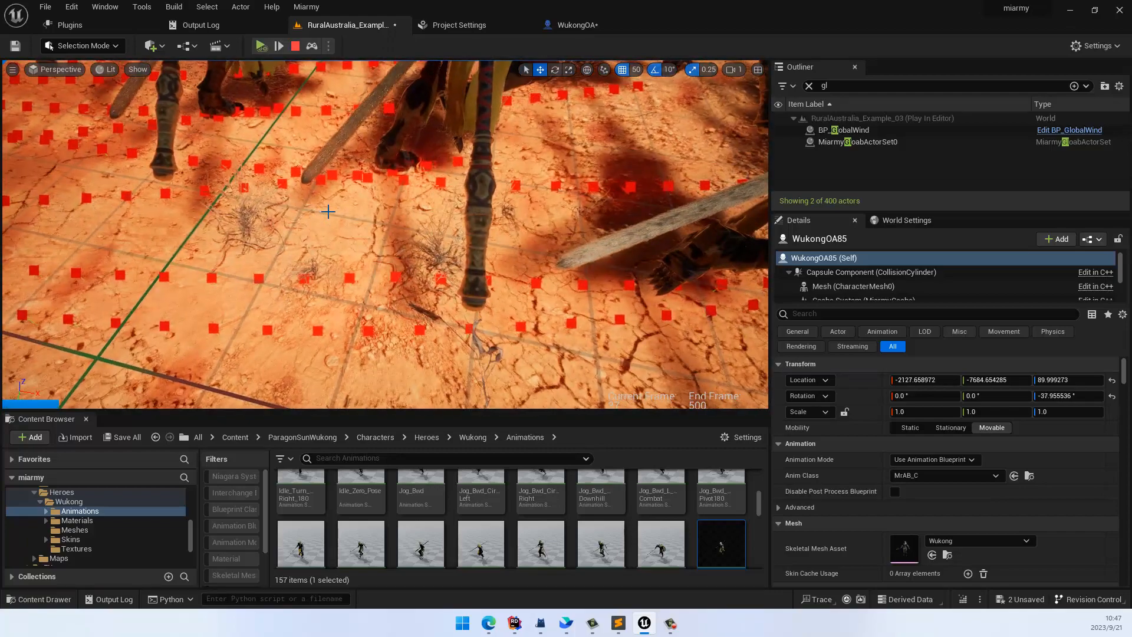
scroll(337, 194, "up", 15)
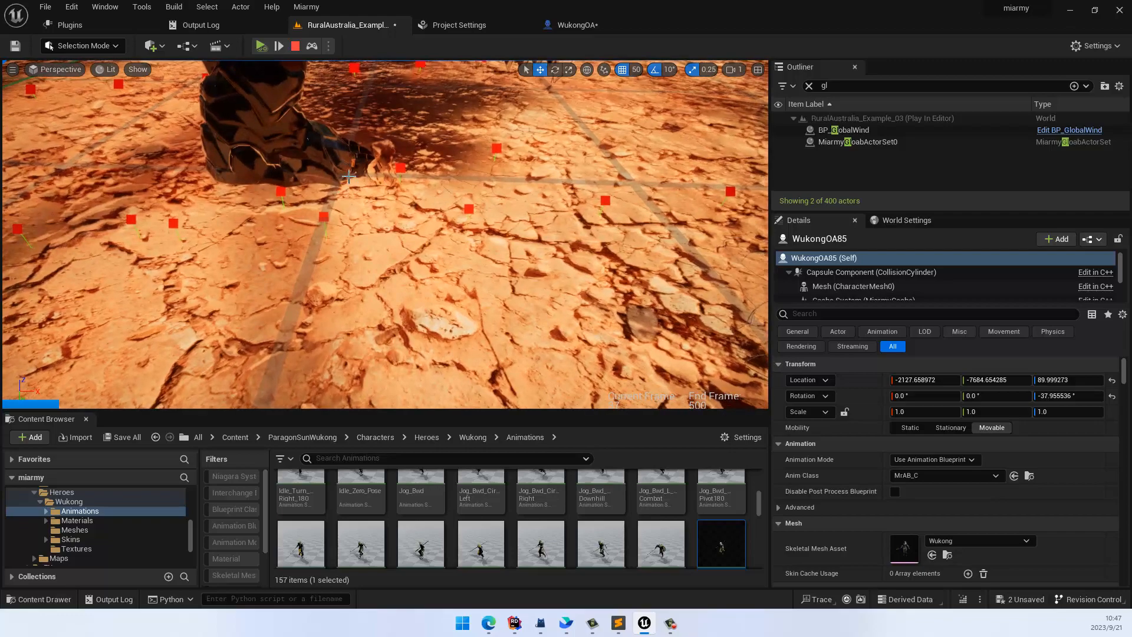
scroll(295, 162, "down", 10)
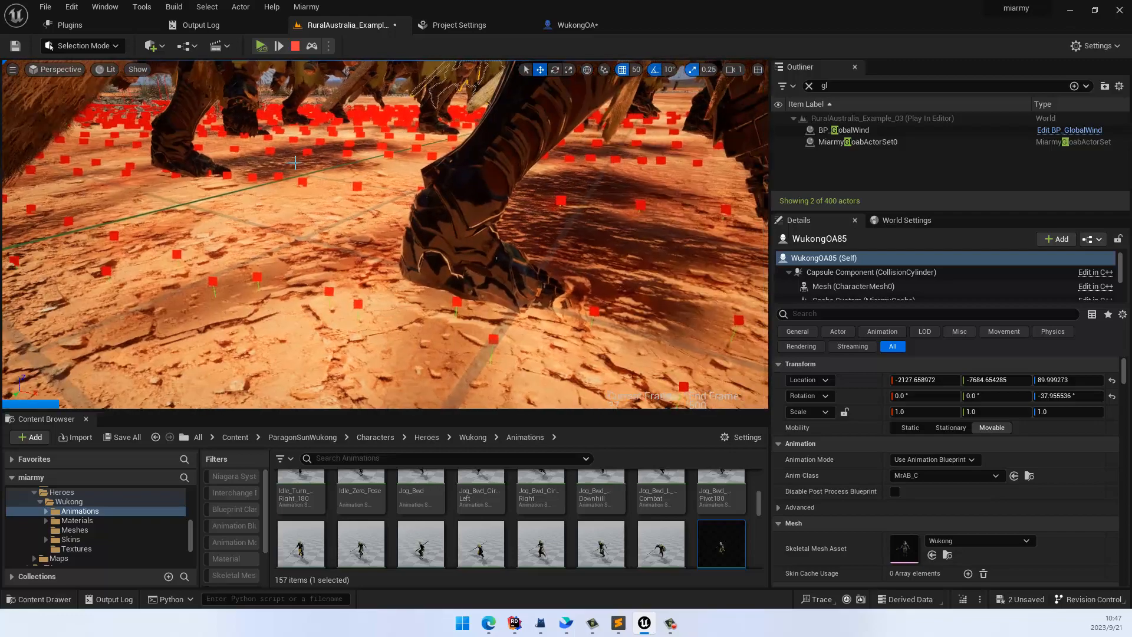
scroll(295, 162, "down", 15)
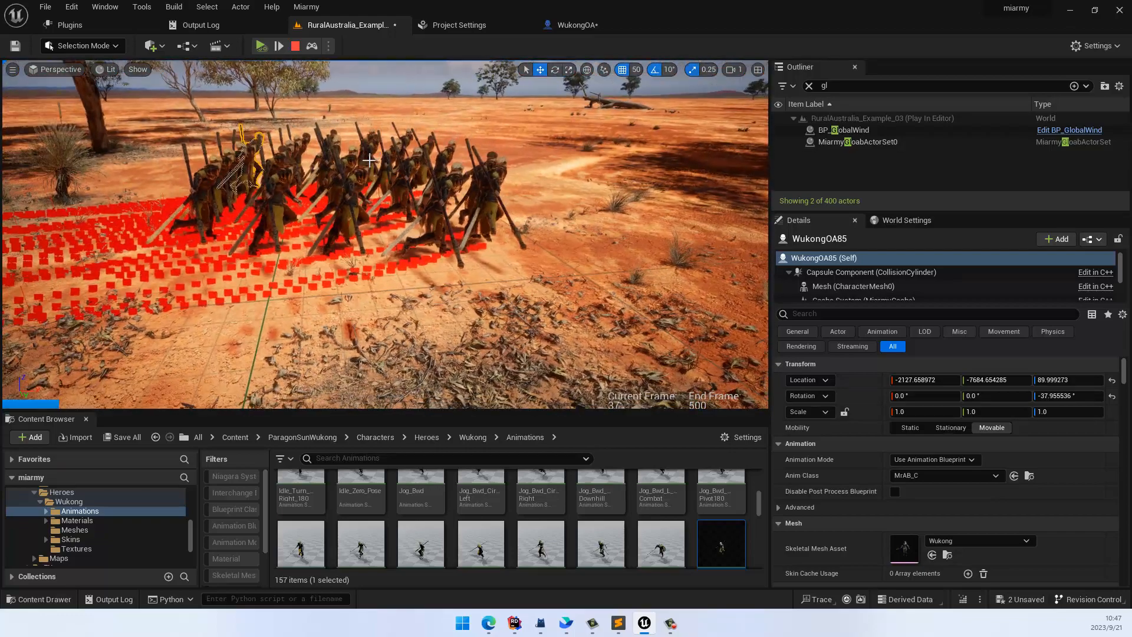
scroll(370, 159, "down", 3)
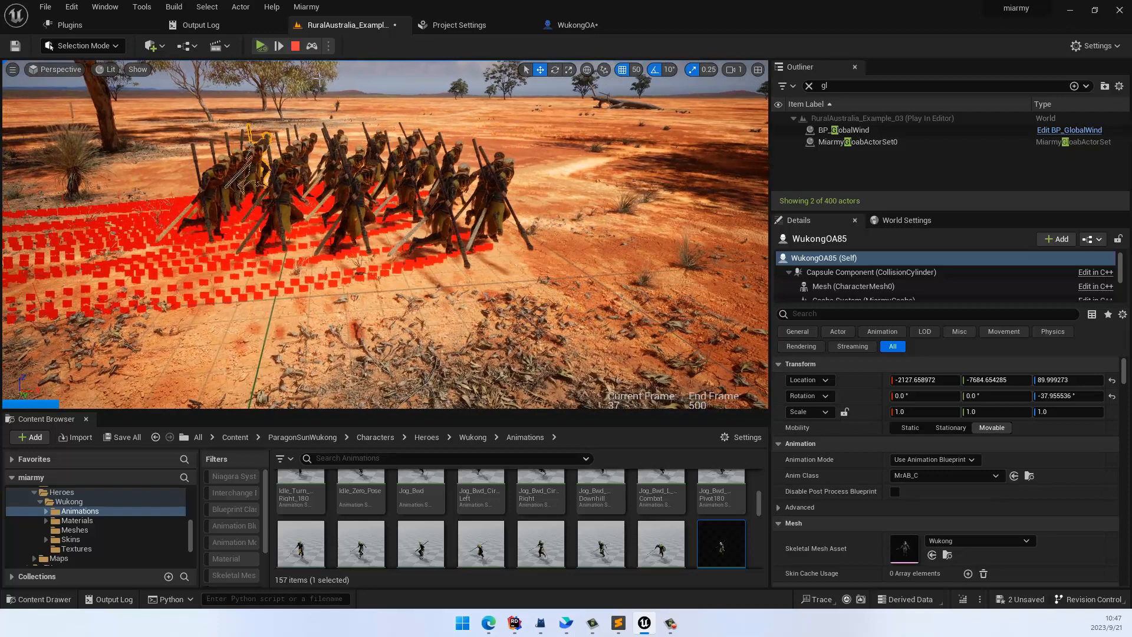
Stop the simulation and delete the terrain height output from WukongOA's third decision
left_click(295, 45)
right_click_drag(226, 175, 166, 167)
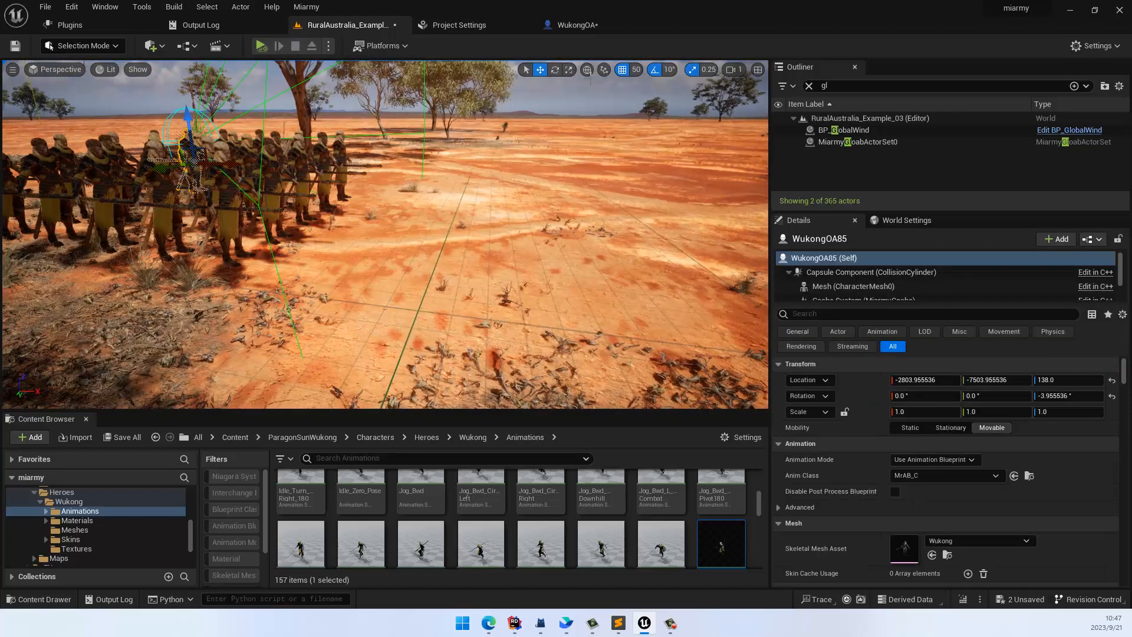
left_click(597, 28)
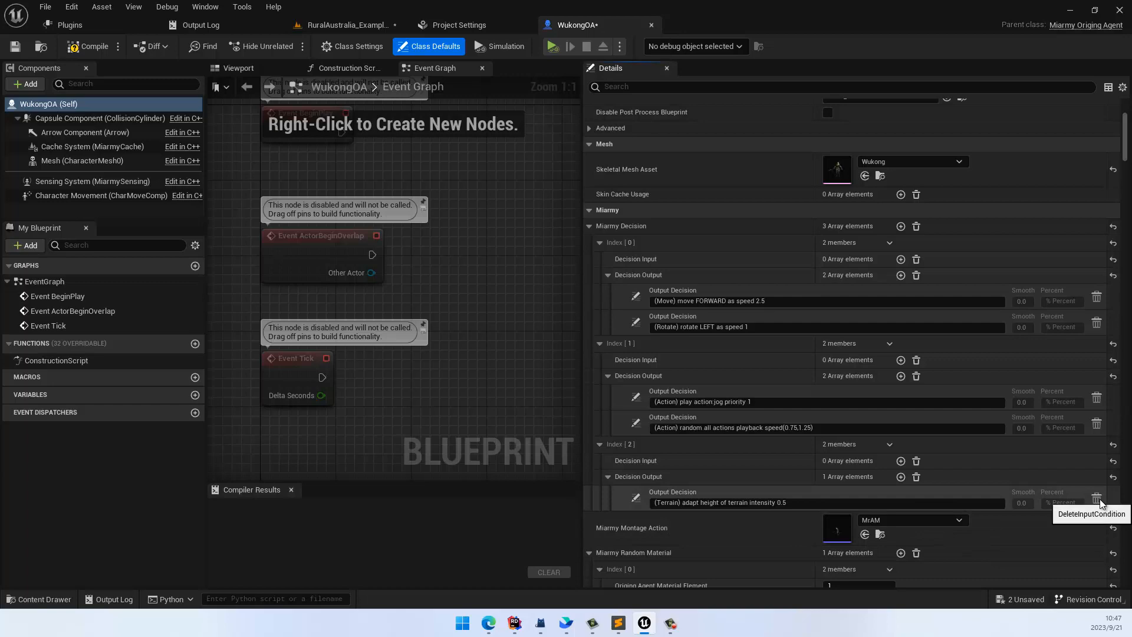
left_click(1099, 498)
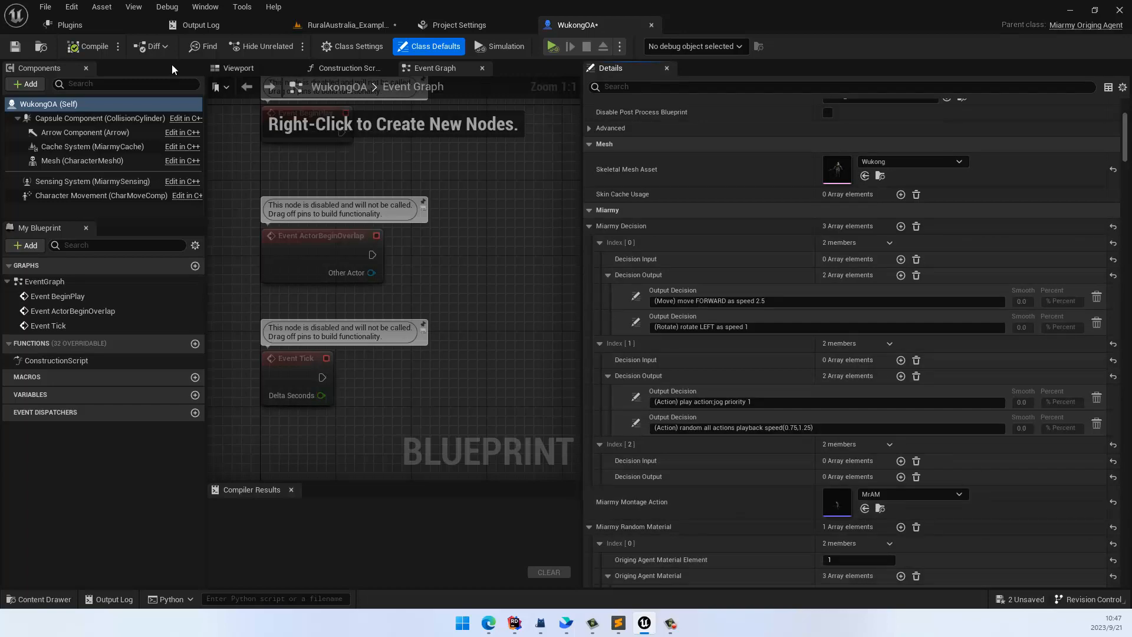
Delete all placed agents from the RuralAustralia level and enable Miarmy Self Gravity on MiarmyGloabActorSet0
left_click(293, 29)
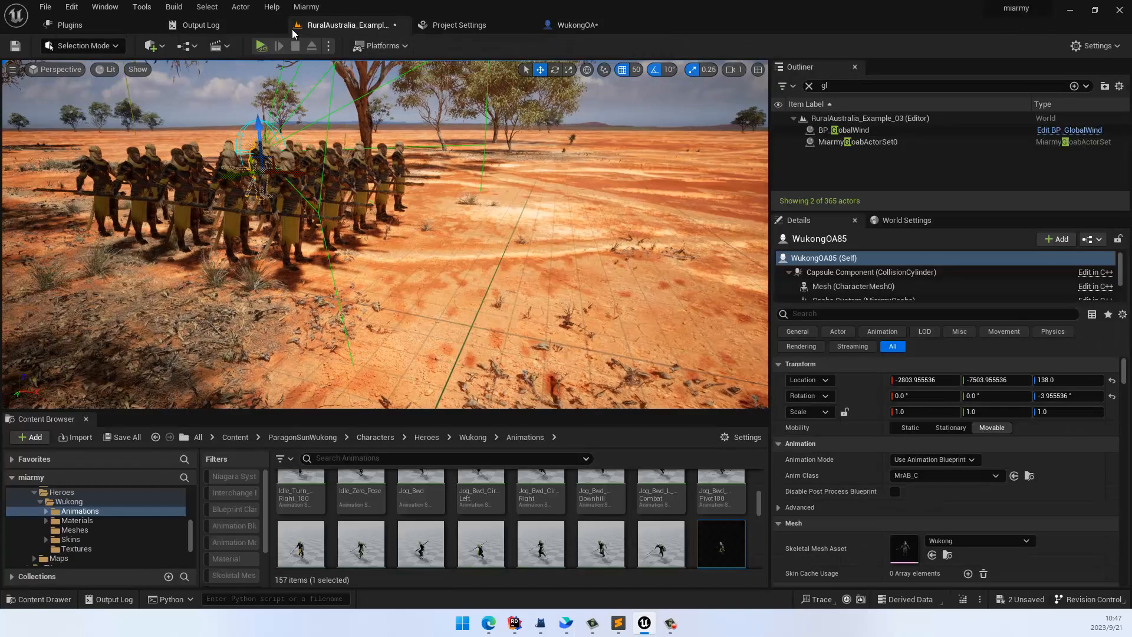
left_click(308, 7)
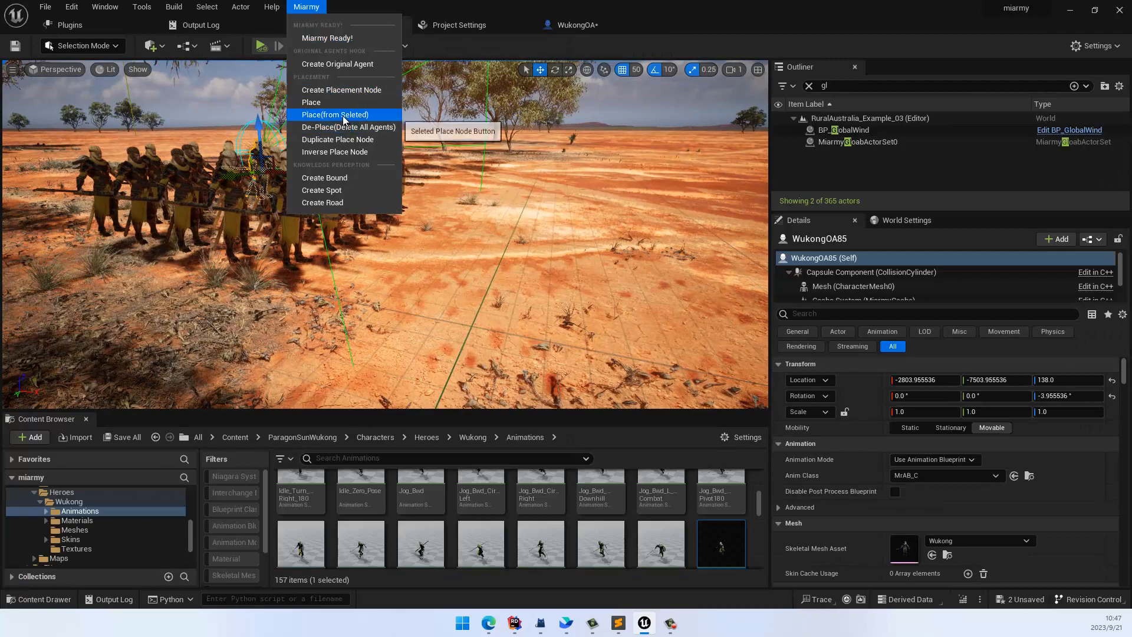
left_click(324, 116)
left_click(664, 334)
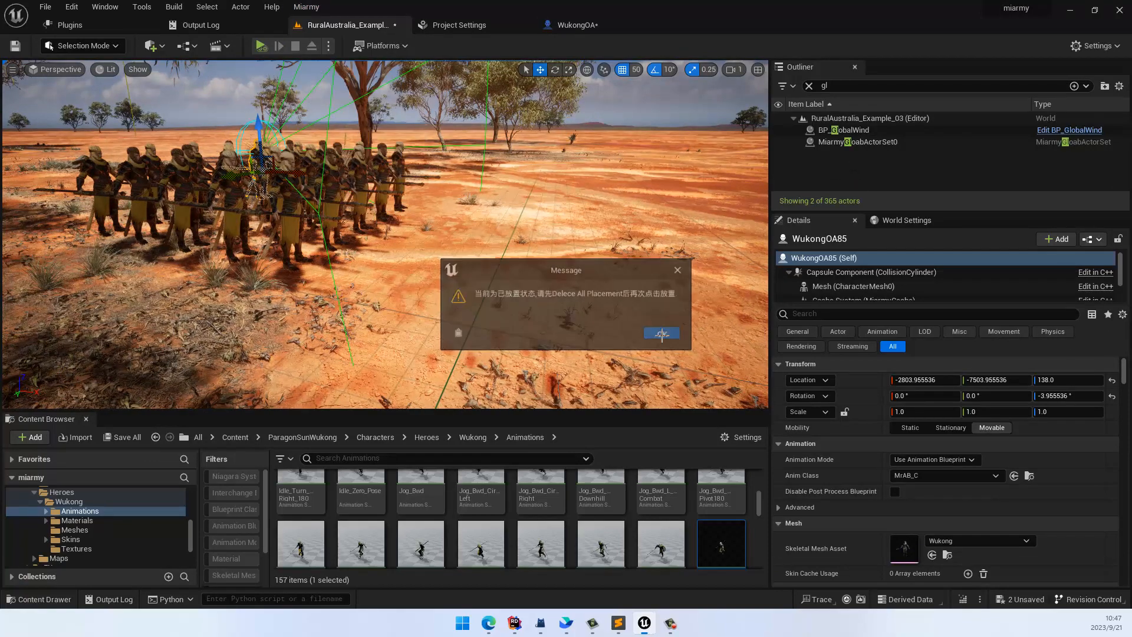
left_click(307, 7)
left_click(341, 127)
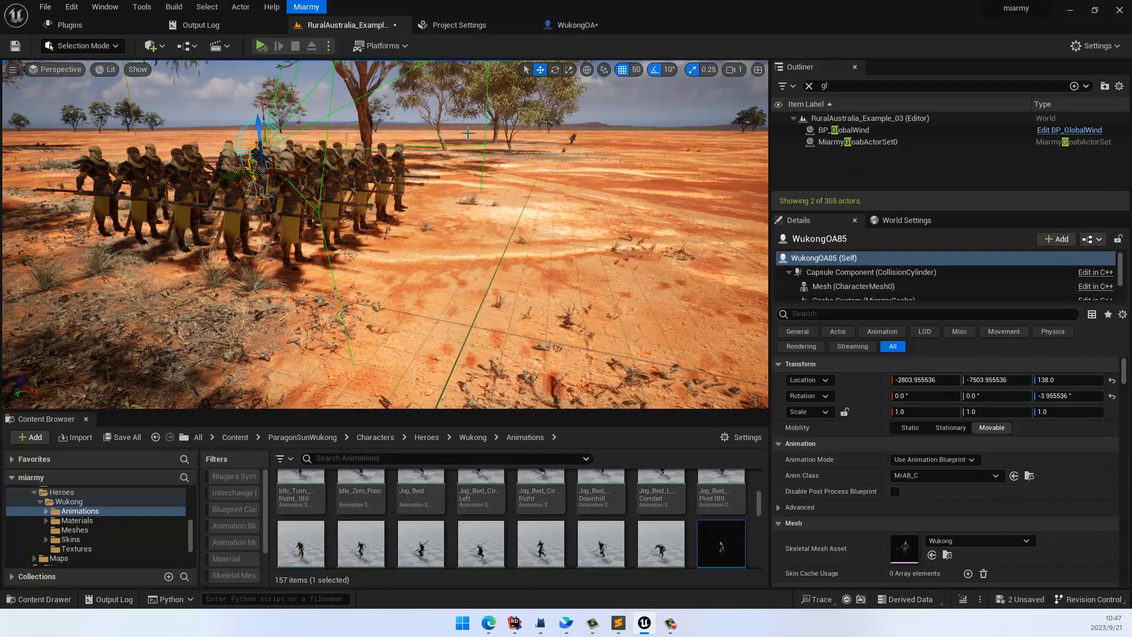
left_click(883, 142)
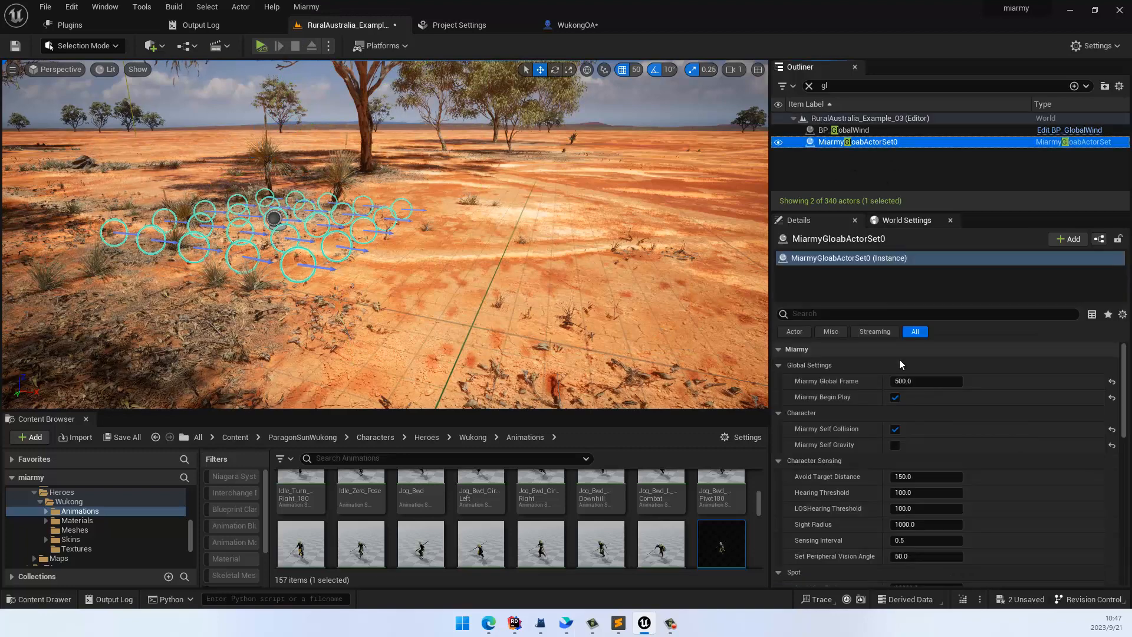
left_click(894, 445)
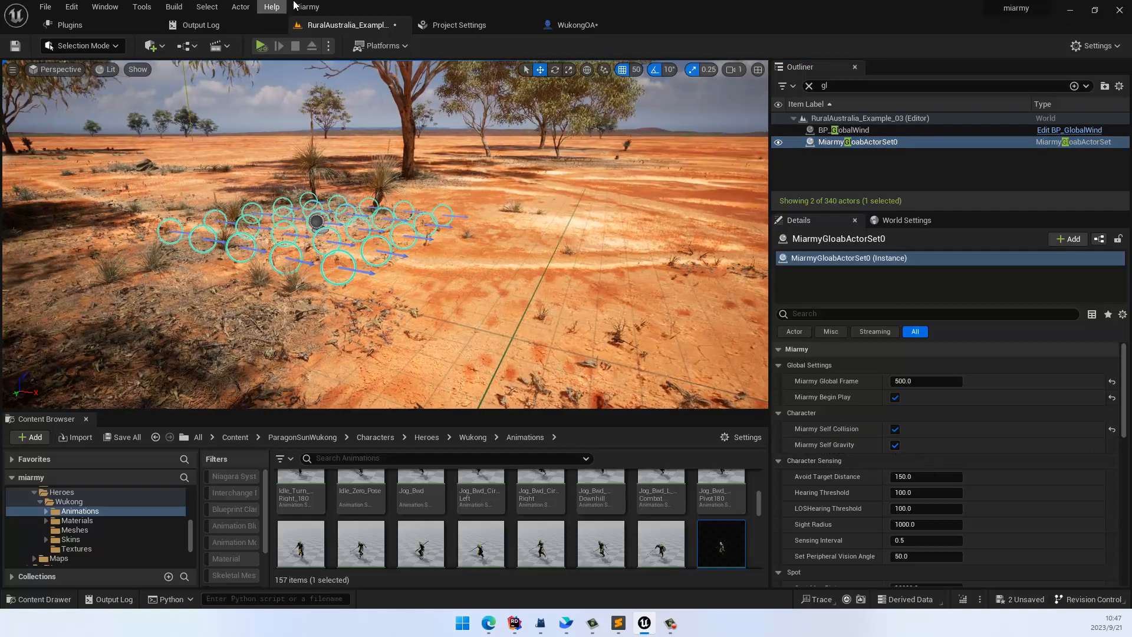
Place the WukongOA agents again from the selected MiarmyPlacement node in the level
left_click(305, 7)
left_click(341, 116)
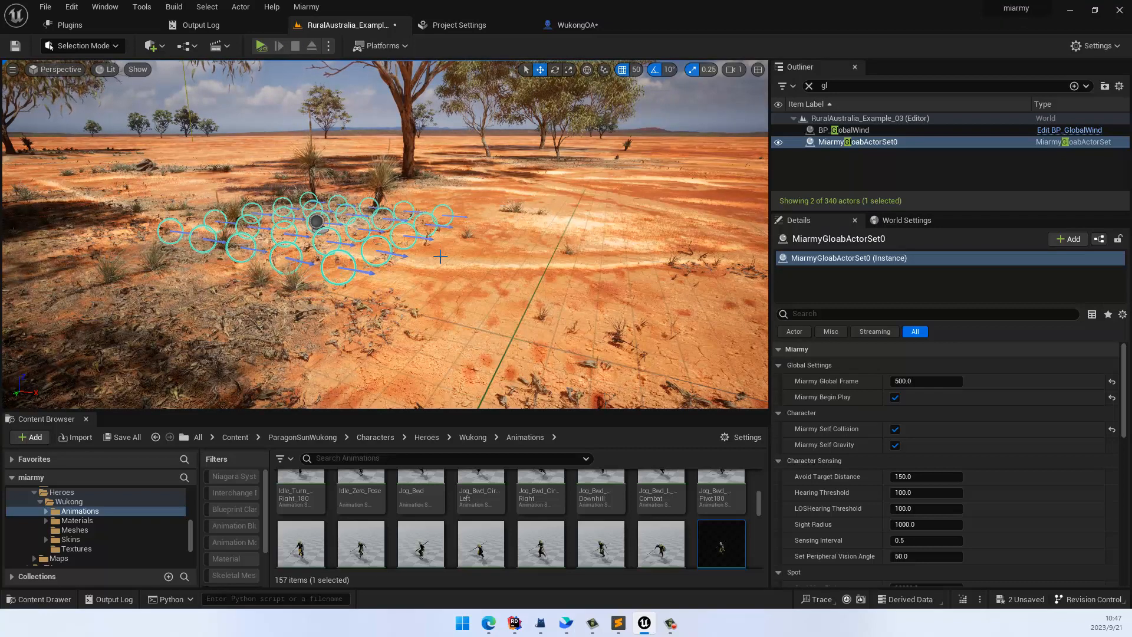
right_click_drag(414, 241, 405, 242)
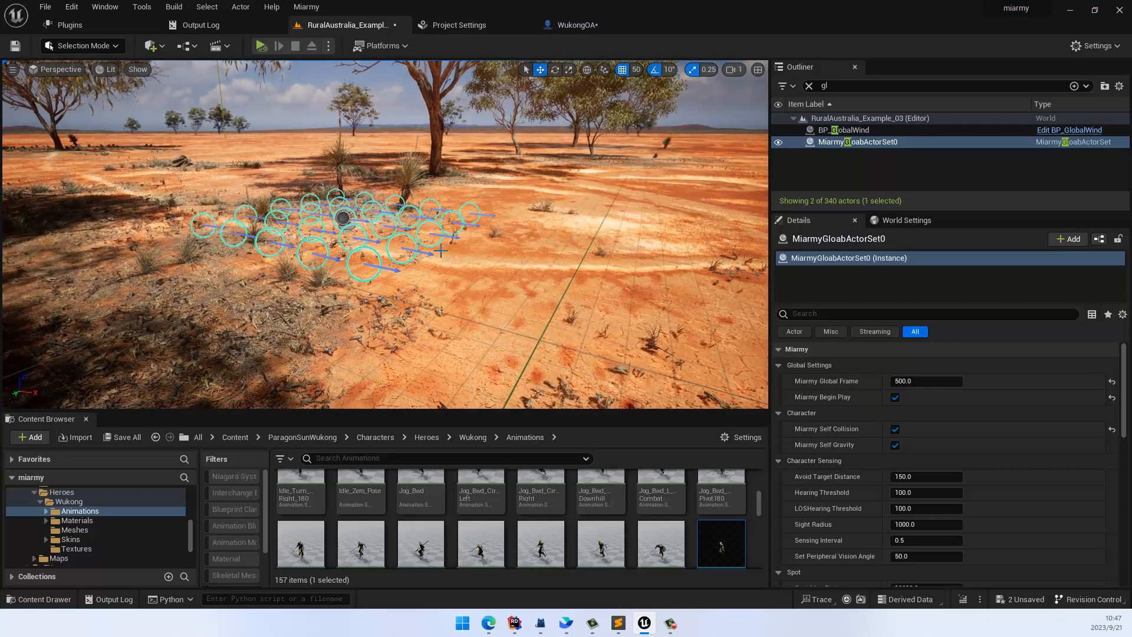
left_click(411, 238)
left_click(306, 6)
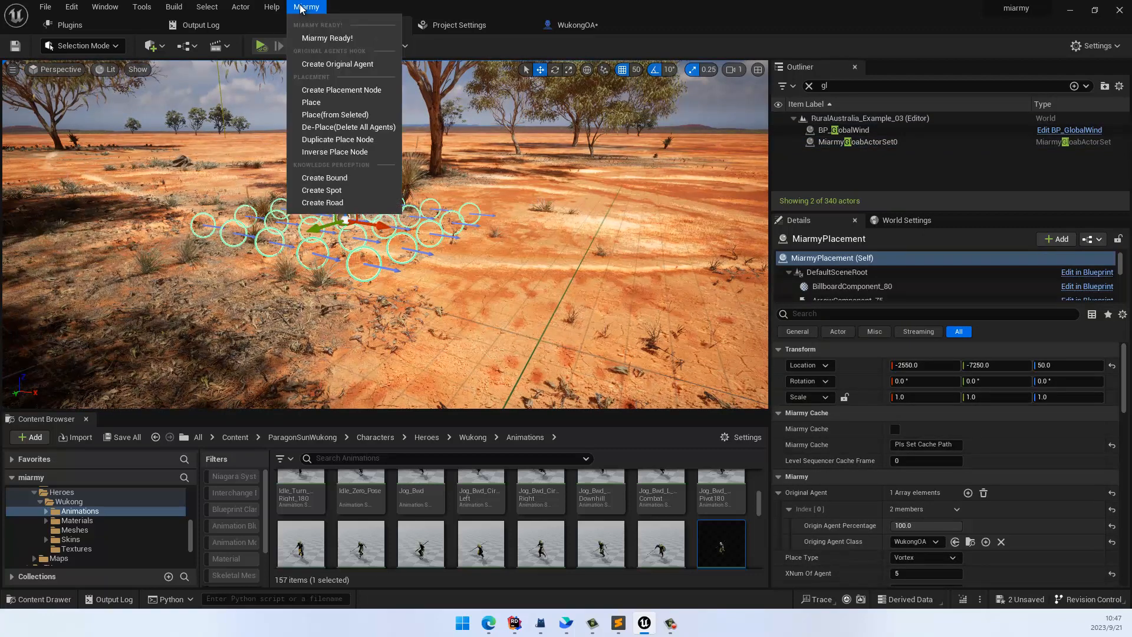
left_click(334, 127)
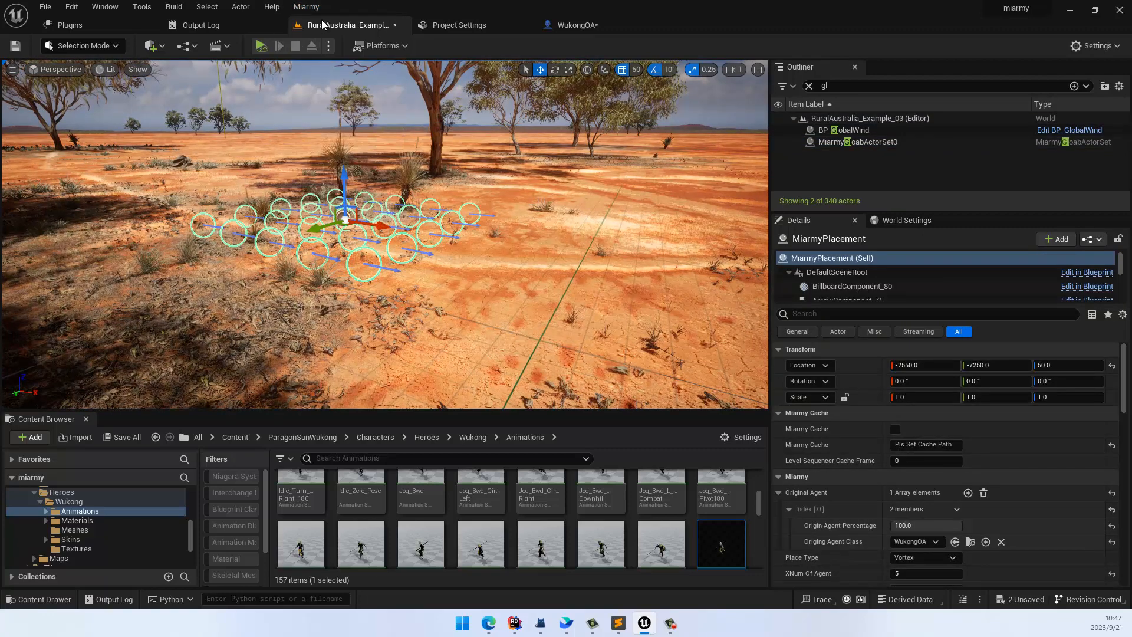
left_click(306, 7)
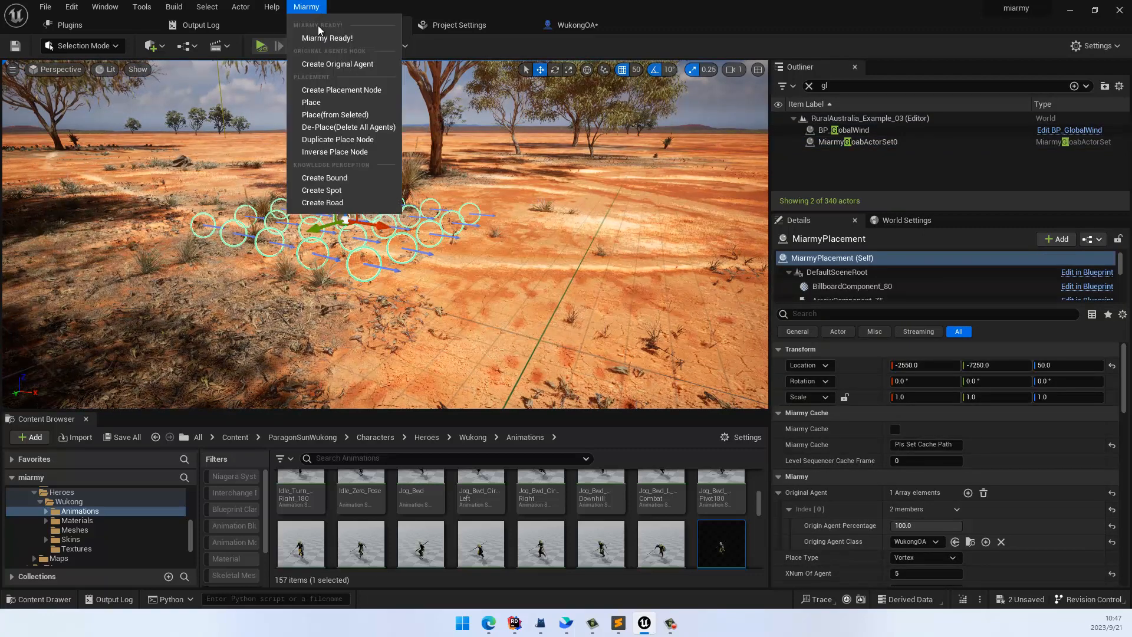
left_click(342, 114)
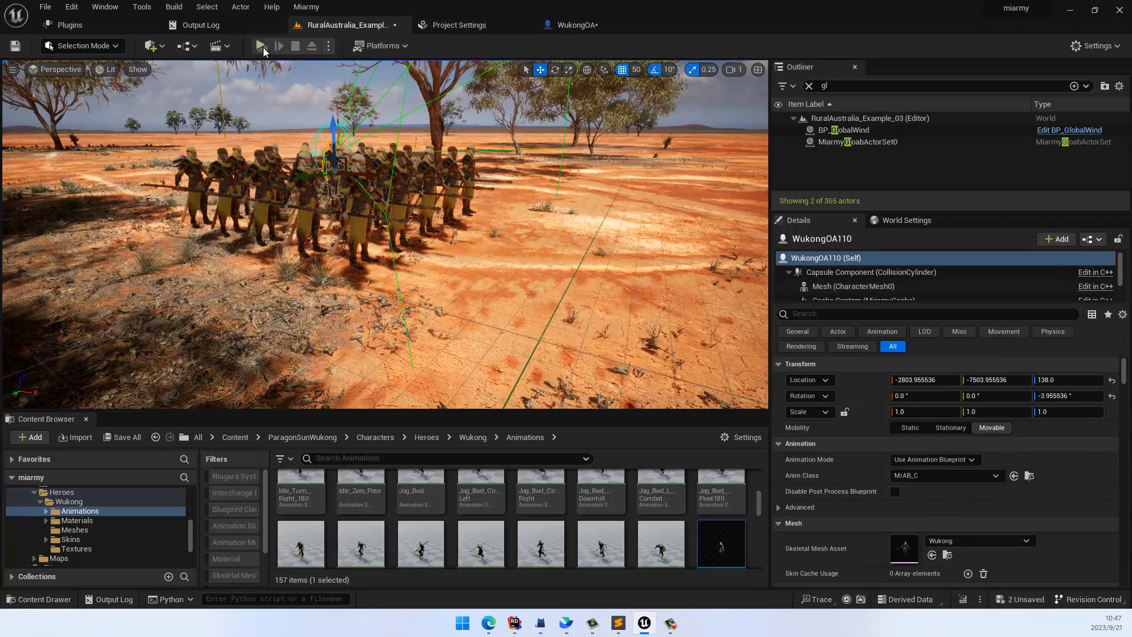
Simulate the level, pause it to examine the agents' ground contact with self gravity enabled, and stop the simulation
left_click(263, 48)
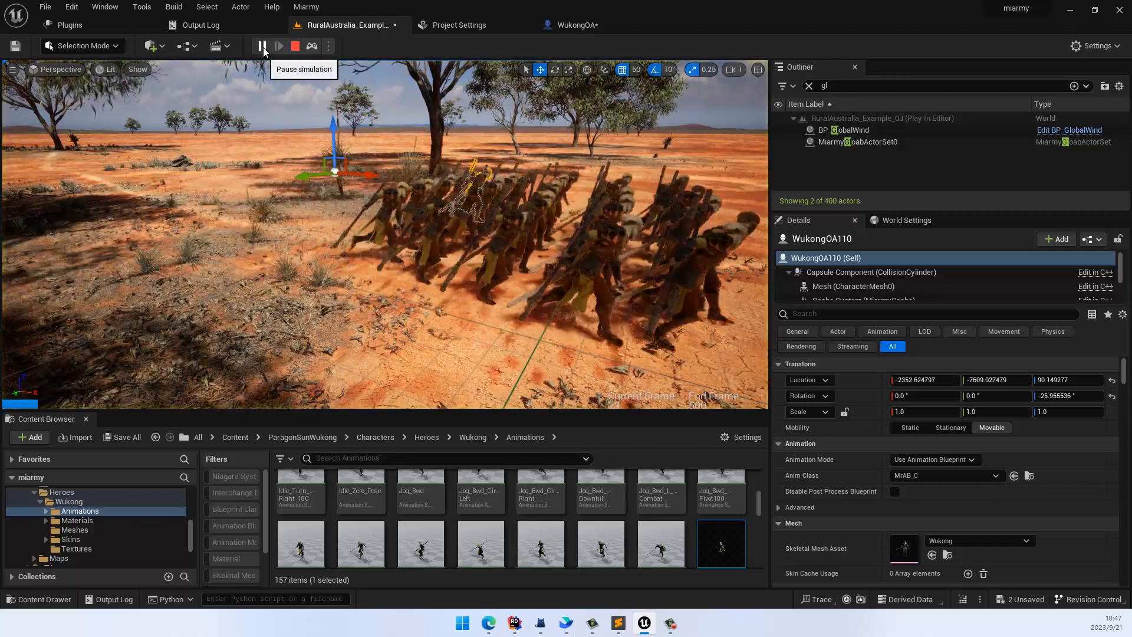
right_click_drag(448, 202, 488, 207)
scroll(488, 207, "up", 7)
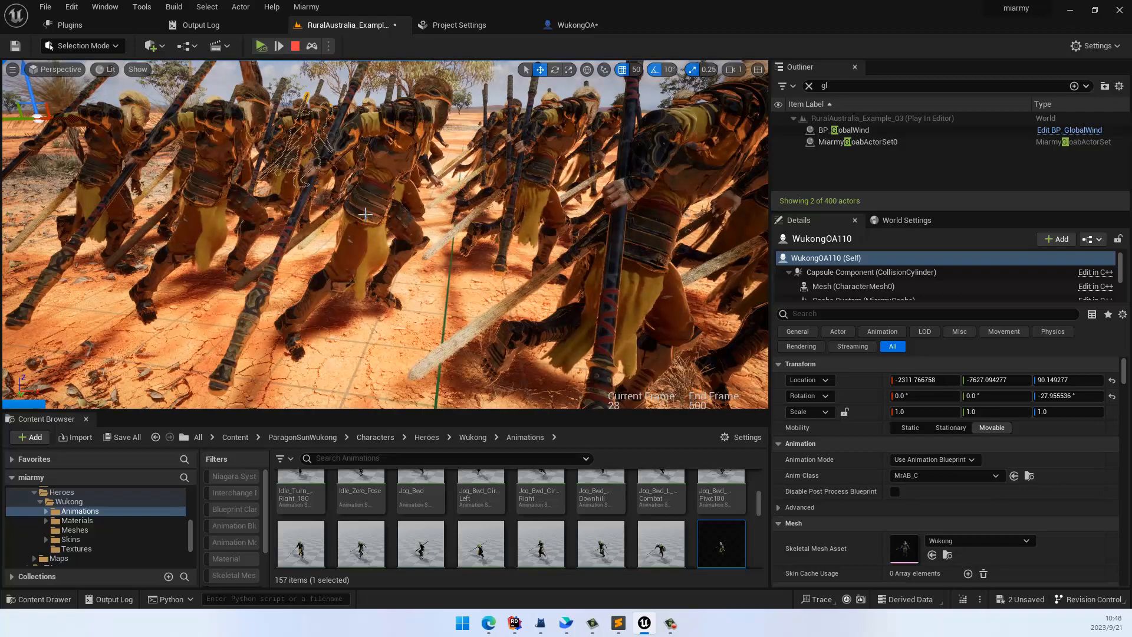
scroll(416, 227, "down", 6)
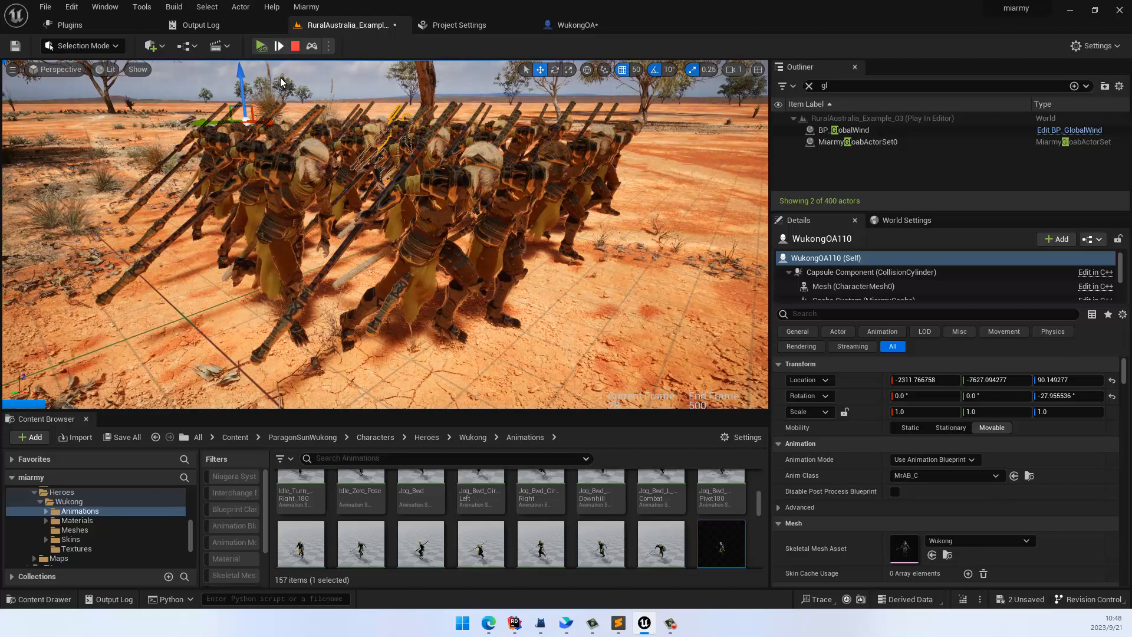
left_click(297, 47)
left_click(566, 27)
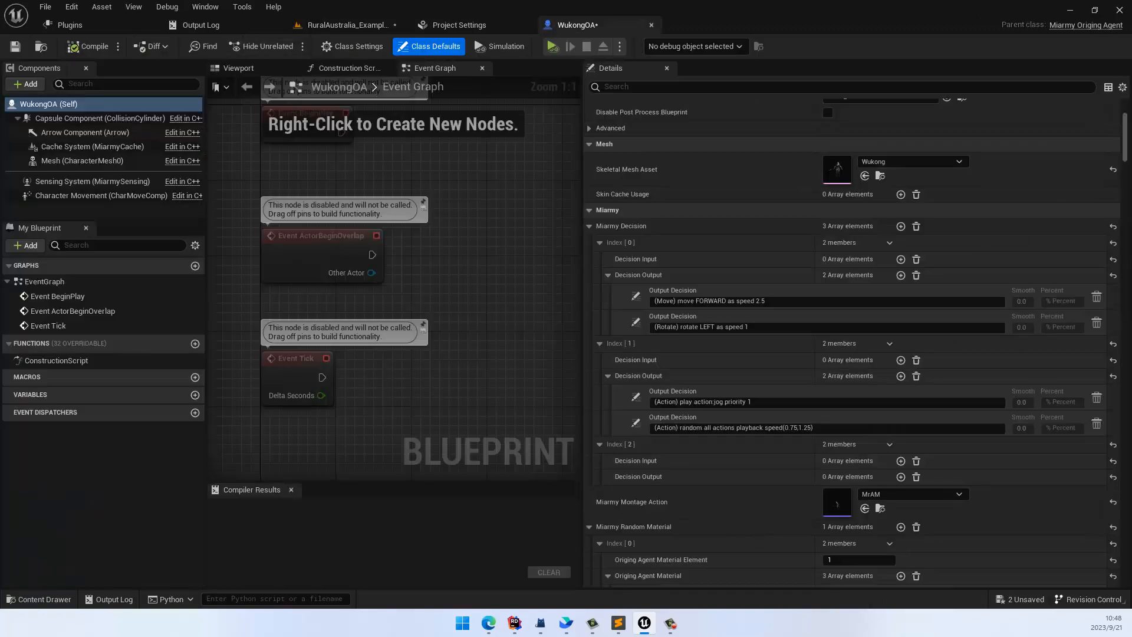
left_click(352, 25)
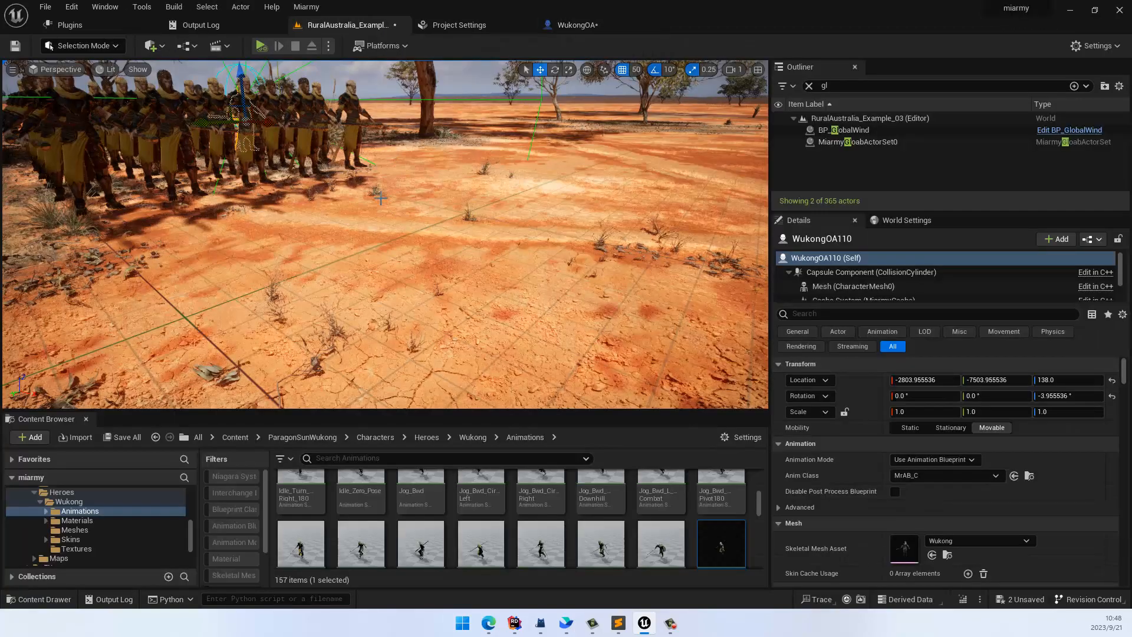
right_click_drag(362, 189, 429, 270)
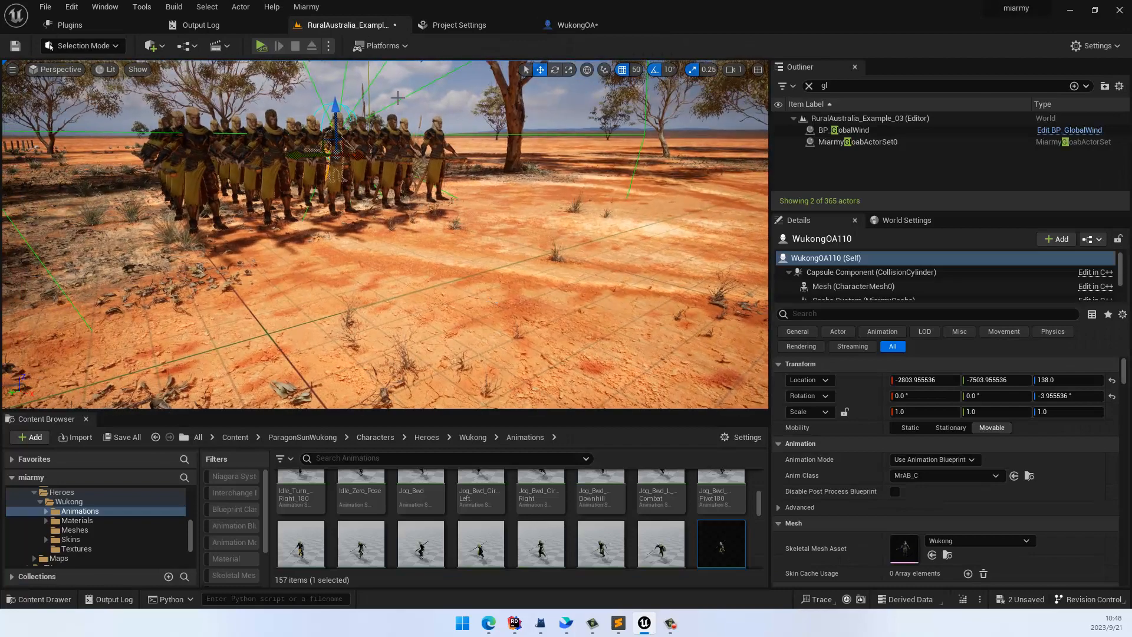
left_click(573, 26)
left_click(325, 26)
mouse_move(361, 185)
right_mouse_down()
mouse_move(360, 148)
mouse_move(367, 193)
right_mouse_up()
Delete all placed agents and set the MiarmyPlacement node's Origing Agent Class to OA
left_click(293, 7)
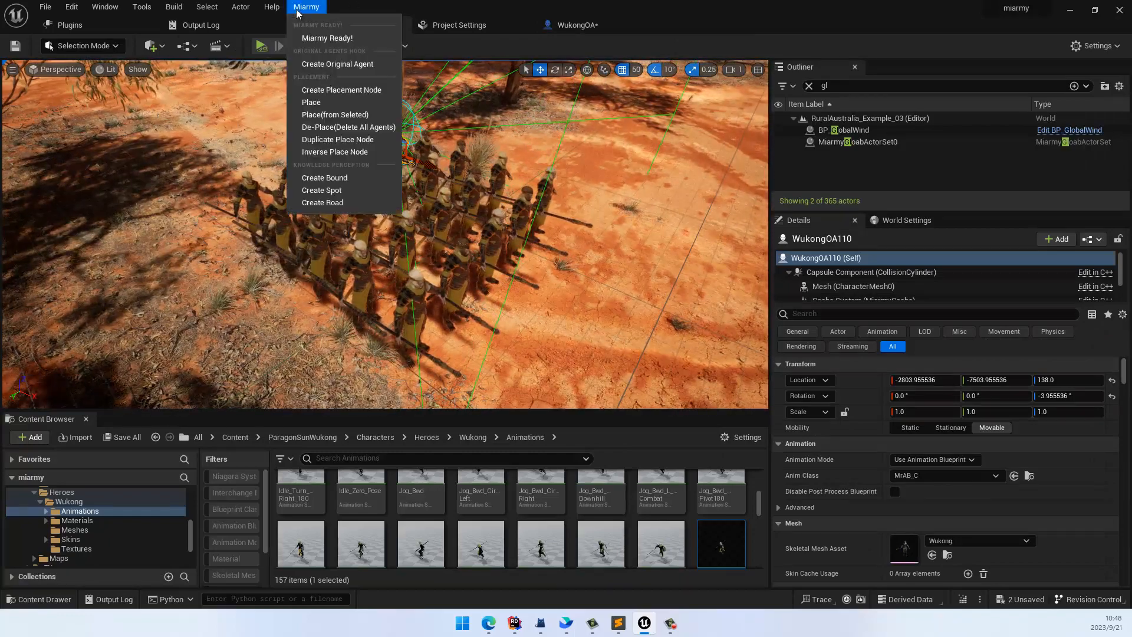
left_click(333, 129)
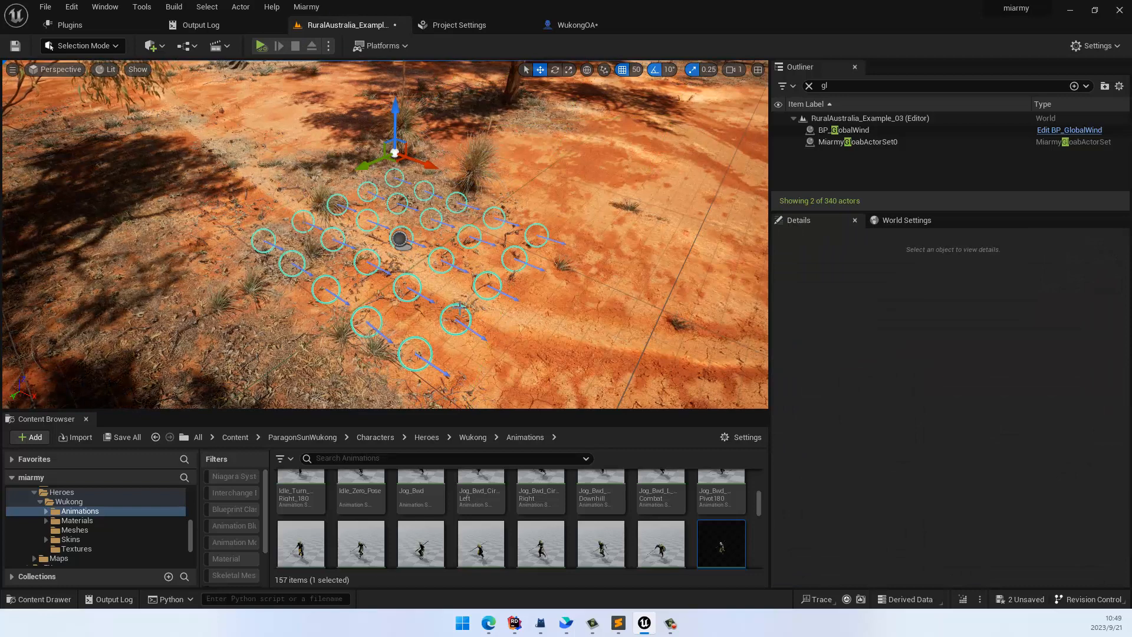
left_click(460, 307)
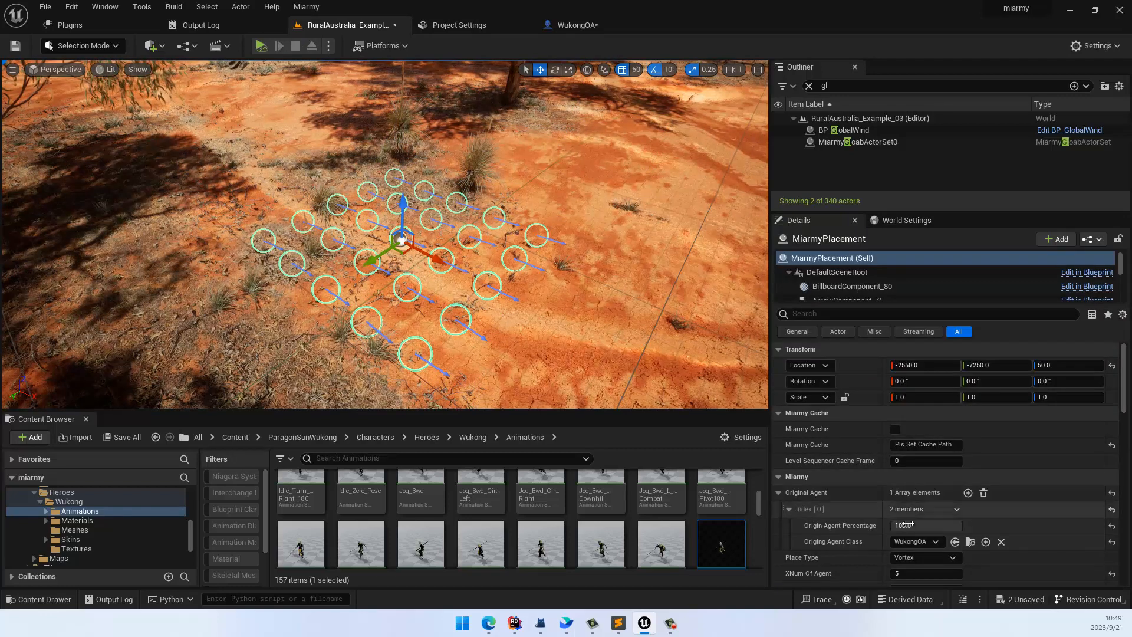
left_click(913, 541)
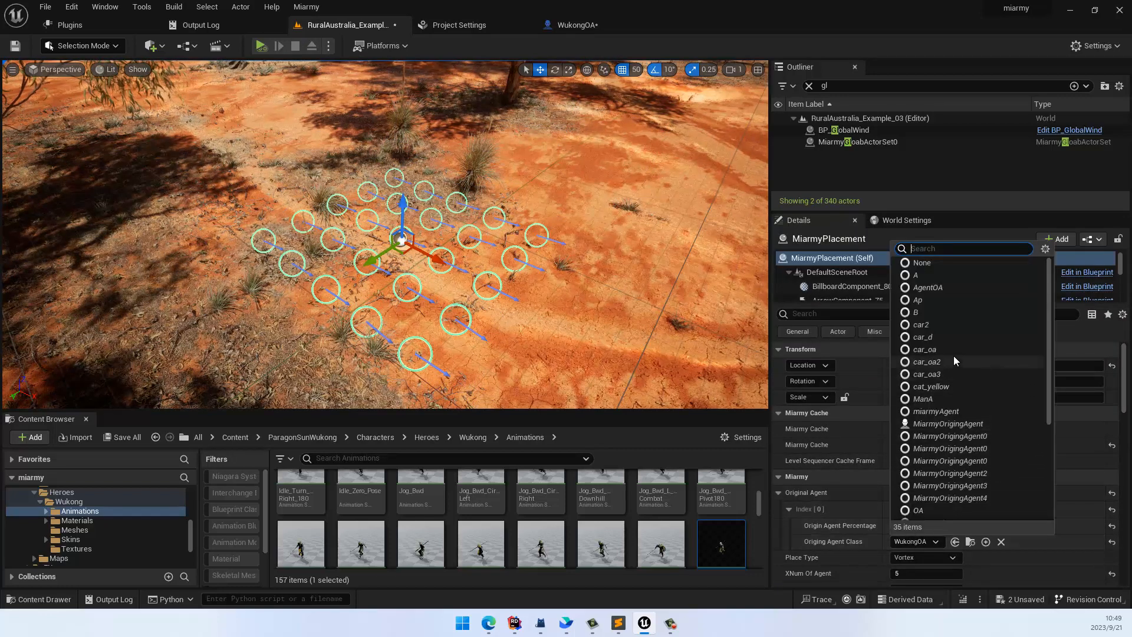
scroll(950, 374, "down", 3)
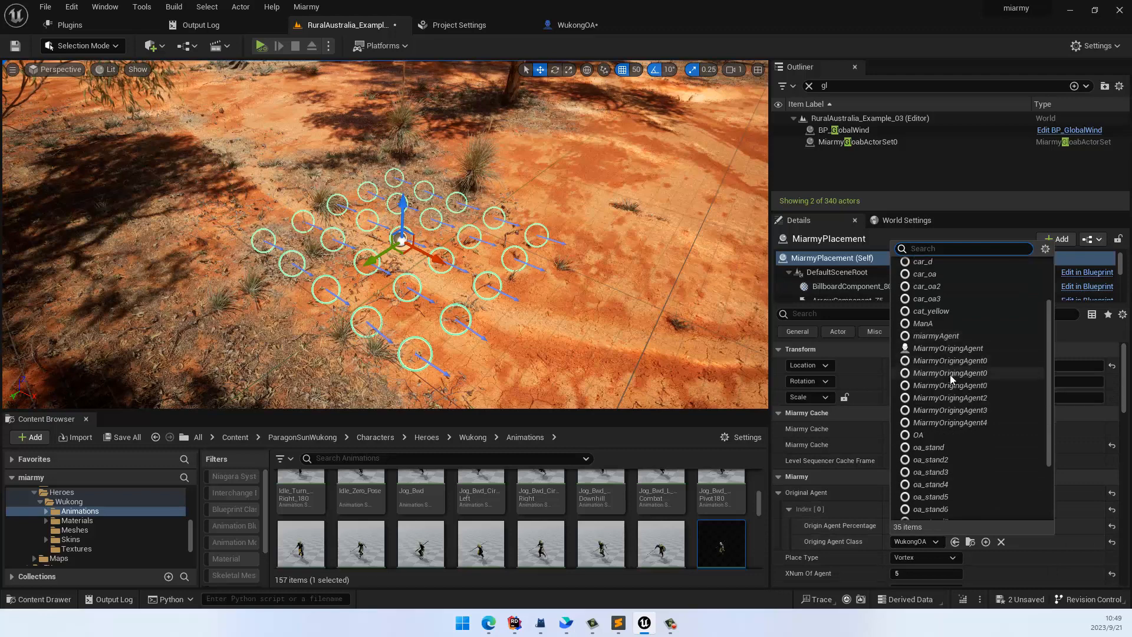
left_click(926, 434)
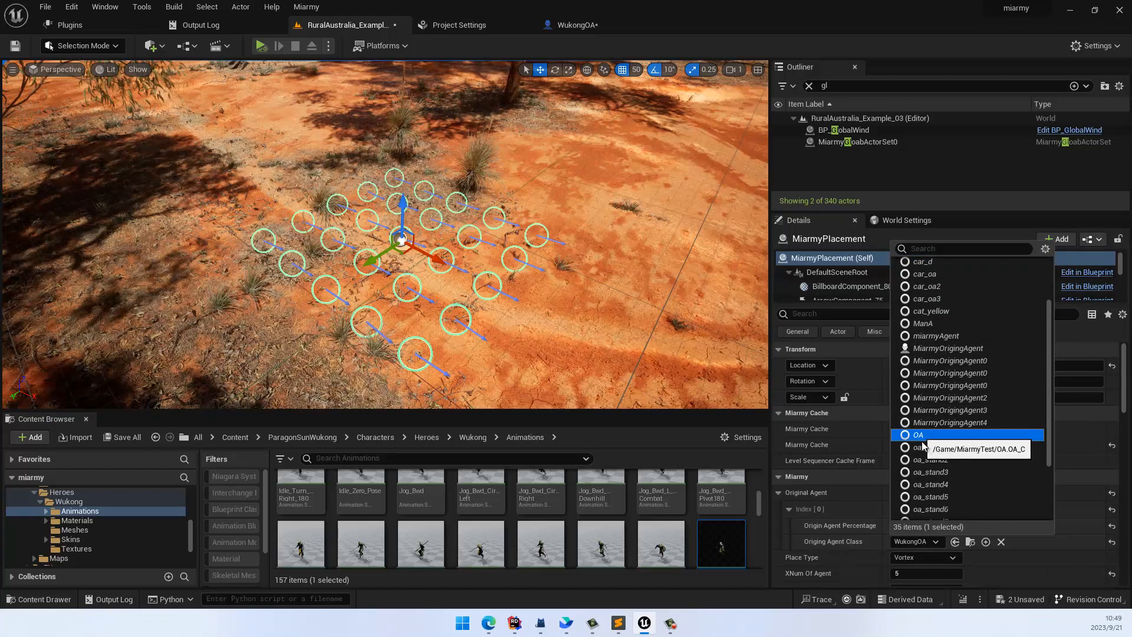
Locate the OA agent class in the MiarmyTest folder and open it in the full Blueprint editor
left_click(970, 542)
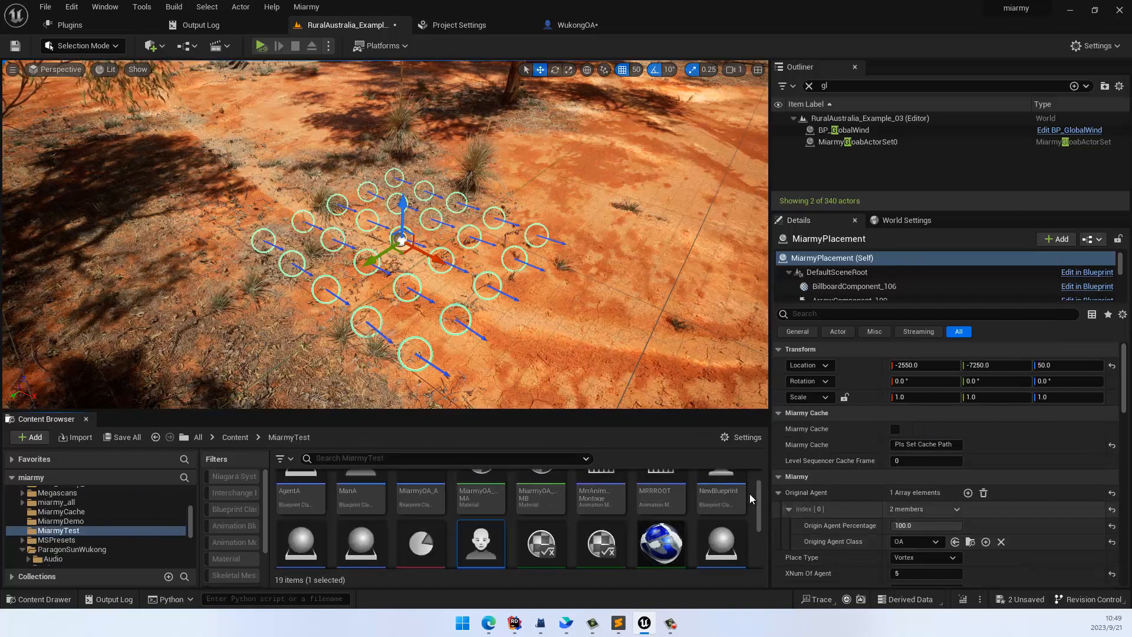
double_click(490, 553)
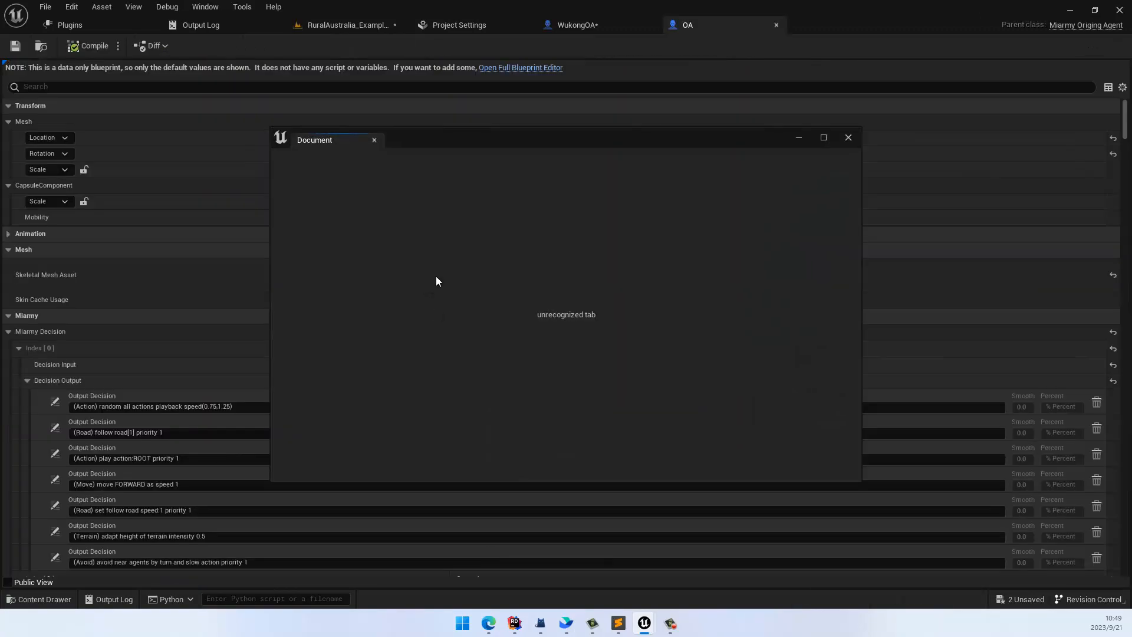
left_click(527, 68)
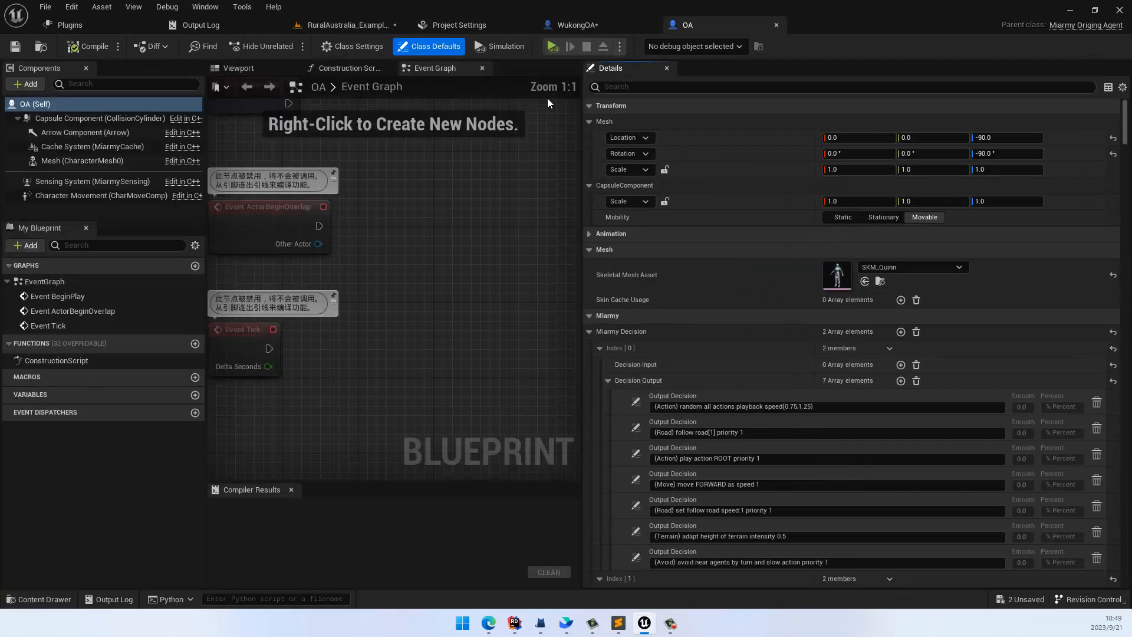
Remove all of OA's existing Miarmy decisions and add one new empty decision
scroll(883, 372, "down", 2)
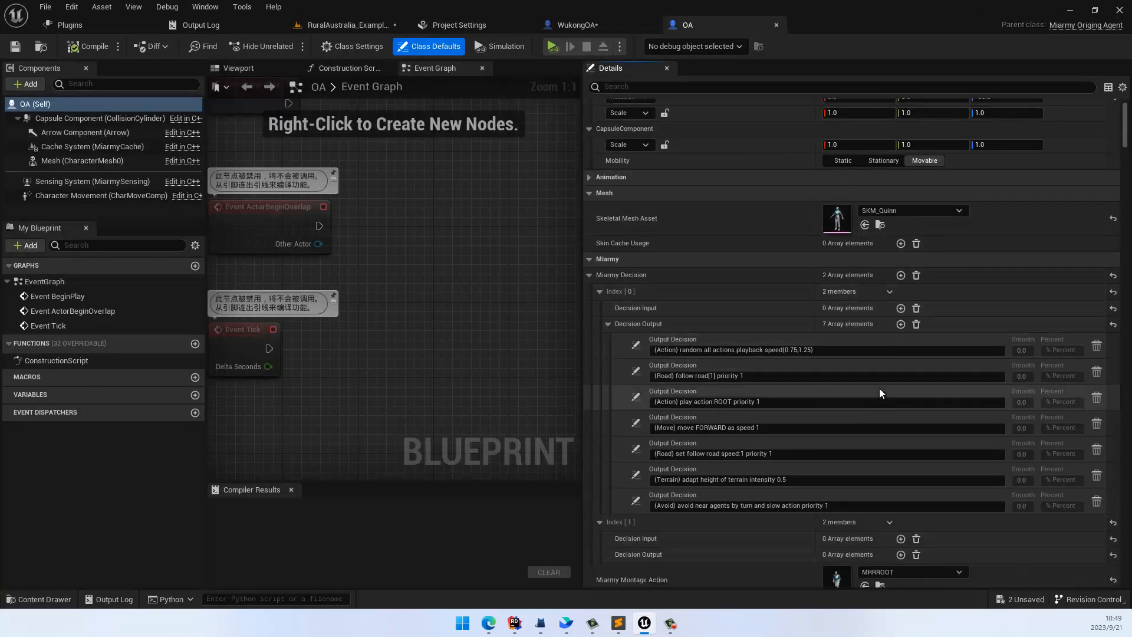
left_click(917, 275)
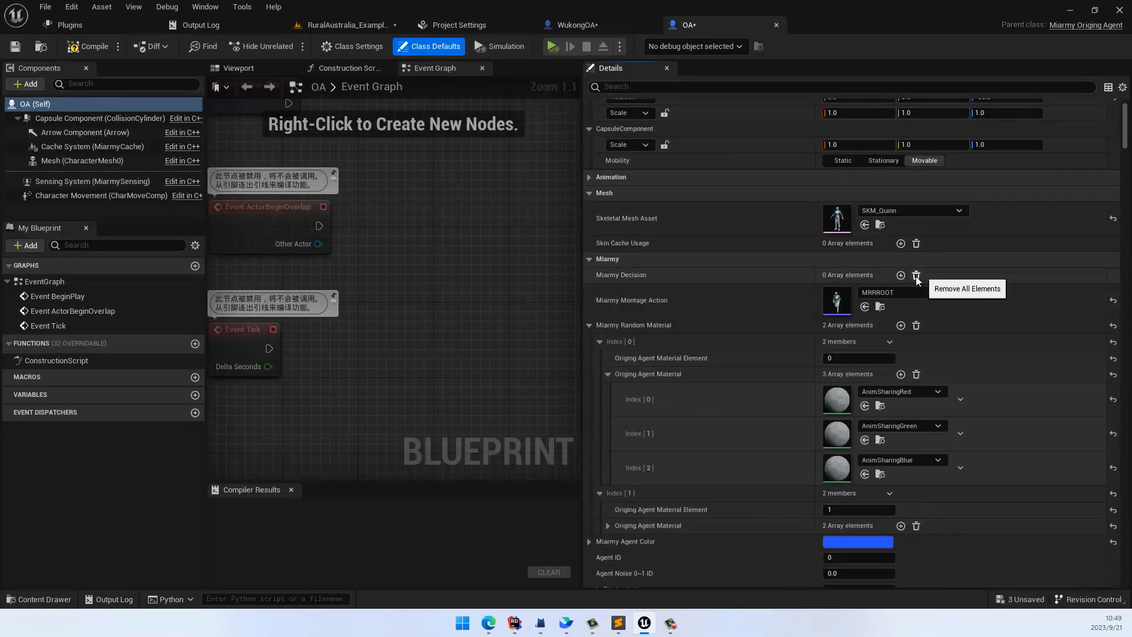
left_click(901, 275)
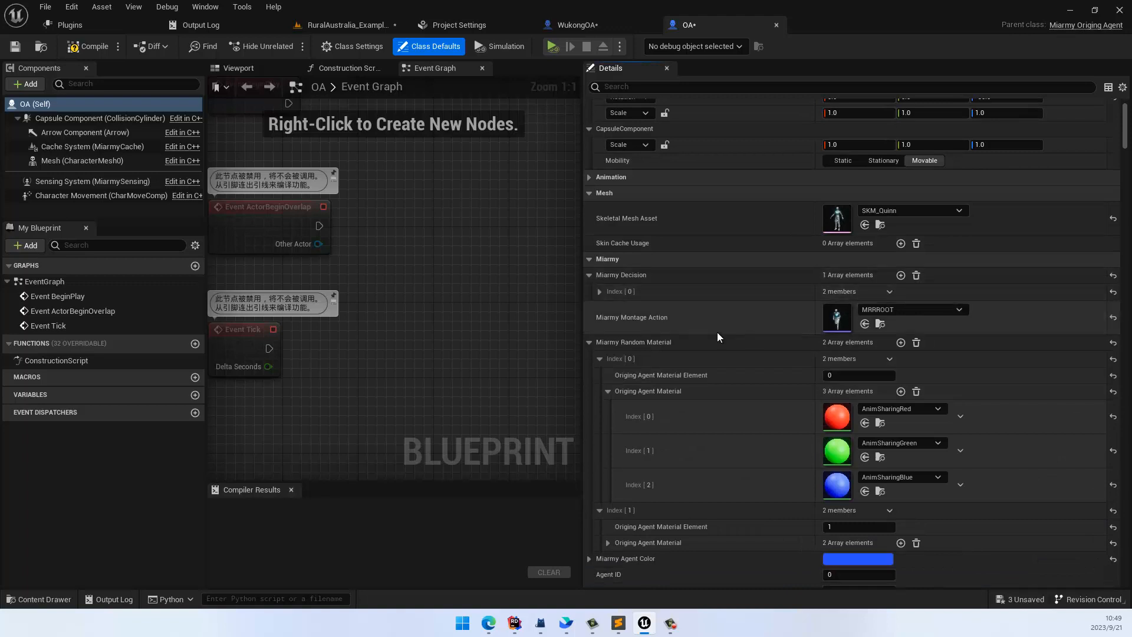
left_click(599, 292)
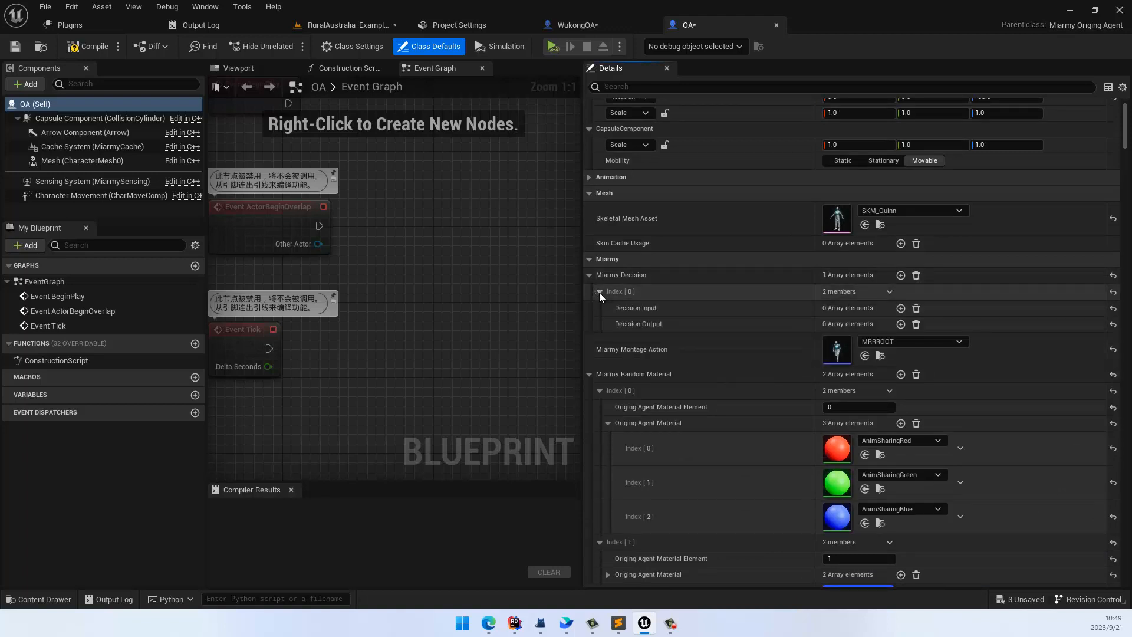
Add an output to OA's decision set to the Dynamics option "enable dynamics", and return to the RuralAustralia level
left_click(901, 324)
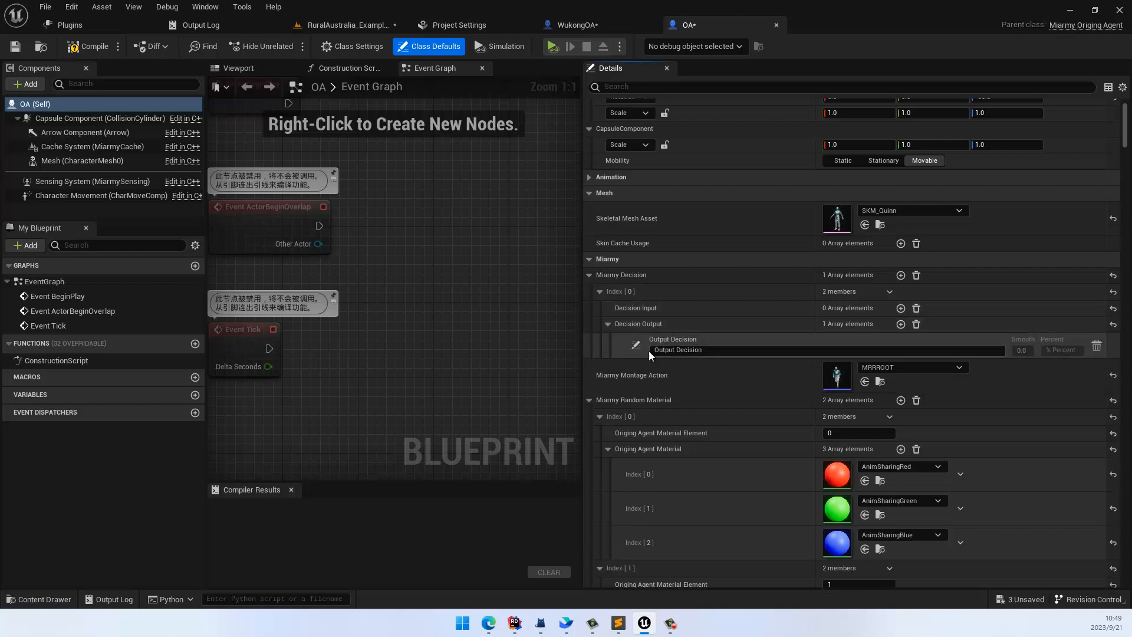
left_click(634, 345)
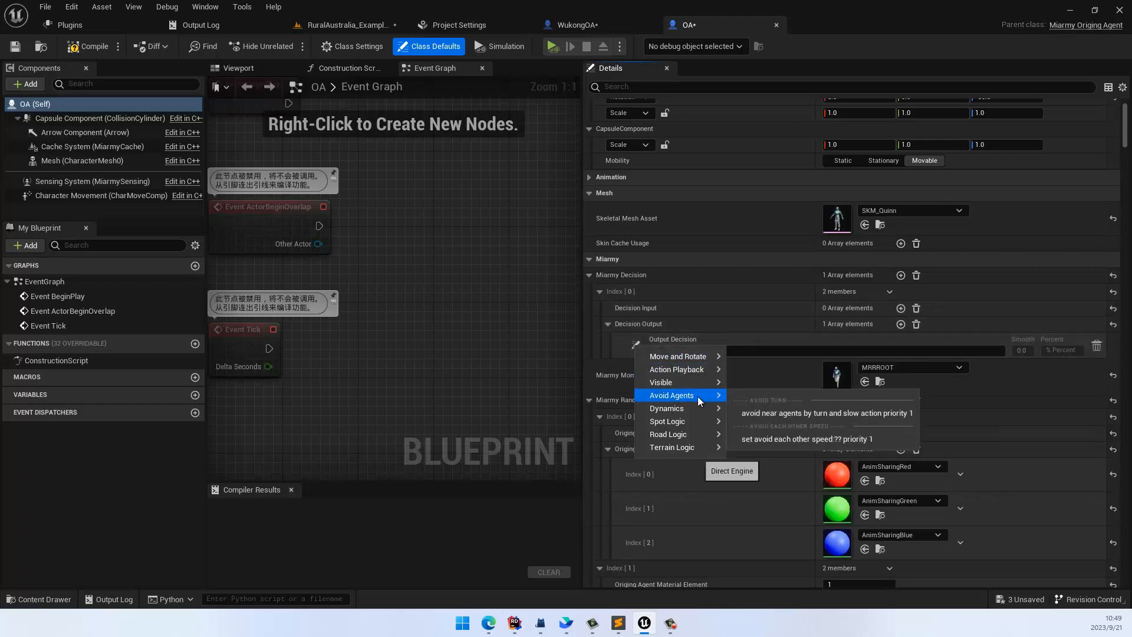
mouse_move(696, 408)
left_click(774, 425)
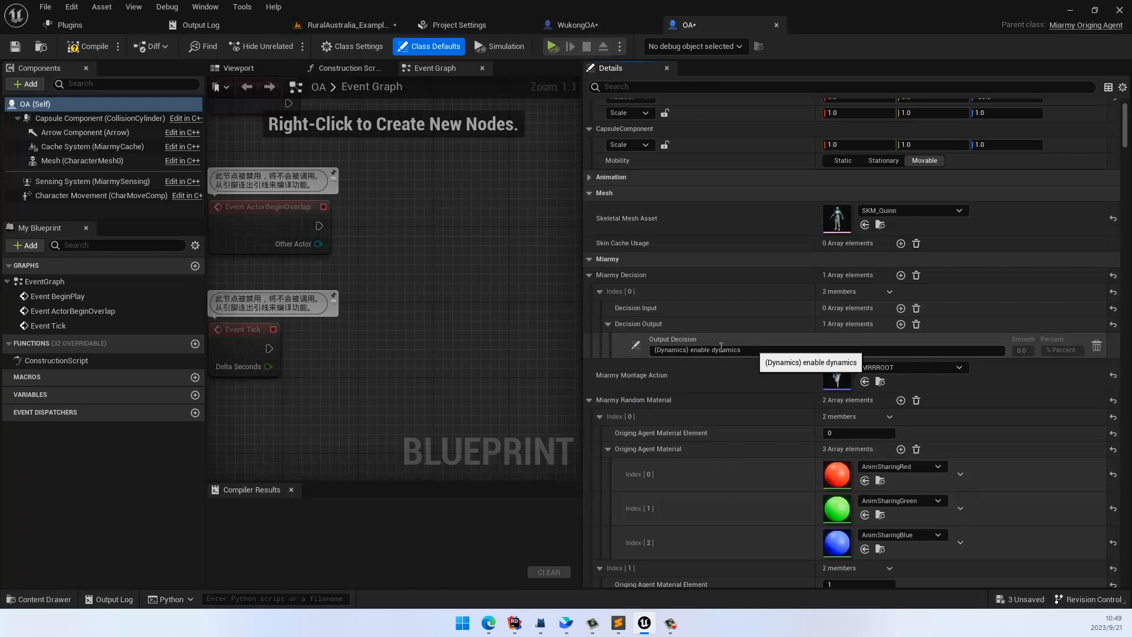
left_click(355, 30)
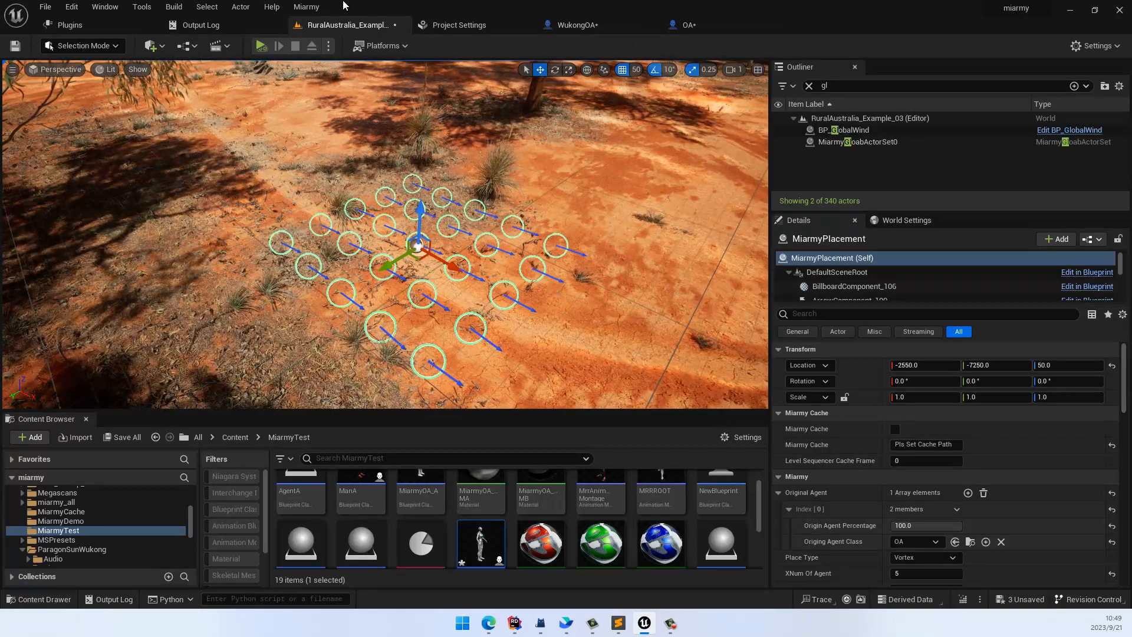
Find OA's SKM_Quinn skeletal mesh from its Blueprint defaults, open it, and inspect its PA_Mannequin physics asset before closing that asset
left_click(307, 7)
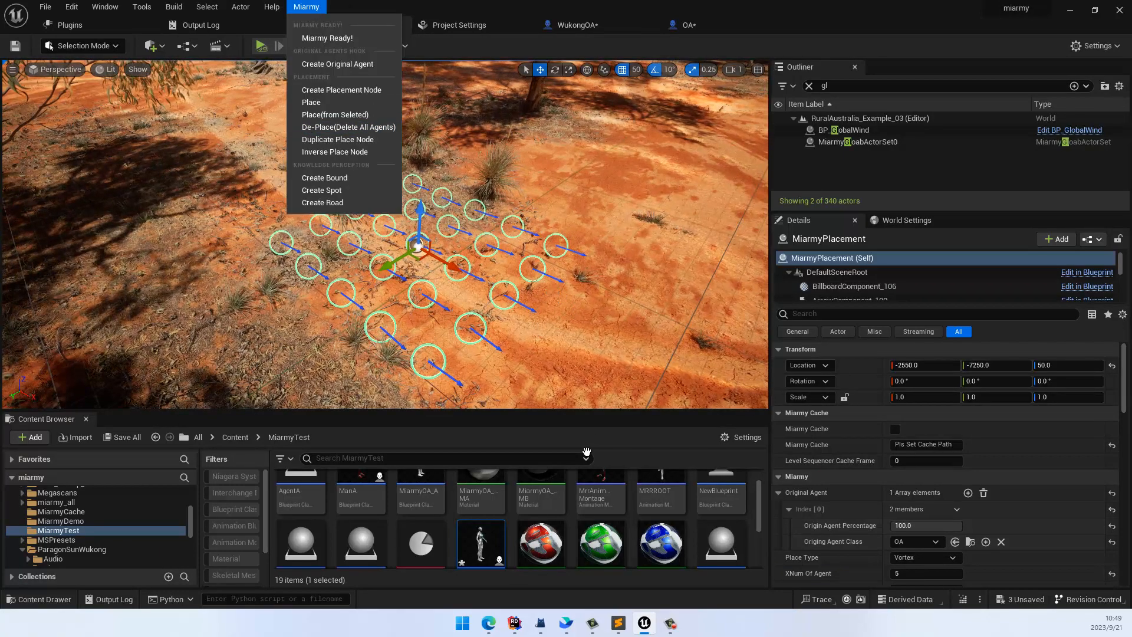
left_click(500, 538)
double_click(499, 538)
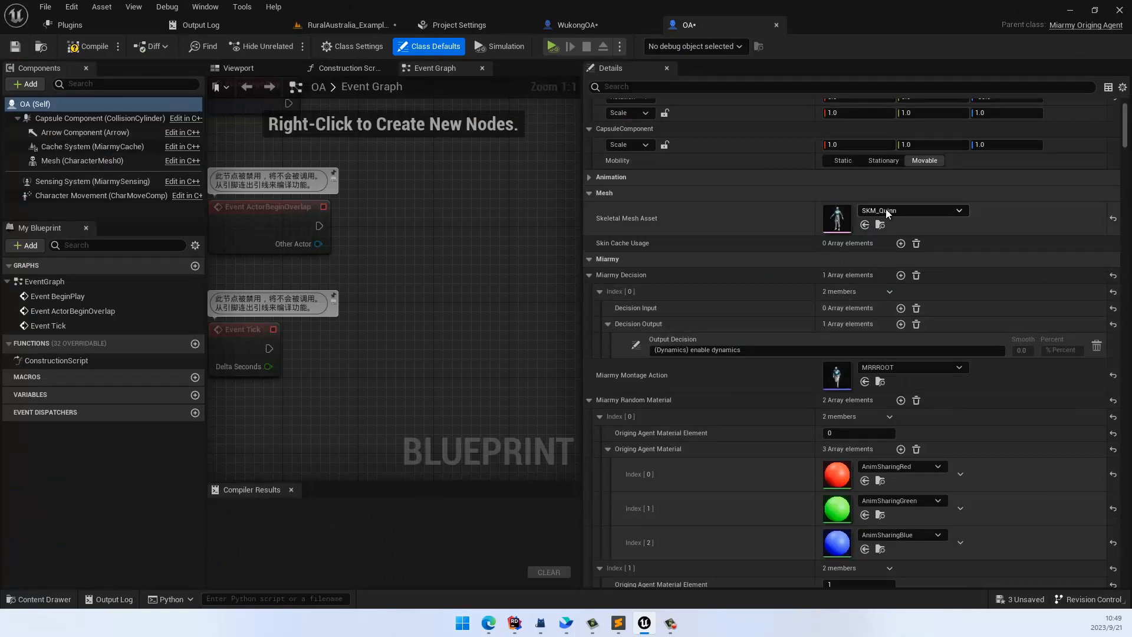
left_click(880, 224)
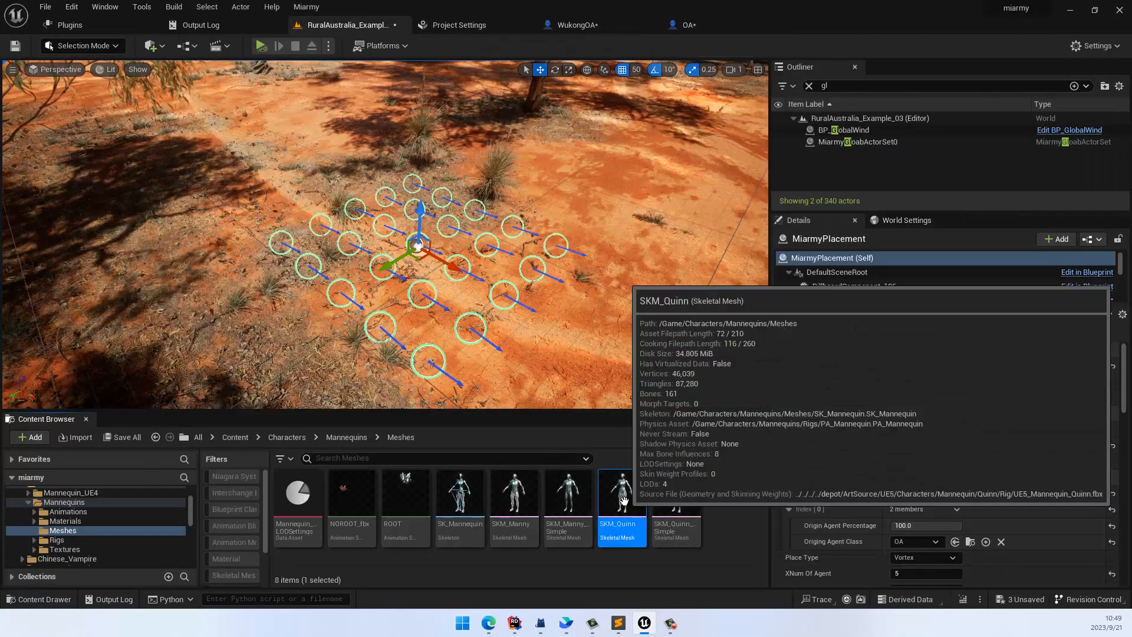
double_click(596, 502)
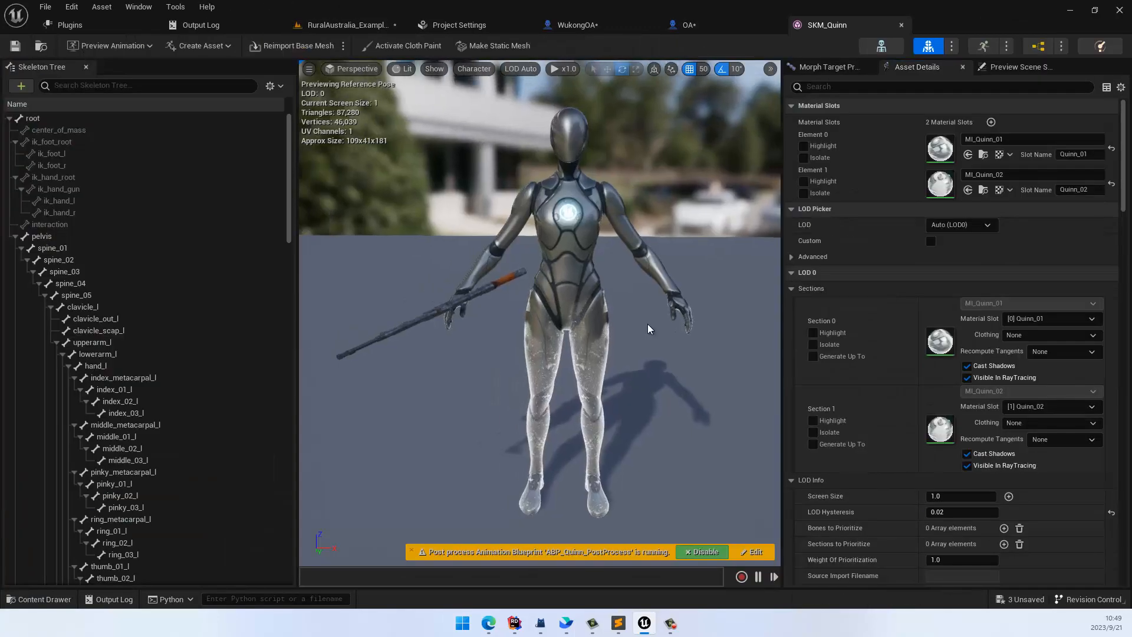
left_click(1086, 44)
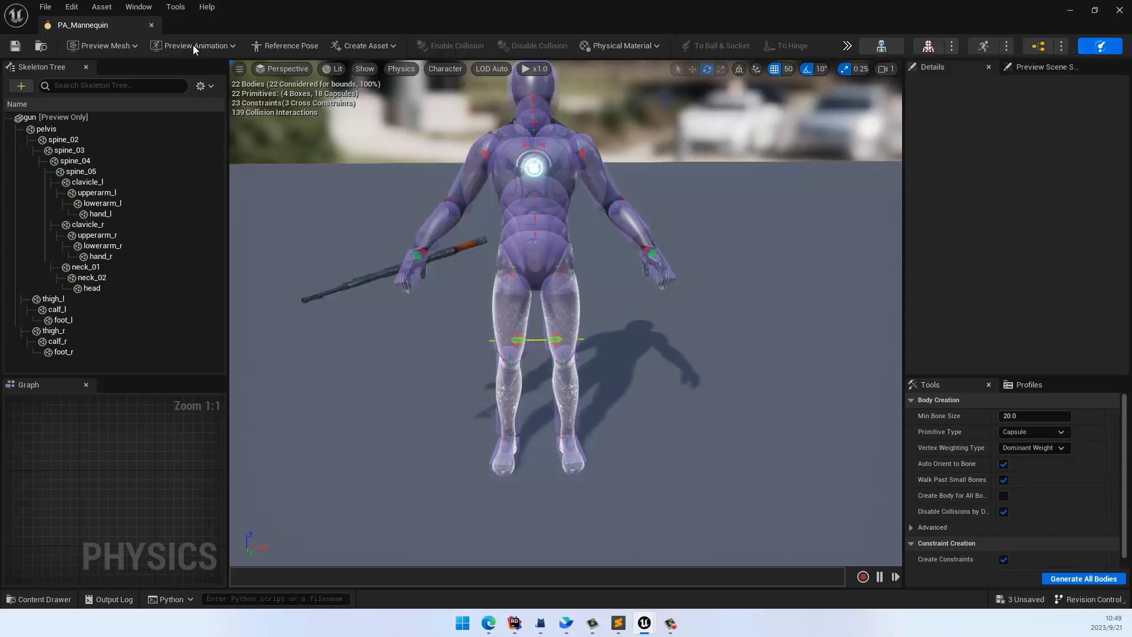
left_click(151, 25)
Place the OA agents from the selected MiarmyPlacement node, and run and stop a simulation of their dynamics in the level
left_click(307, 7)
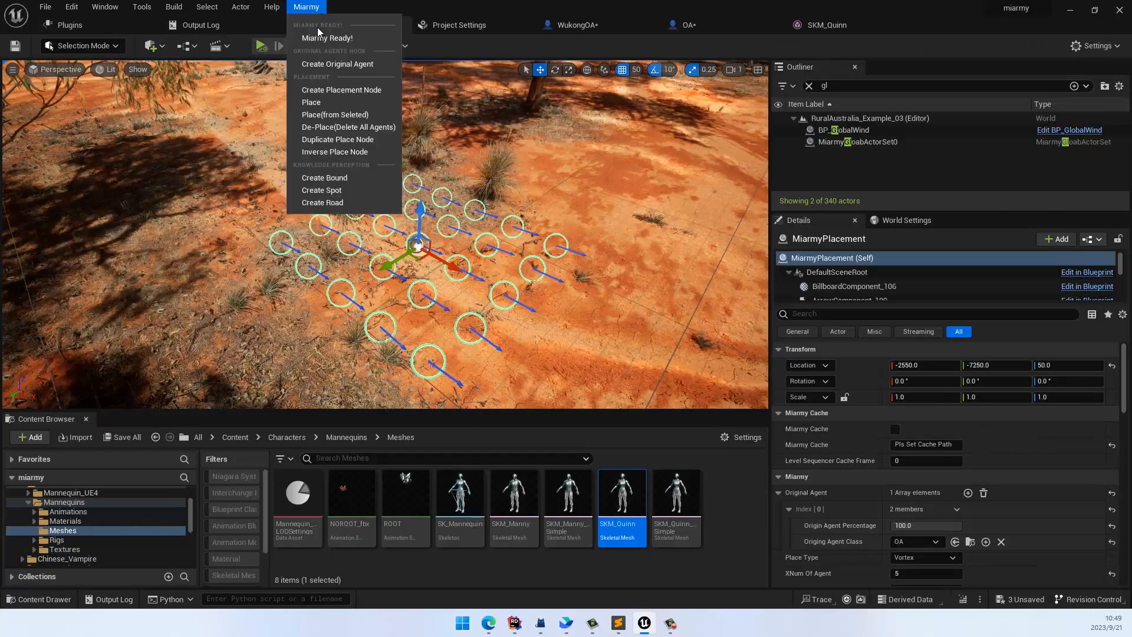
left_click(342, 114)
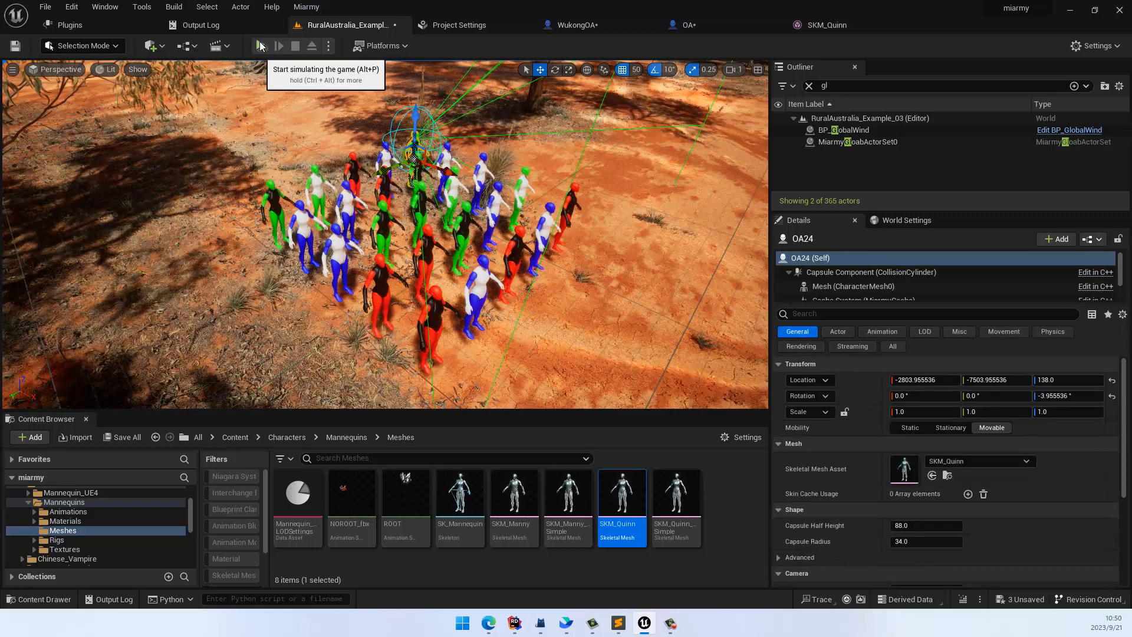
left_click(261, 46)
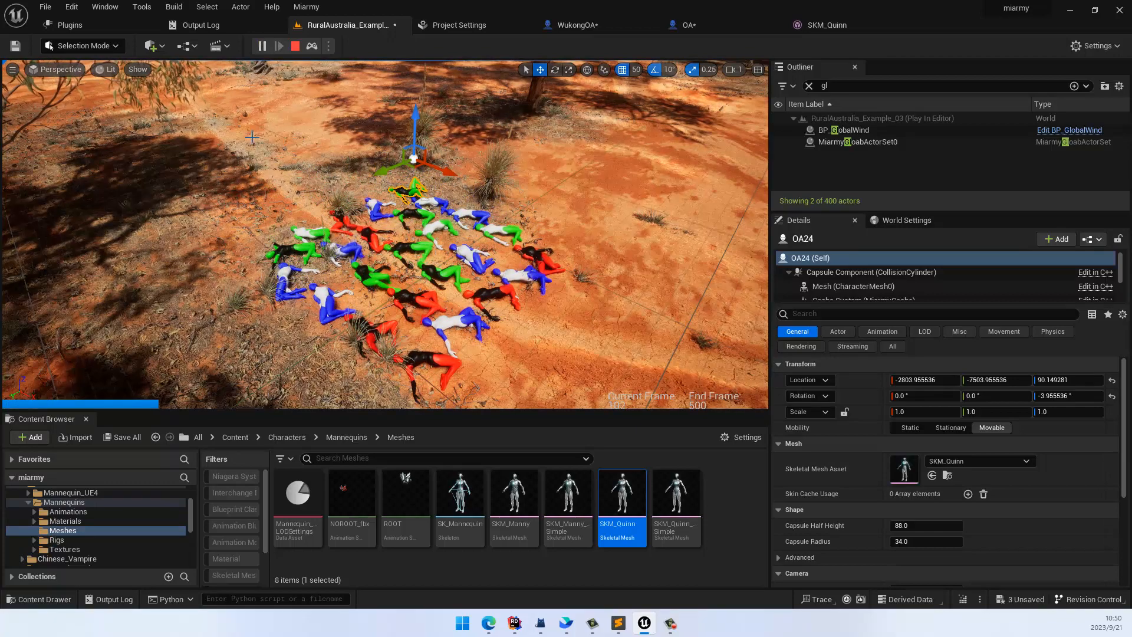
left_click(298, 47)
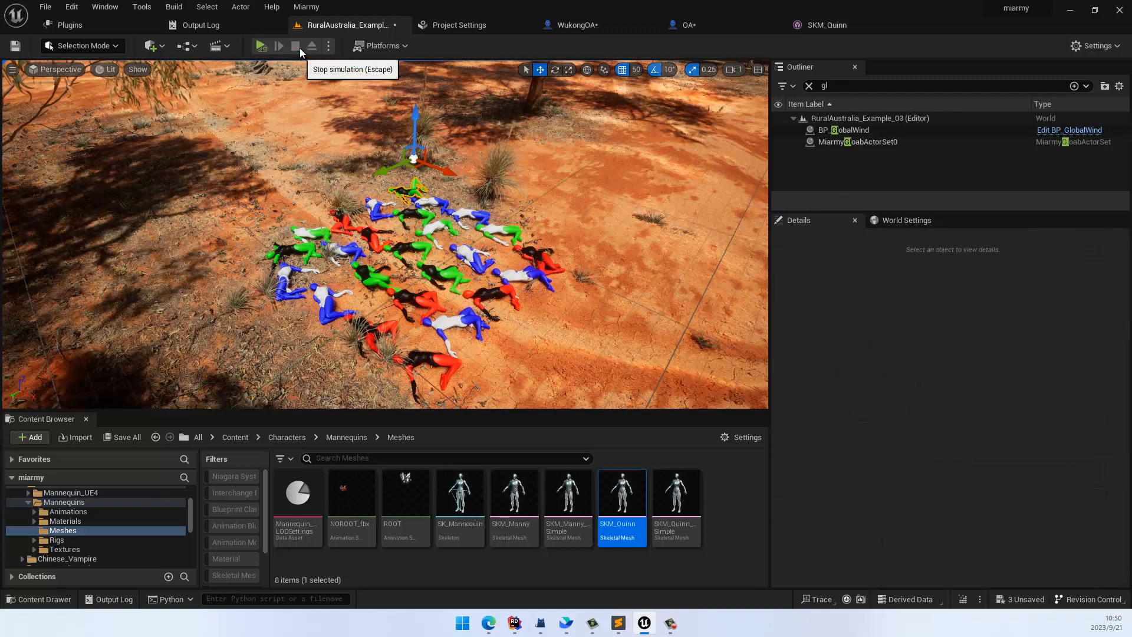